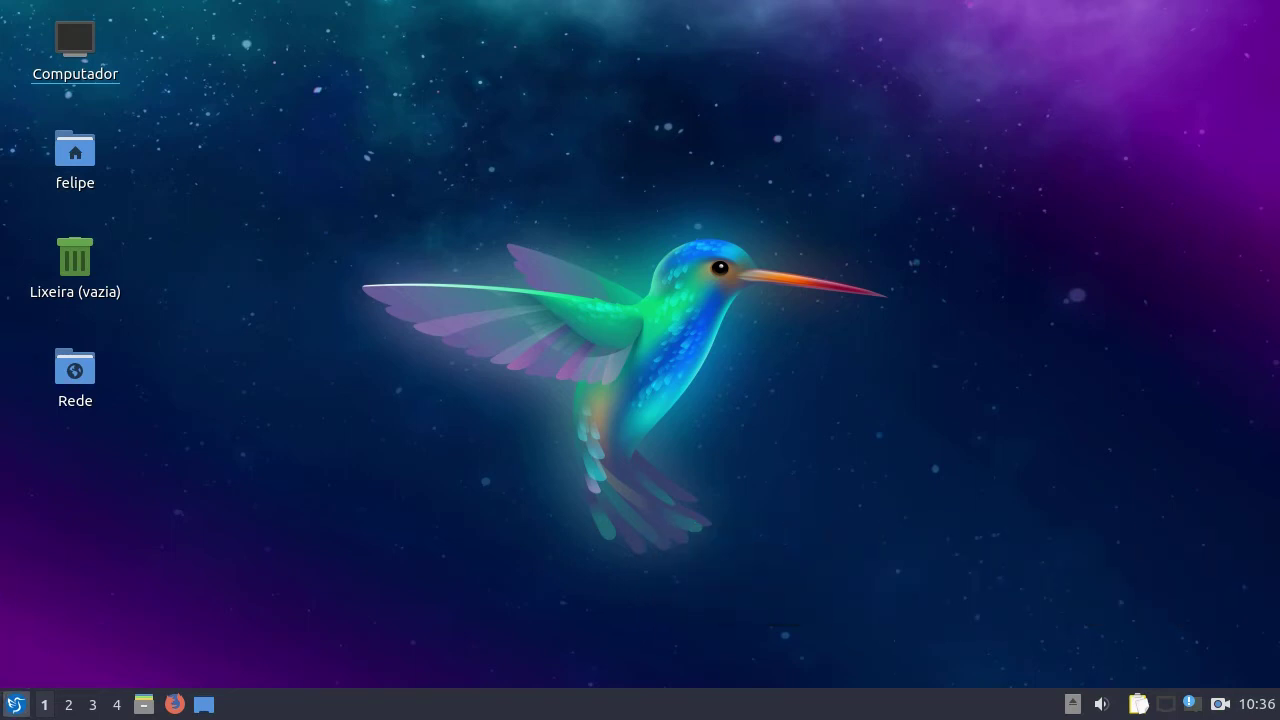
- View the LXQt desktop's version and licence information and close the About window
click(15, 704)
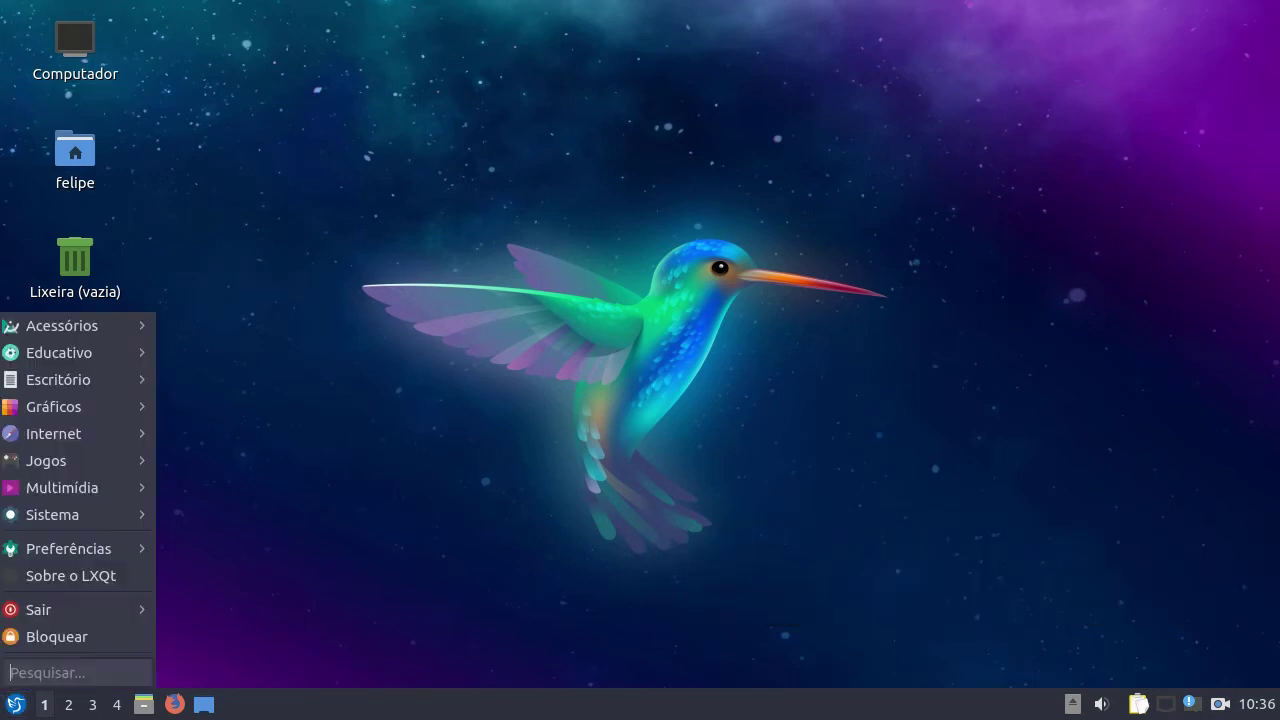
click(116, 585)
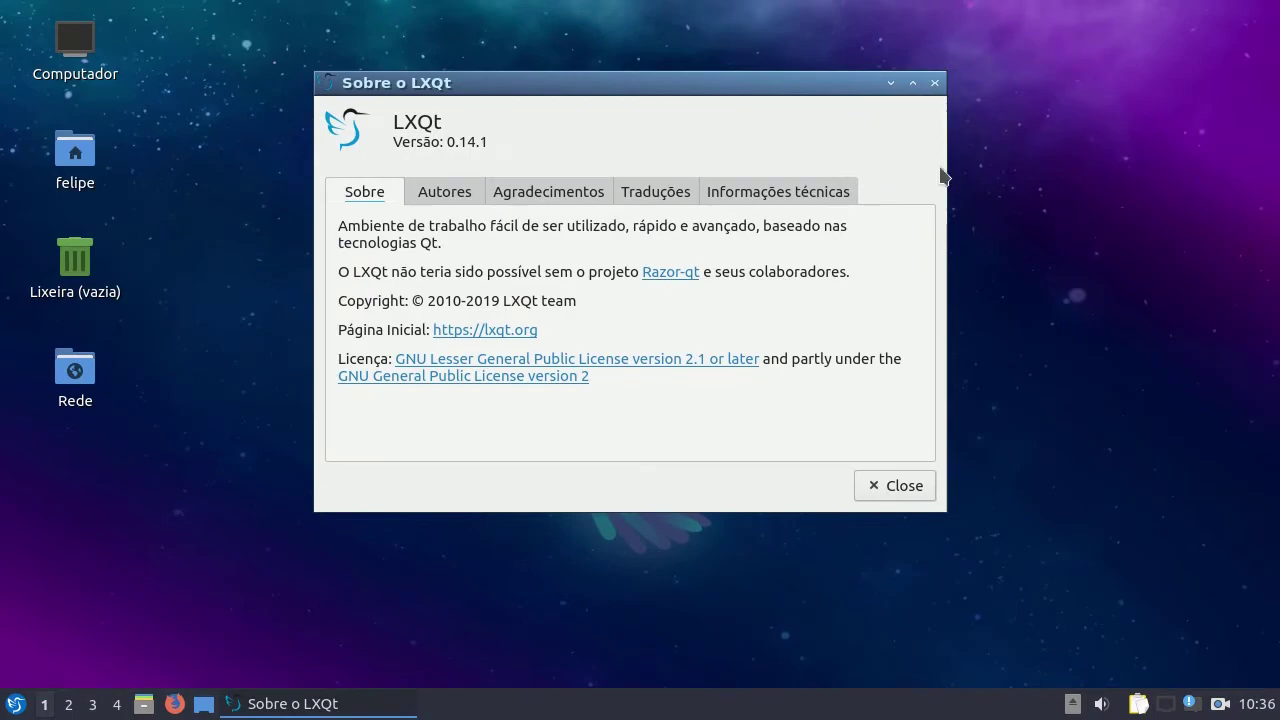
click(897, 491)
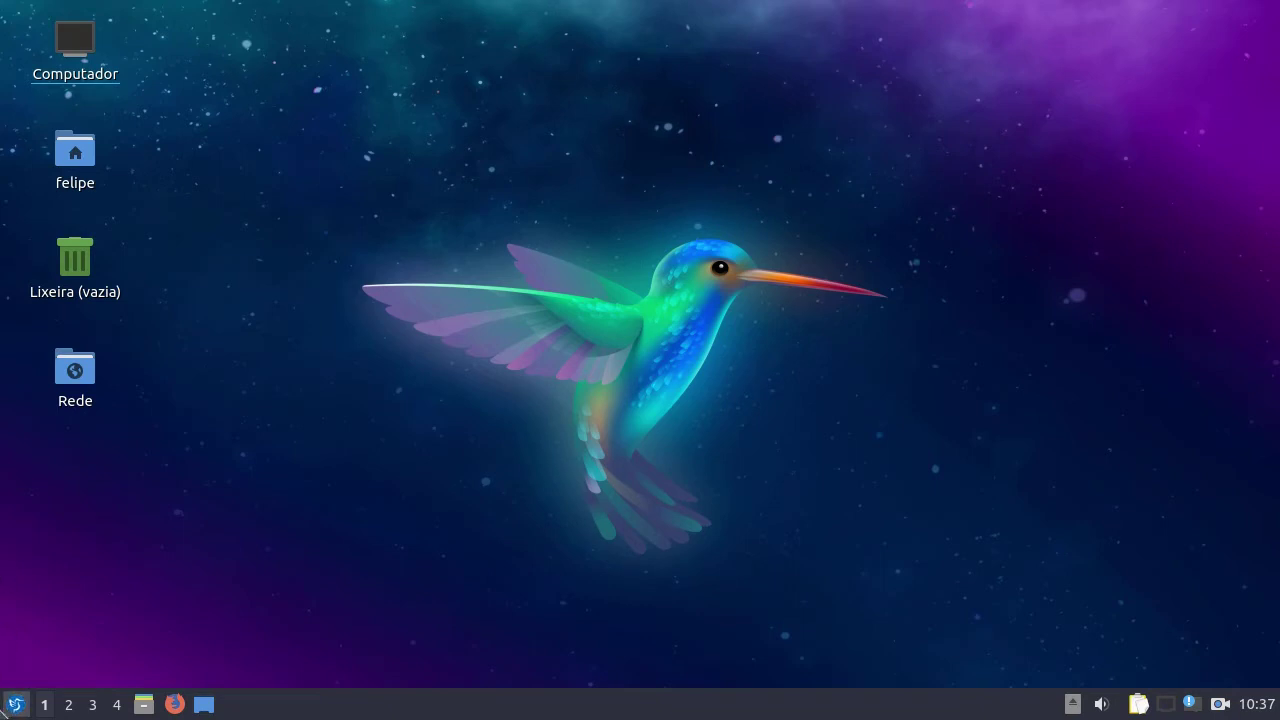
- Launch the qps process monitor, check the CPU and memory usage, and close it
click(15, 704)
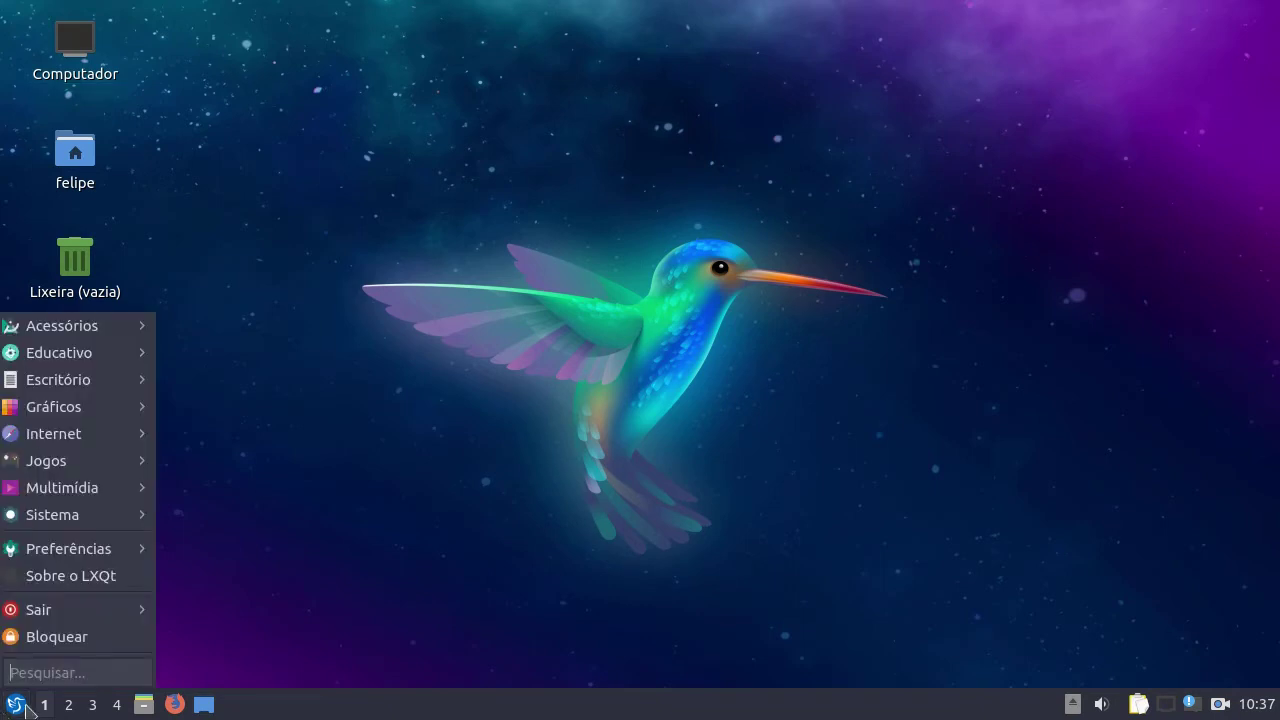
mouse_move(119, 518)
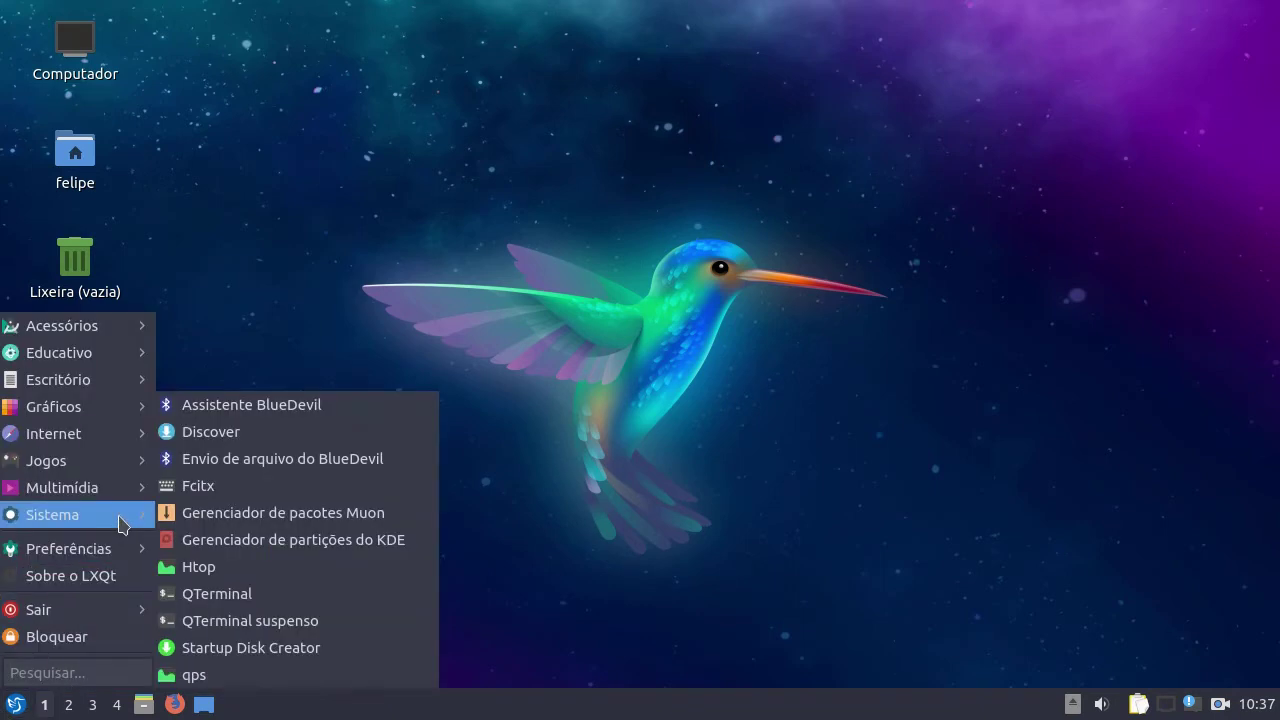
mouse_move(116, 552)
click(358, 676)
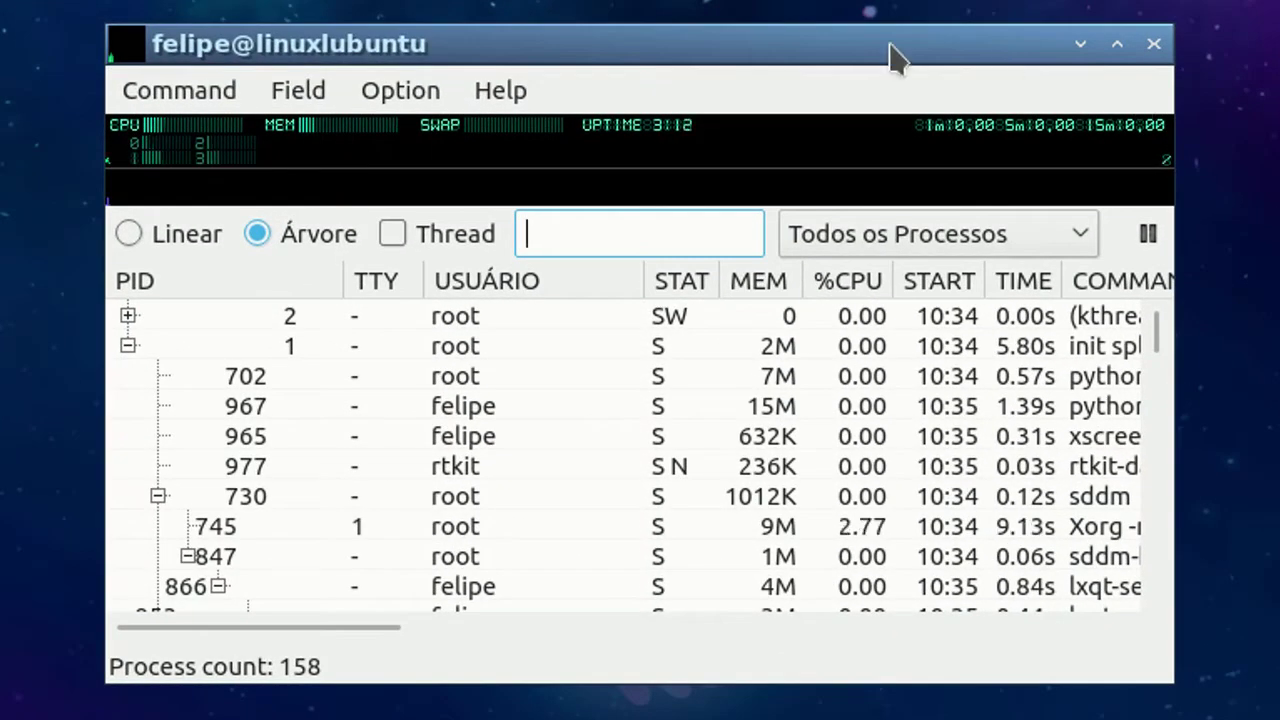
mouse_move(286, 122)
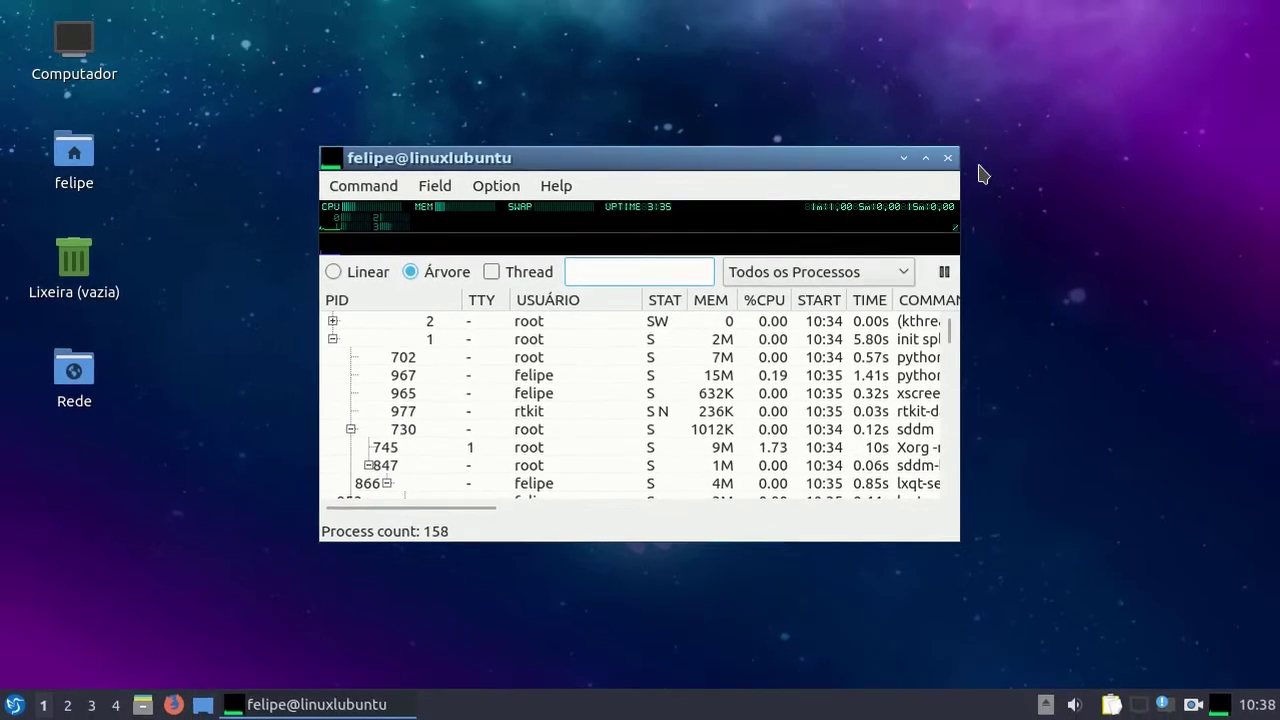
click(950, 159)
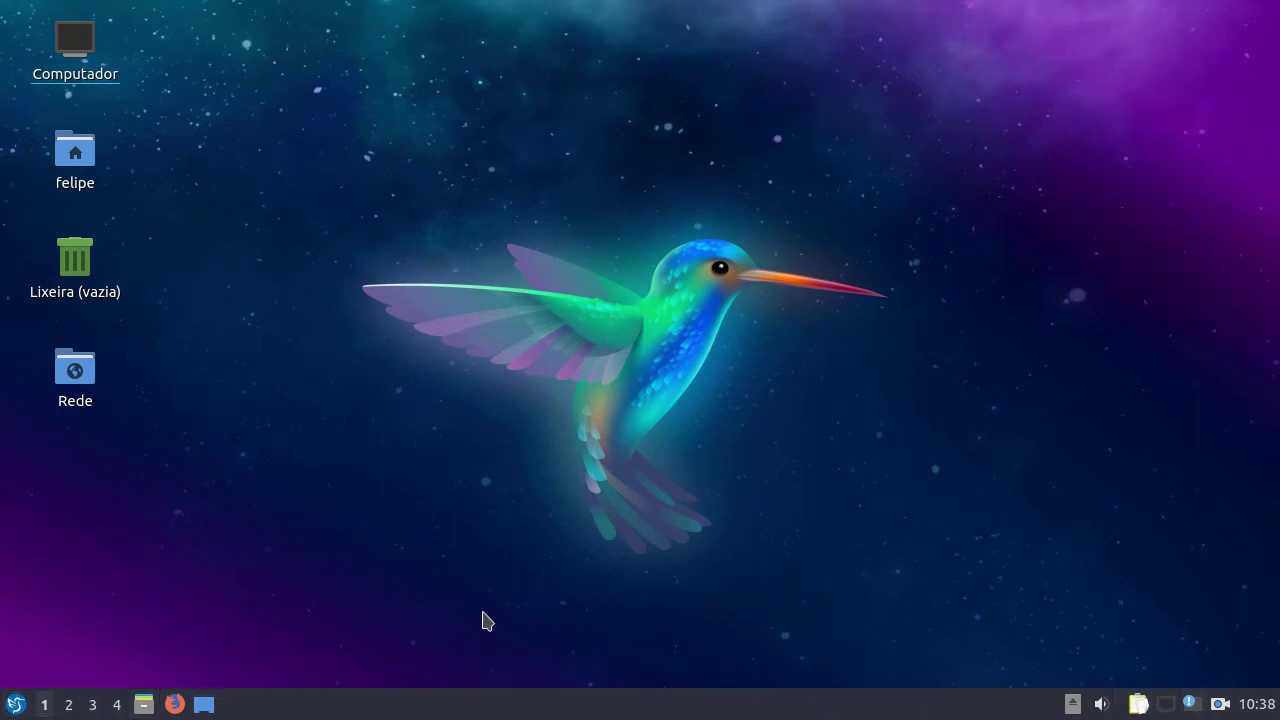
- Open the file manager and cycle through virtual desktops 2, 3 and 4 back to desktop 1
click(143, 705)
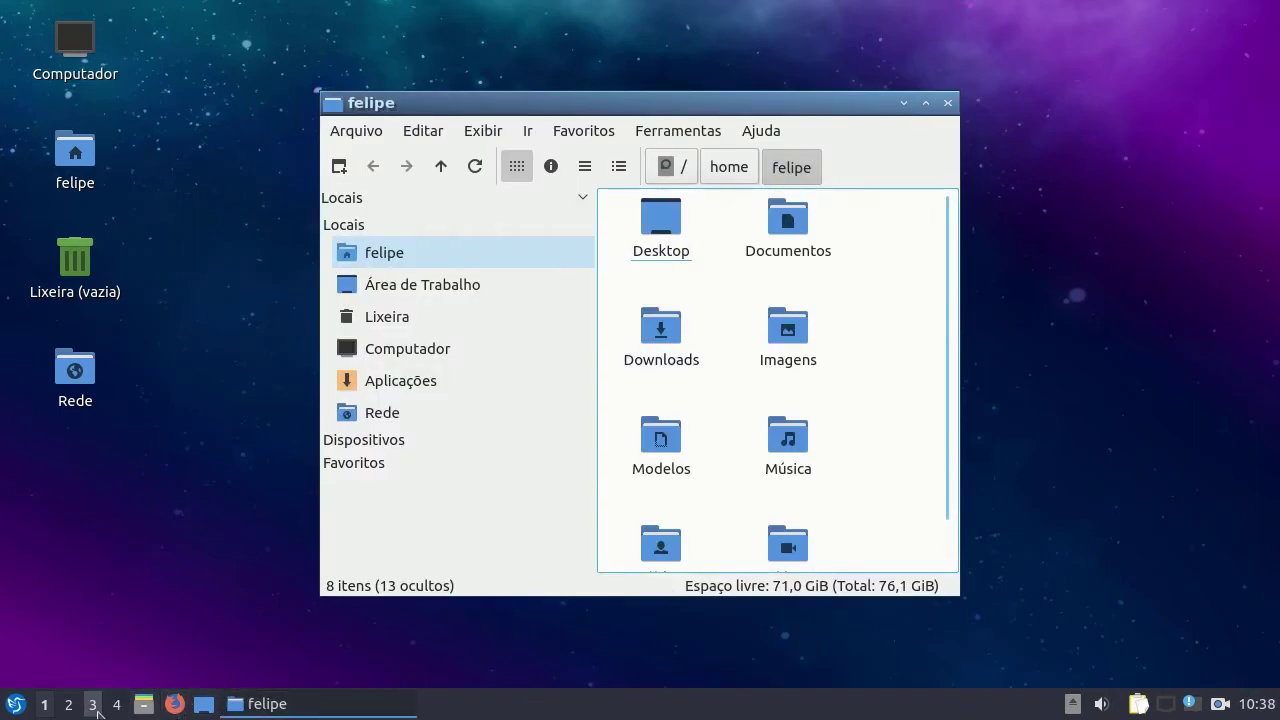
click(67, 705)
click(92, 705)
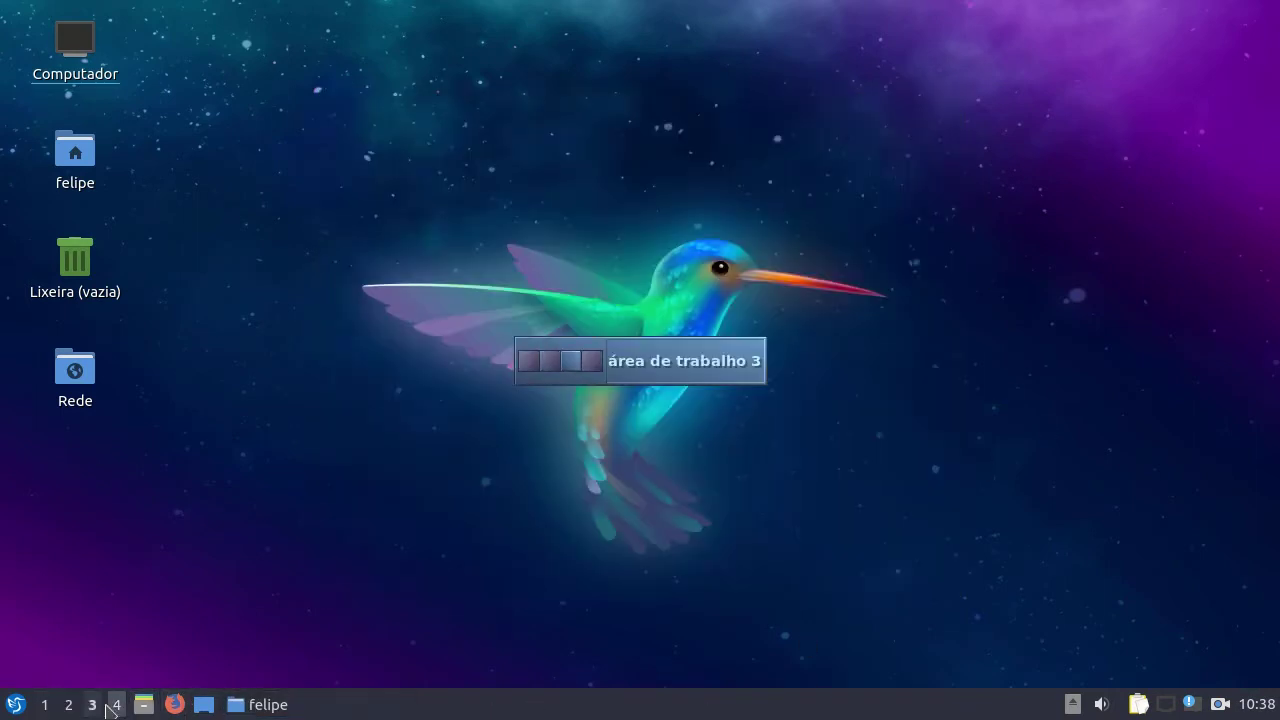
click(117, 705)
click(47, 707)
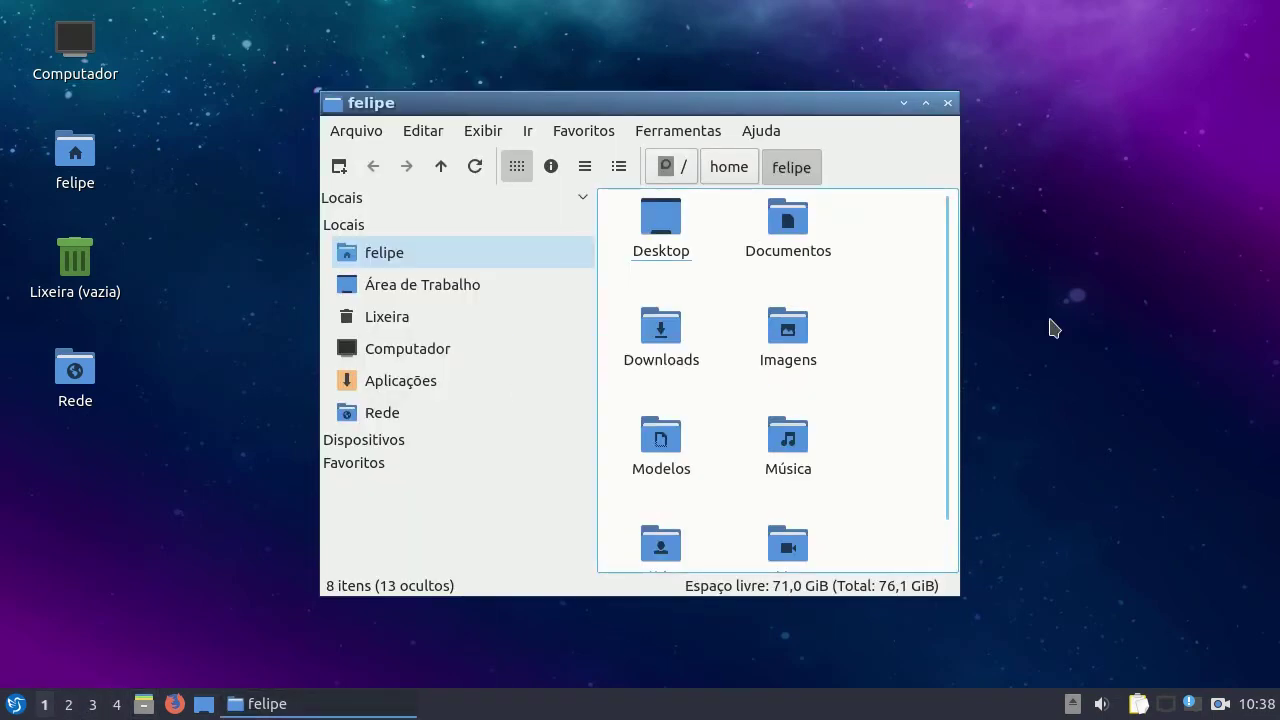
- Reposition the file manager window slightly and view its About information, closing the dialog again
drag(838, 110, 790, 89)
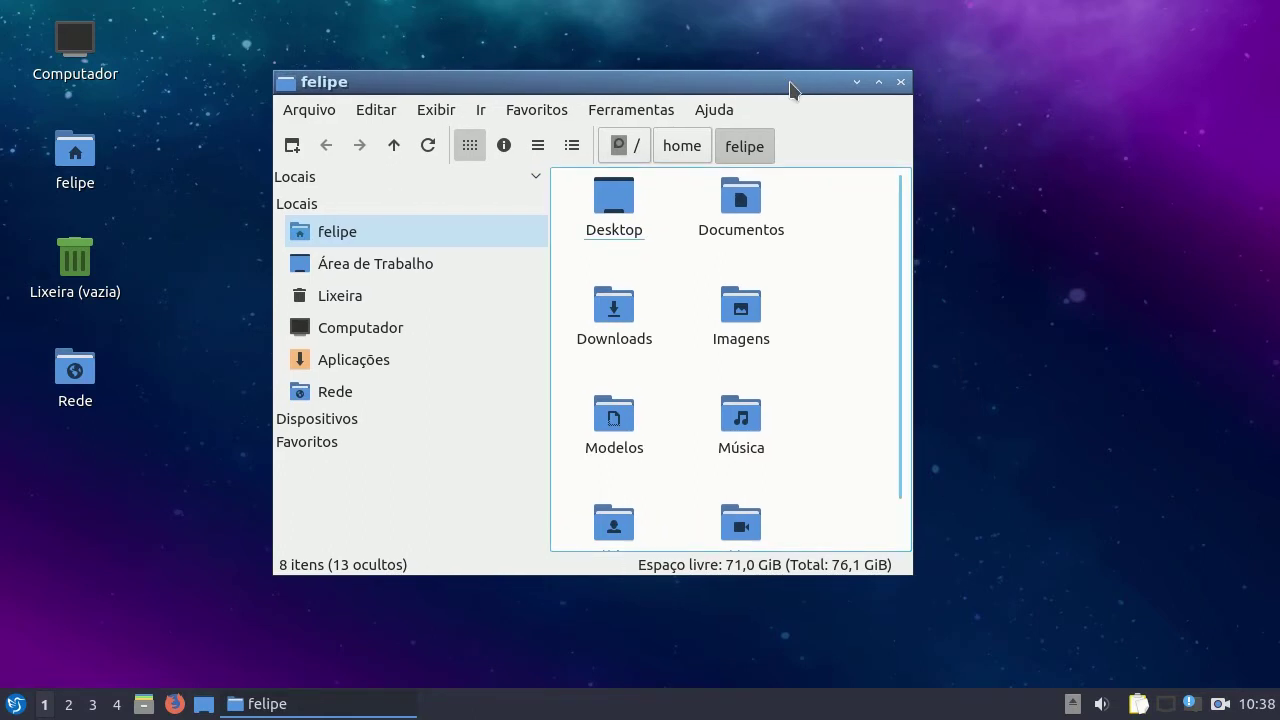
click(747, 108)
click(745, 136)
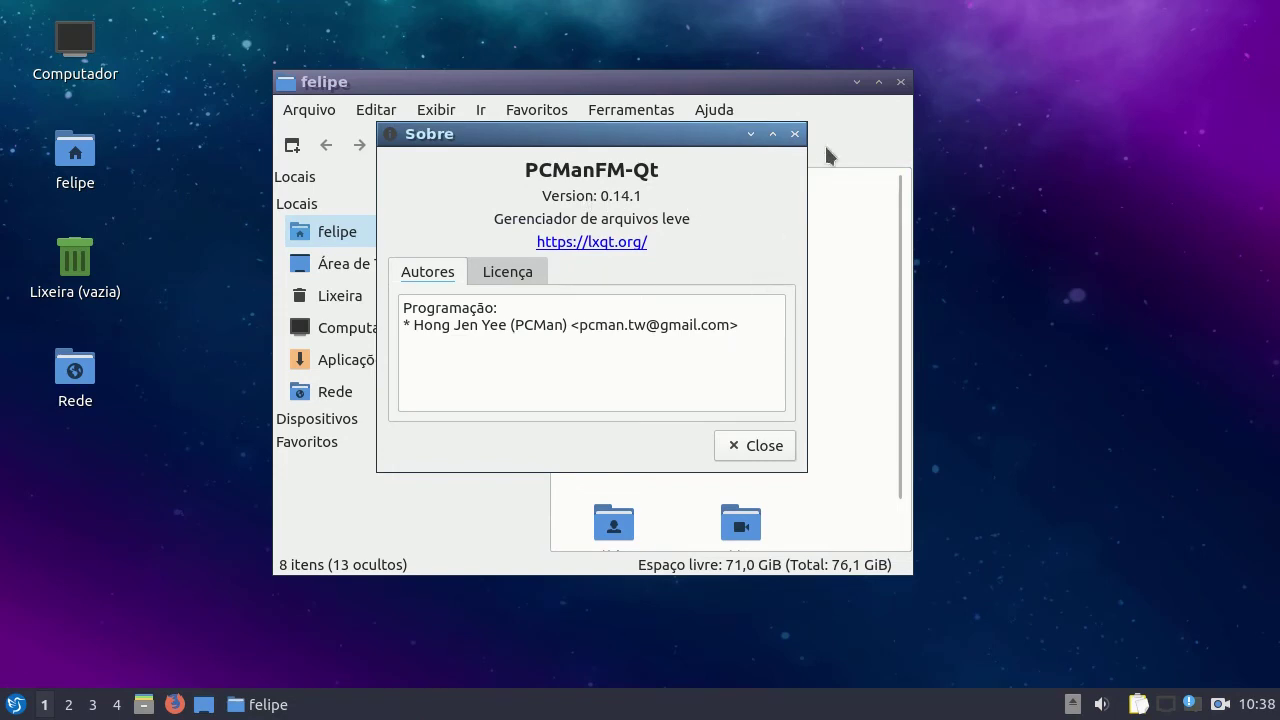
click(797, 133)
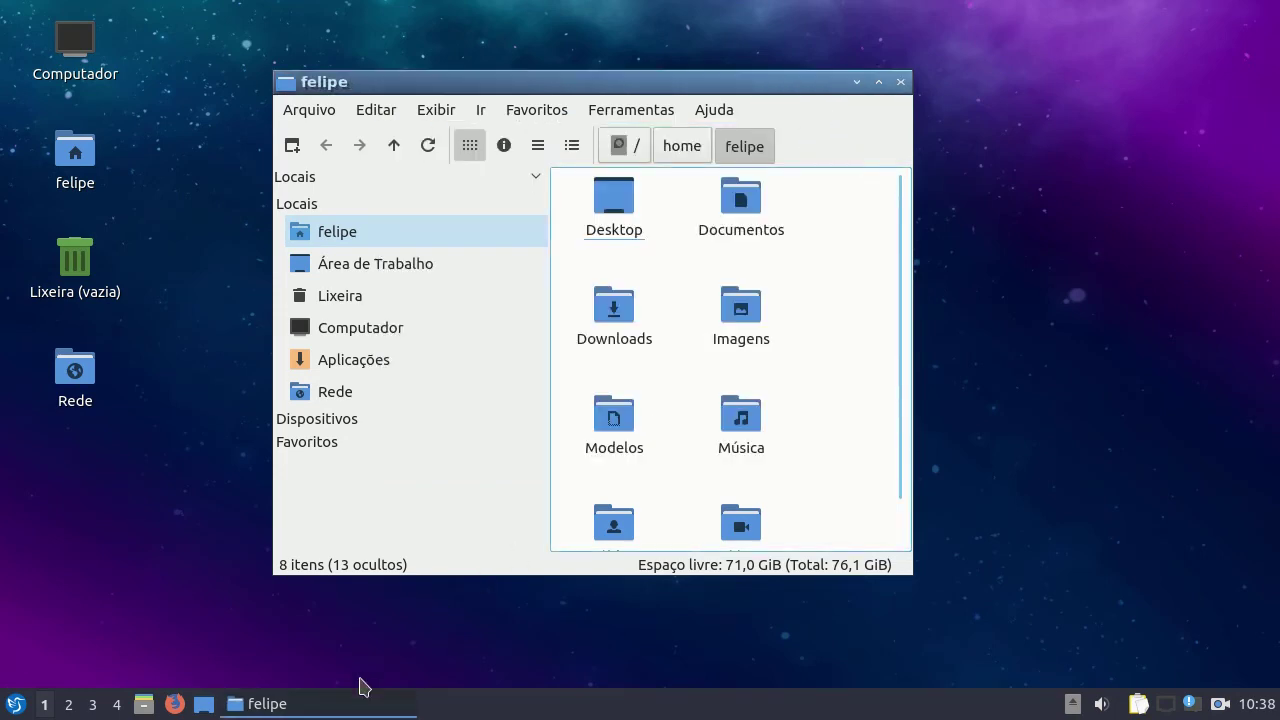
- Minimize and restore the file manager window several times, and widen it to fit three columns of folders
click(337, 704)
click(337, 704)
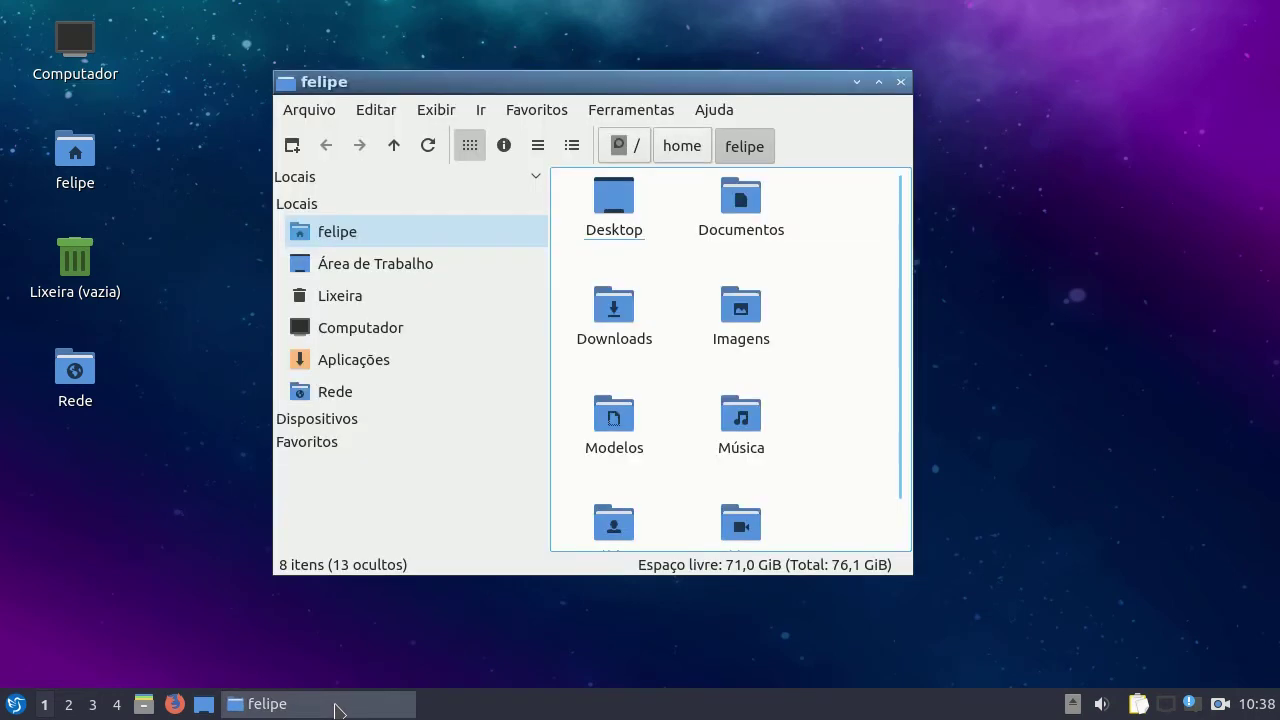
click(337, 704)
click(337, 704)
click(337, 704)
click(337, 704)
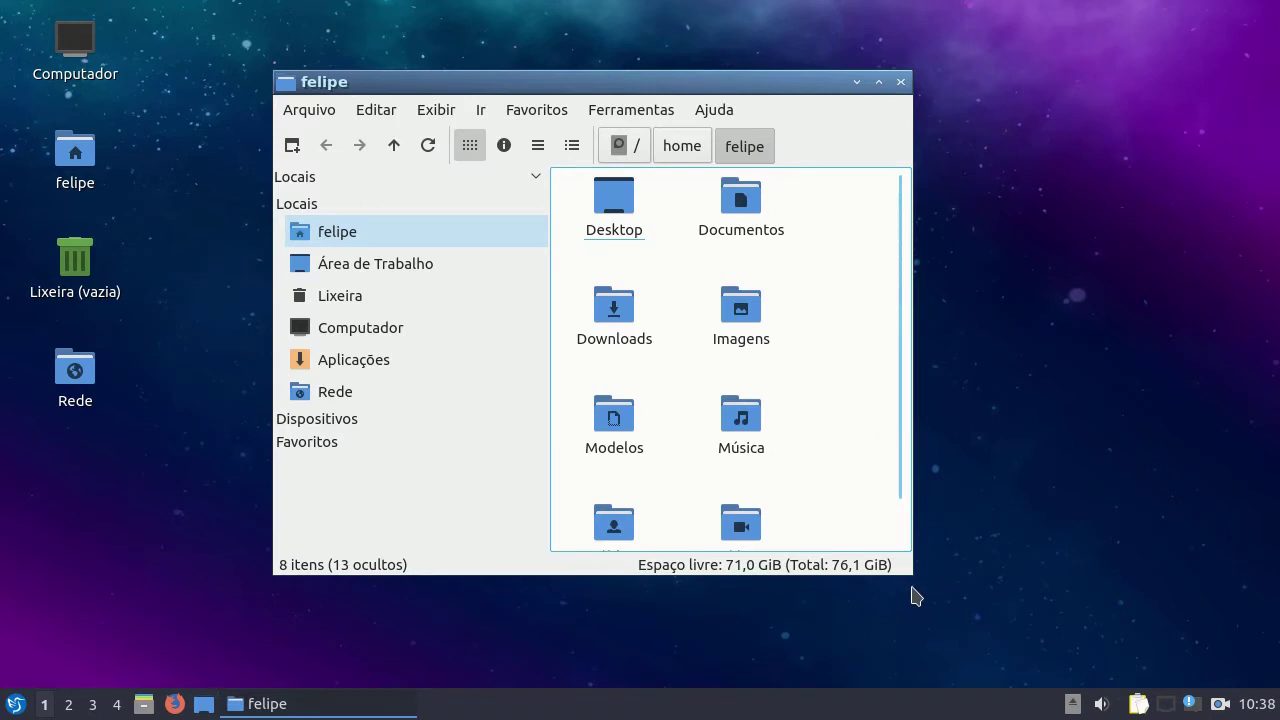
drag(910, 574, 1070, 582)
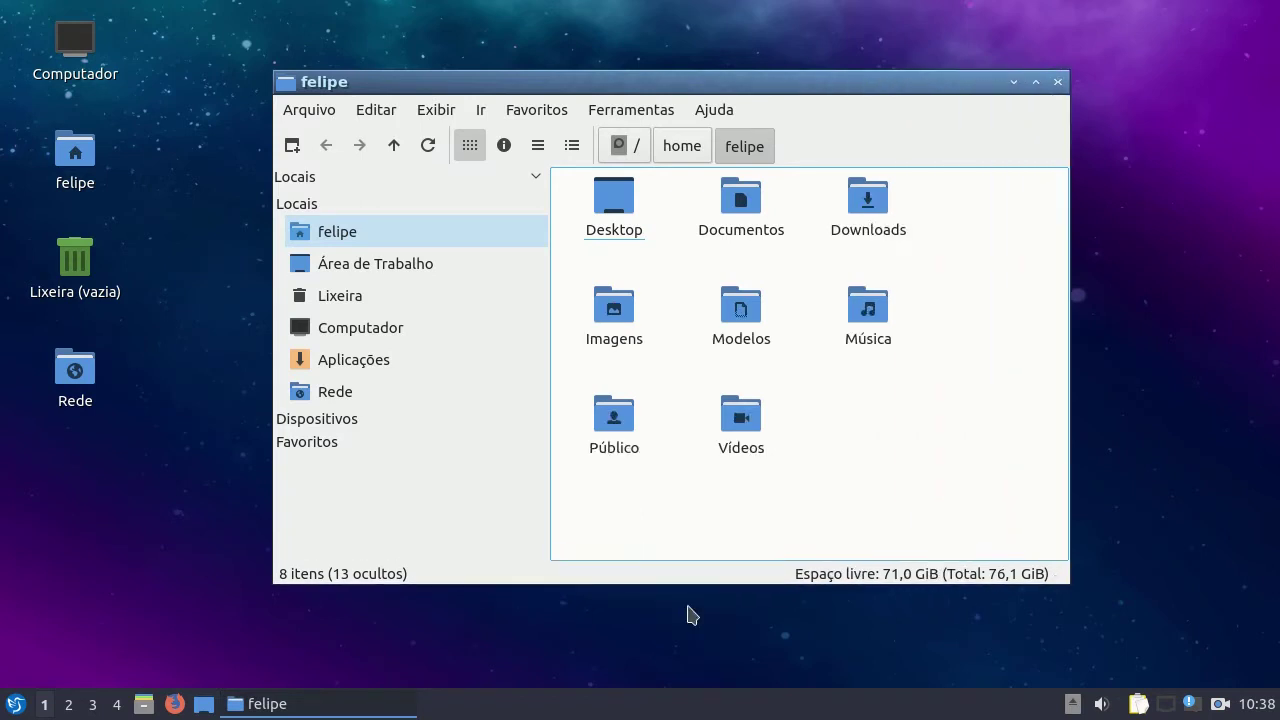
- Check the memory and CPU load in qps again with the file manager open, and close qps
click(16, 704)
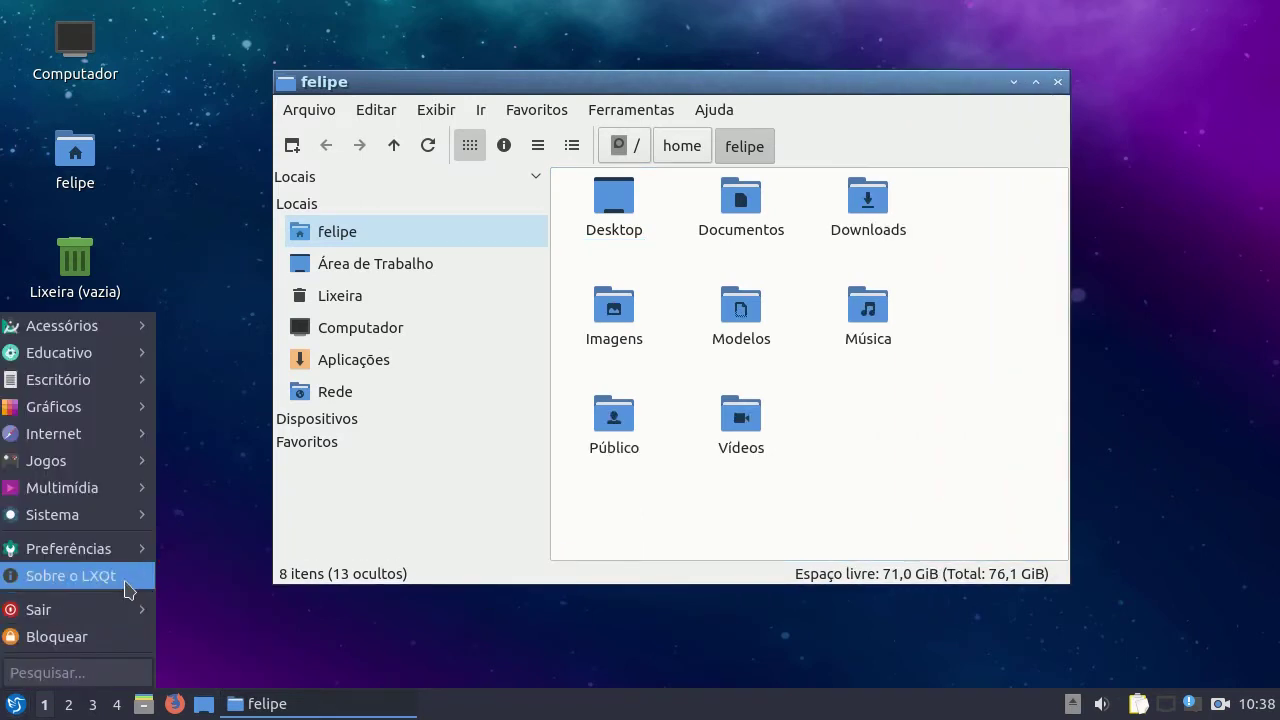
mouse_move(128, 514)
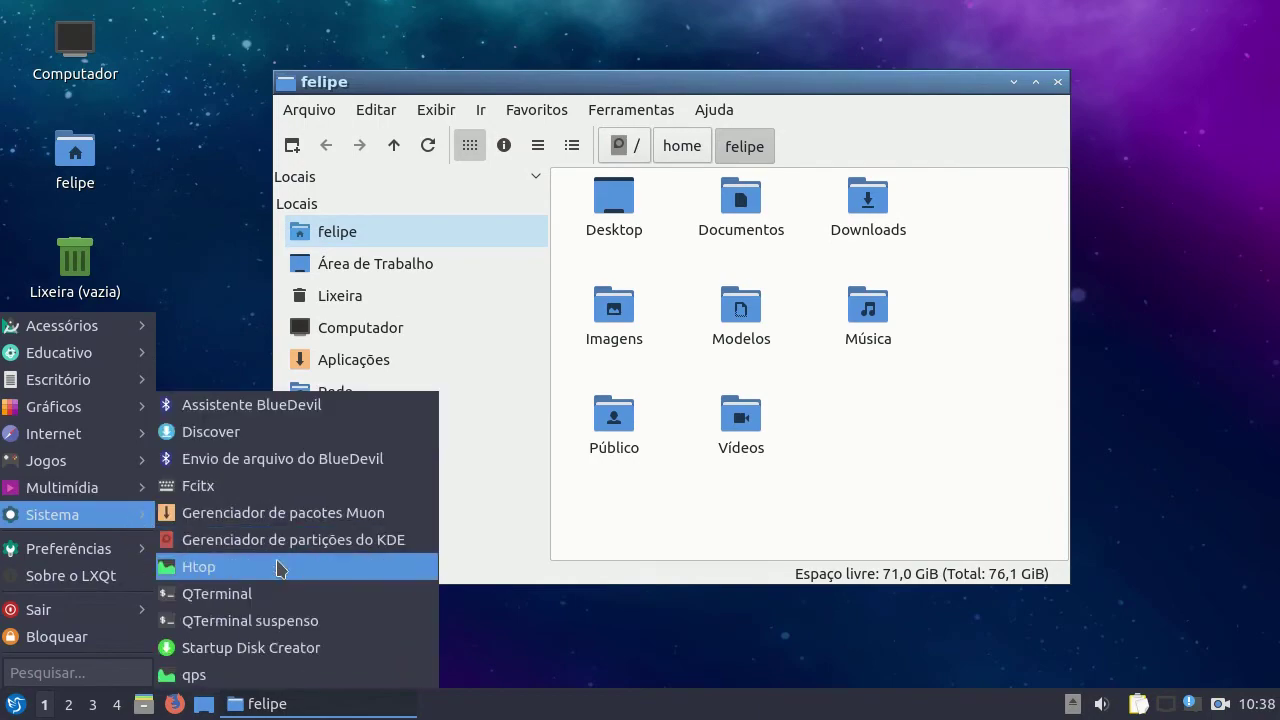
click(357, 672)
mouse_move(432, 203)
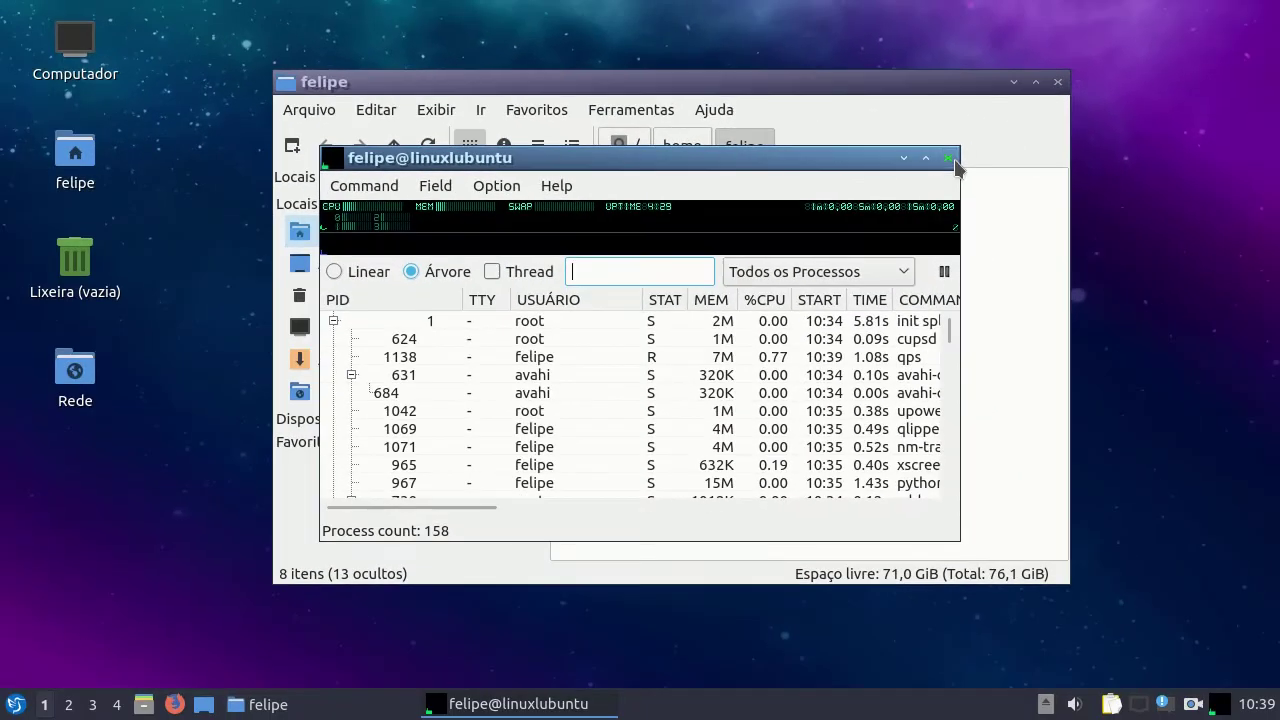
click(1022, 157)
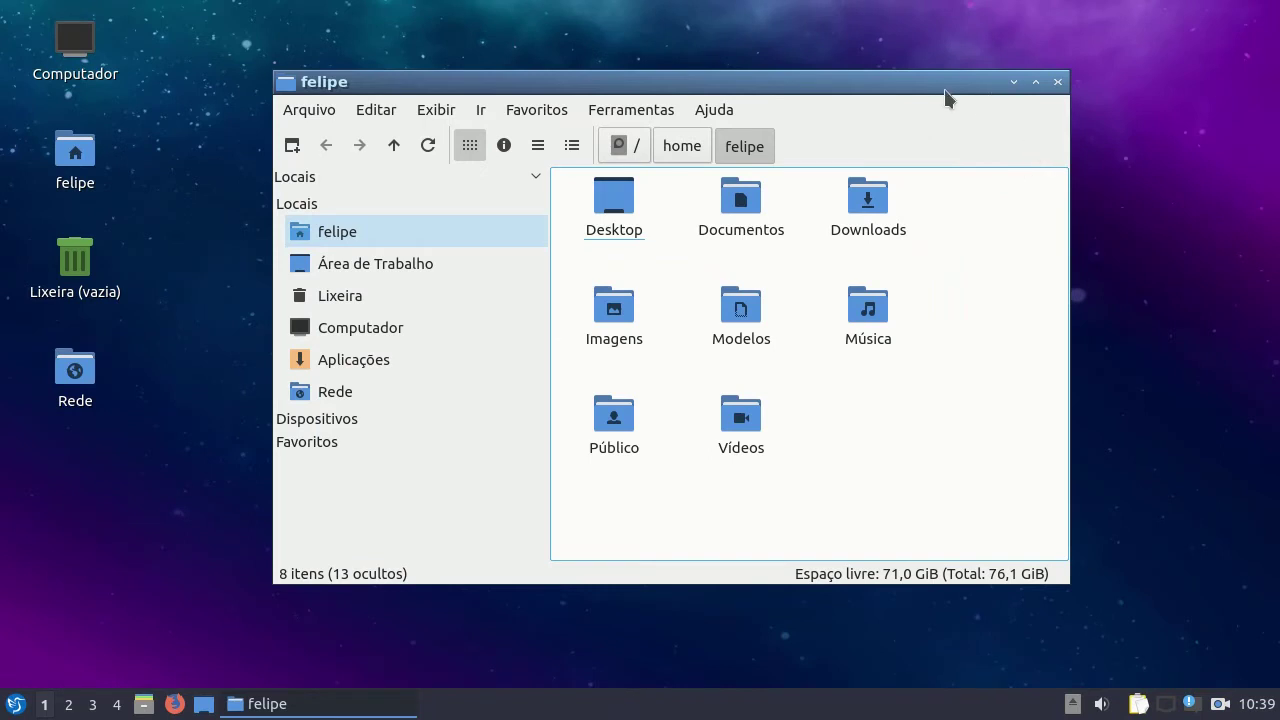
- Shift the file manager window slightly and look over the actions offered for the home folder's empty area
drag(944, 88, 929, 86)
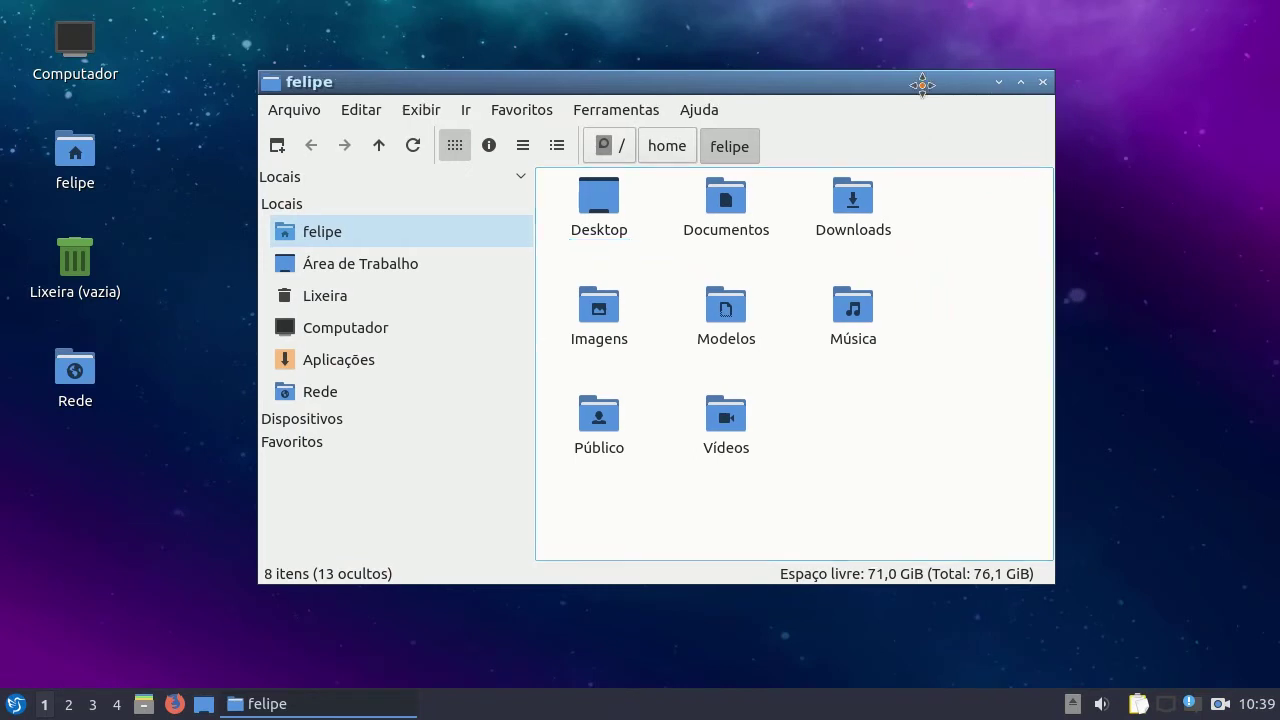
right_click(915, 414)
mouse_move(960, 427)
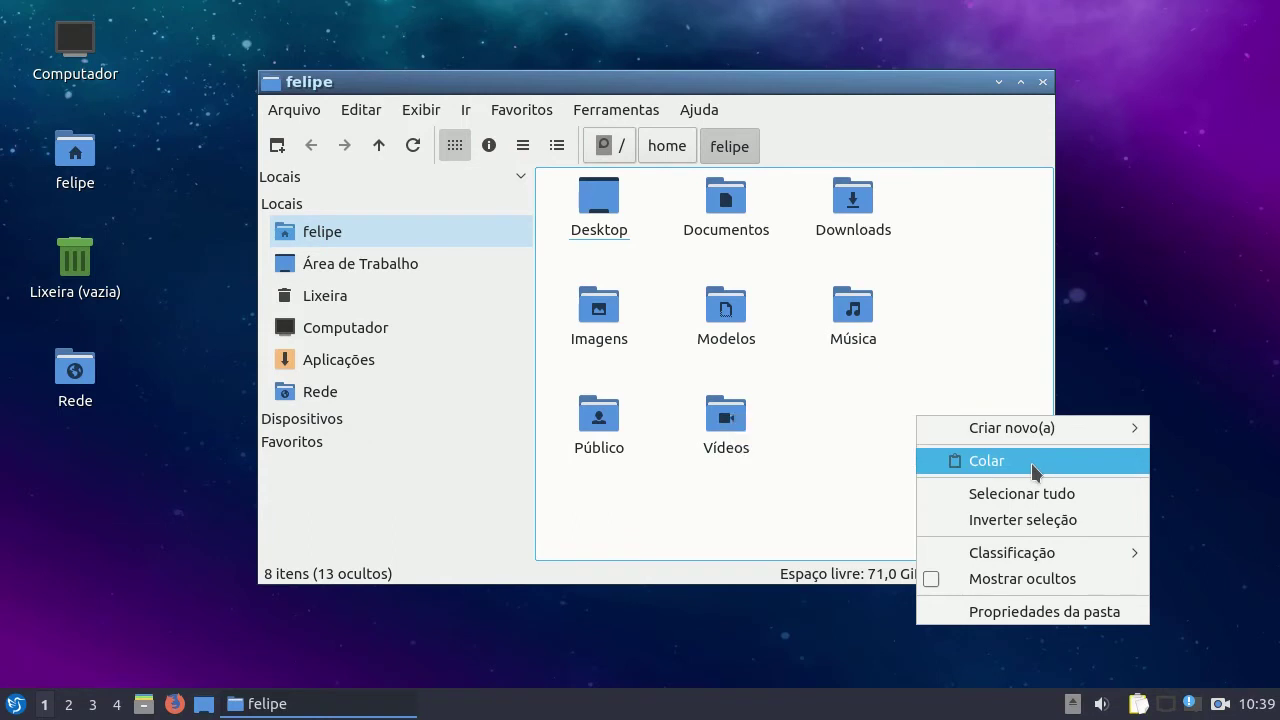
click(843, 520)
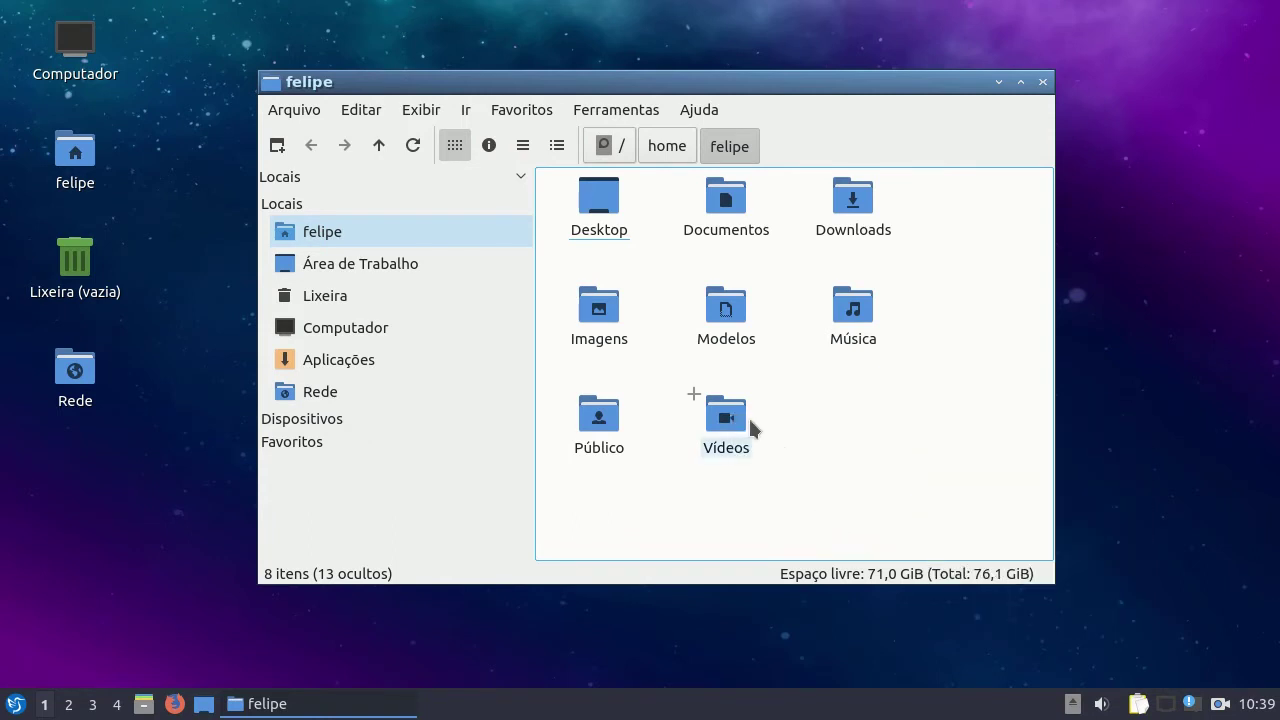
- Show the hidden files in the home folder and hide them again
click(421, 111)
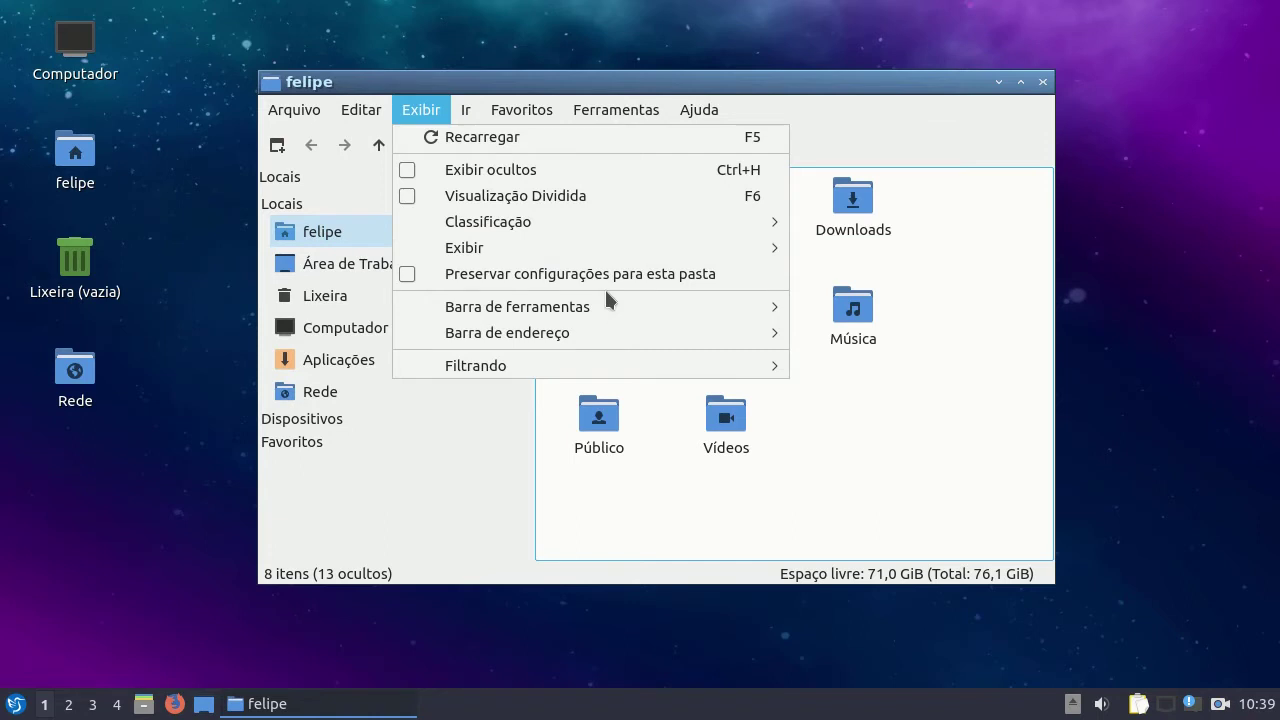
click(556, 172)
click(421, 109)
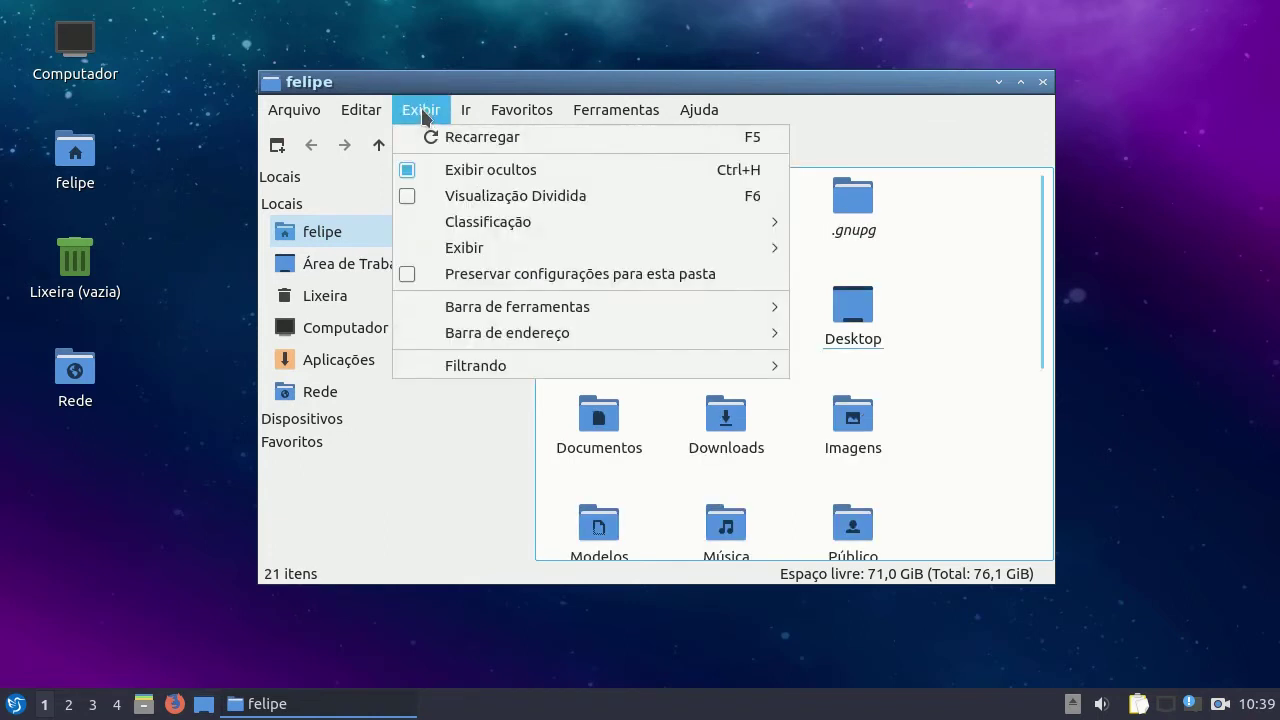
click(455, 169)
- Review the behaviour and user interface settings in the file manager's preferences without changing them
click(616, 109)
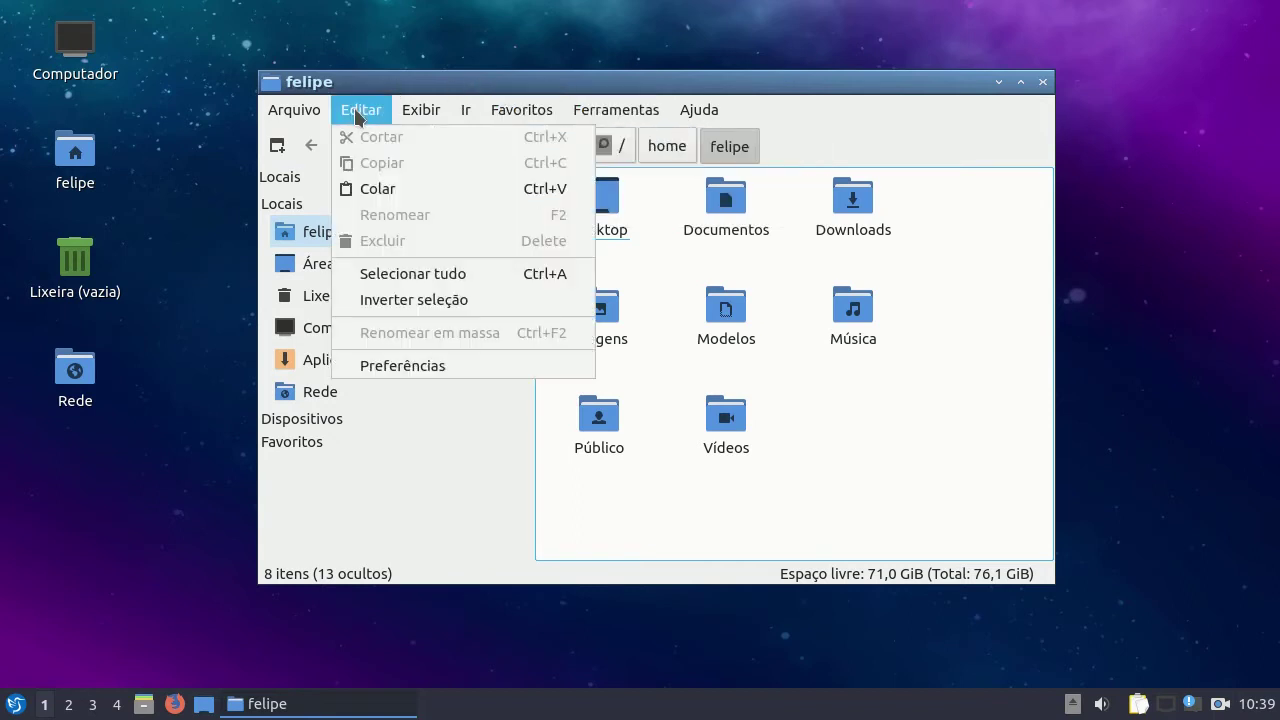
click(398, 372)
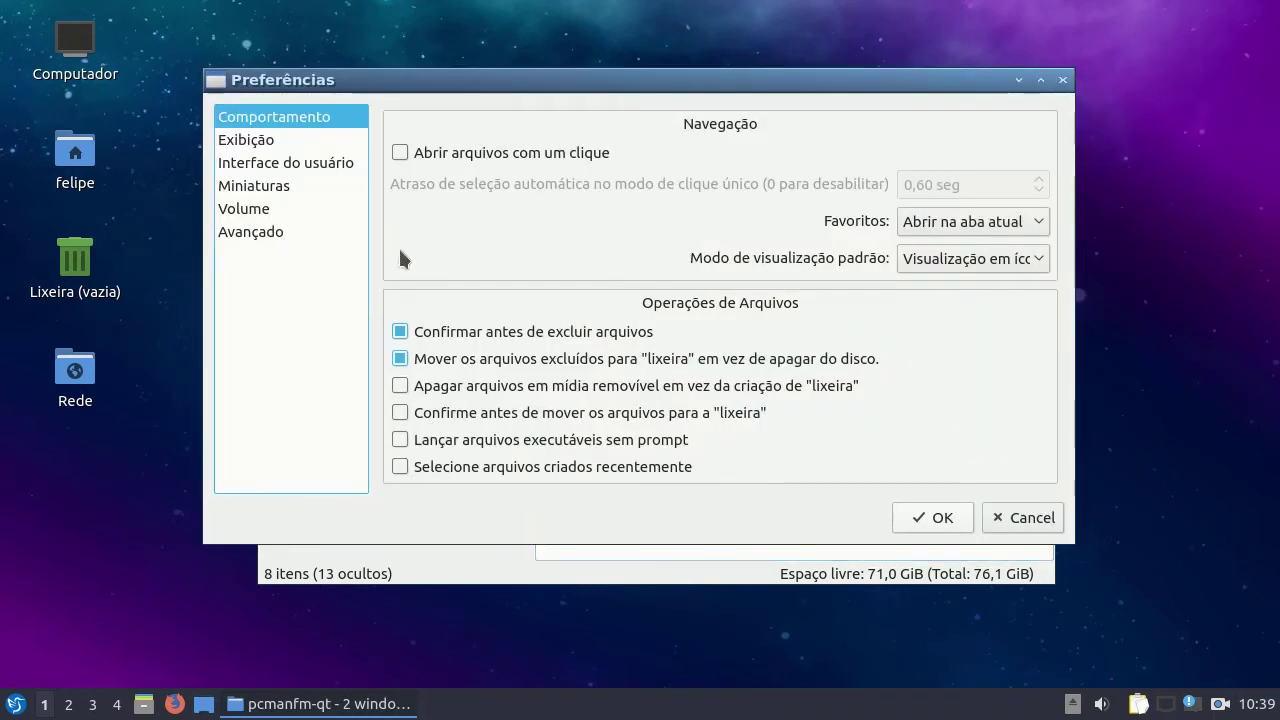
click(302, 162)
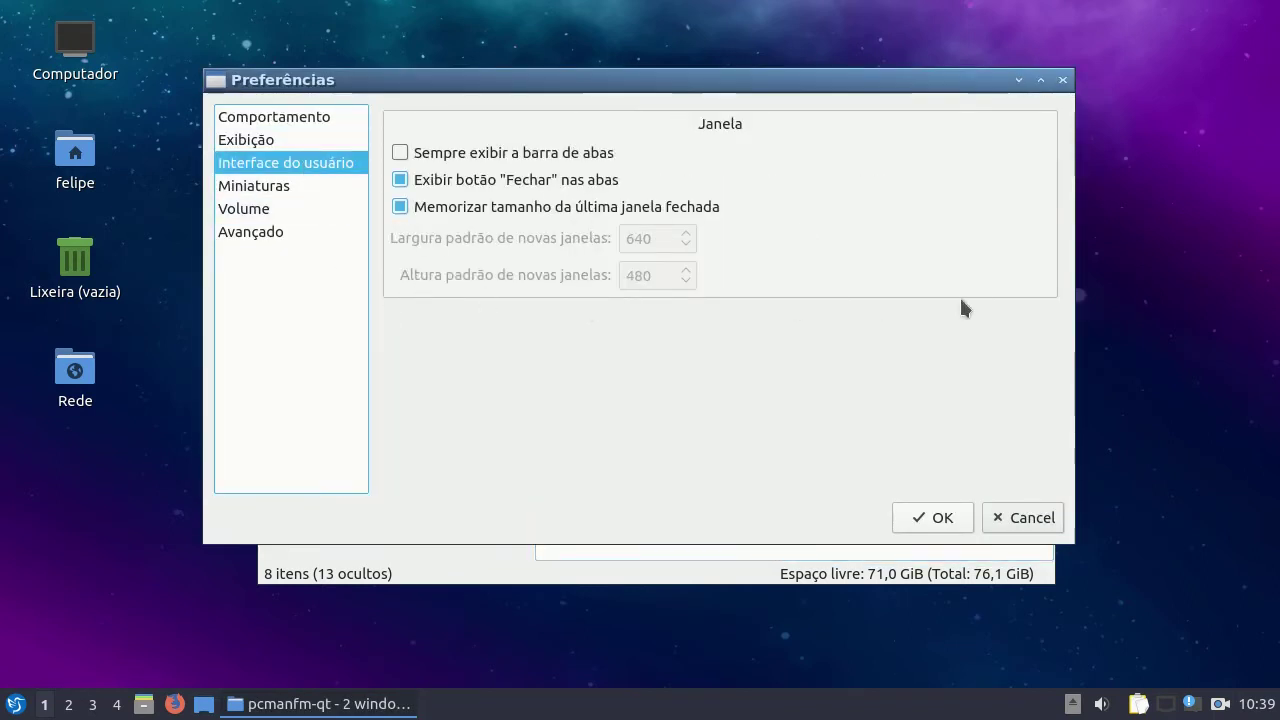
click(1064, 81)
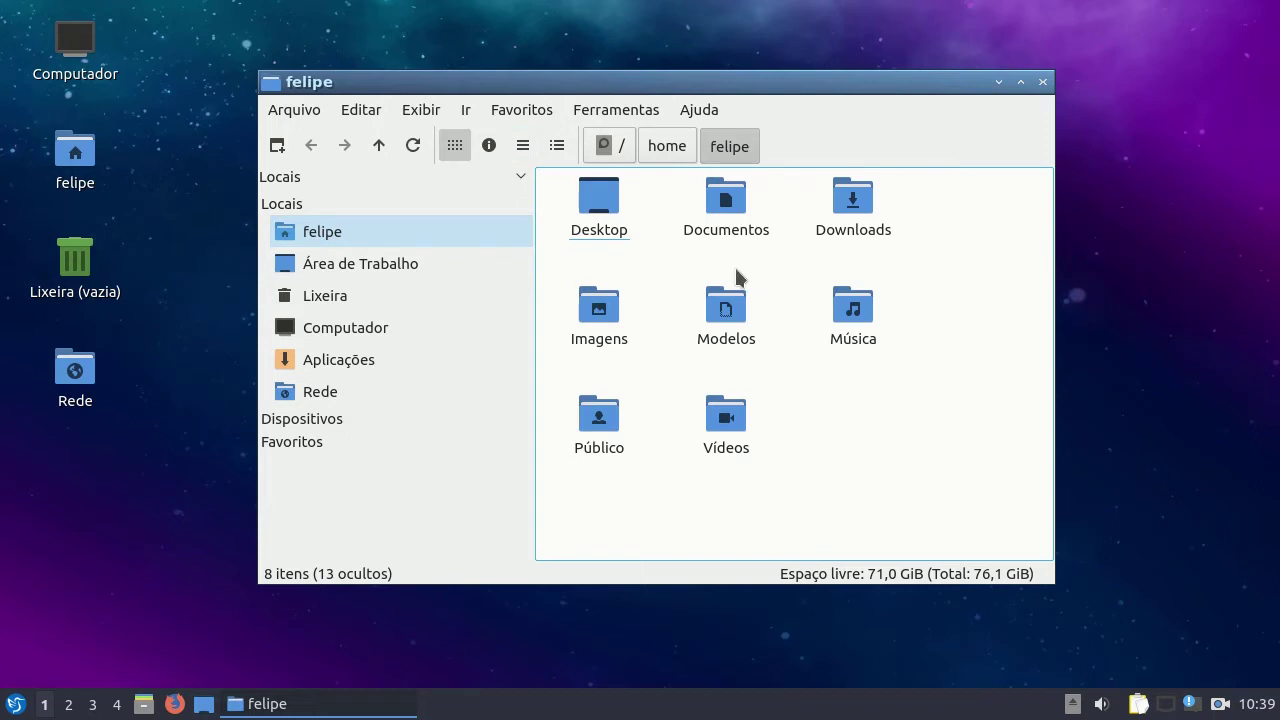
- Open three additional file manager tabs and browse to the Downloads folder in the last one
key(ctrl+t)
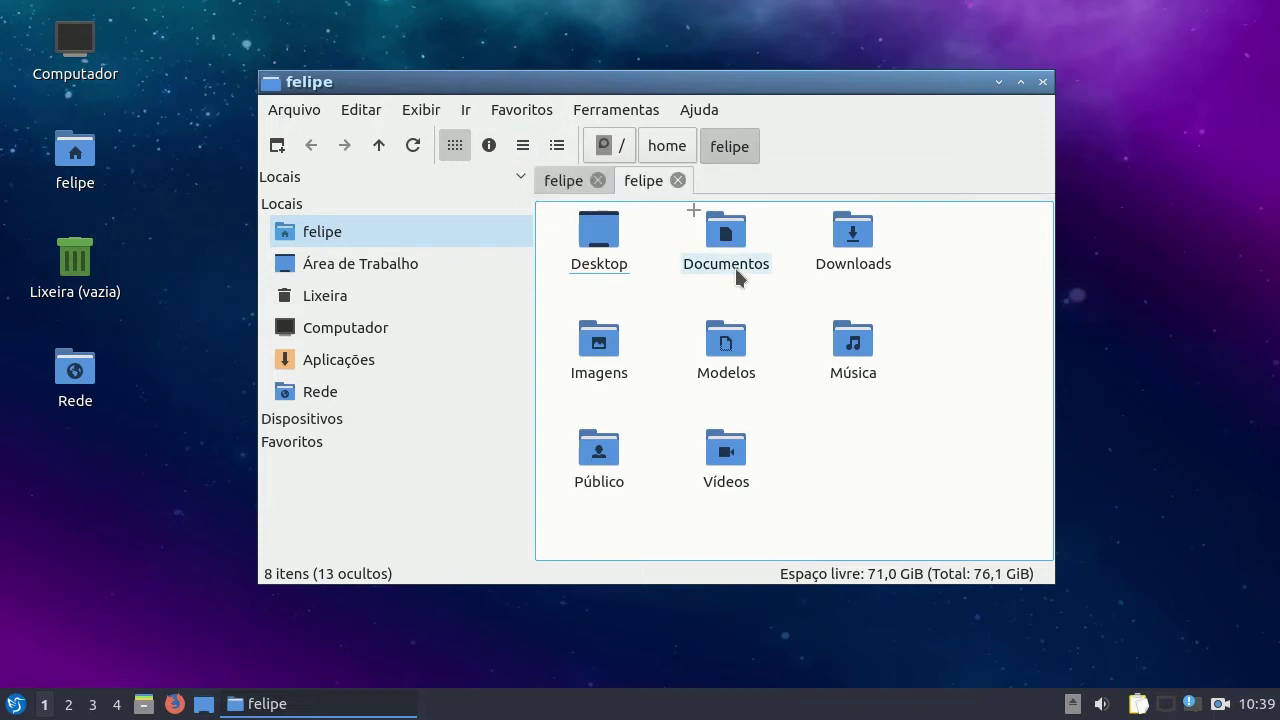
key(ctrl+t)
key(ctrl+t)
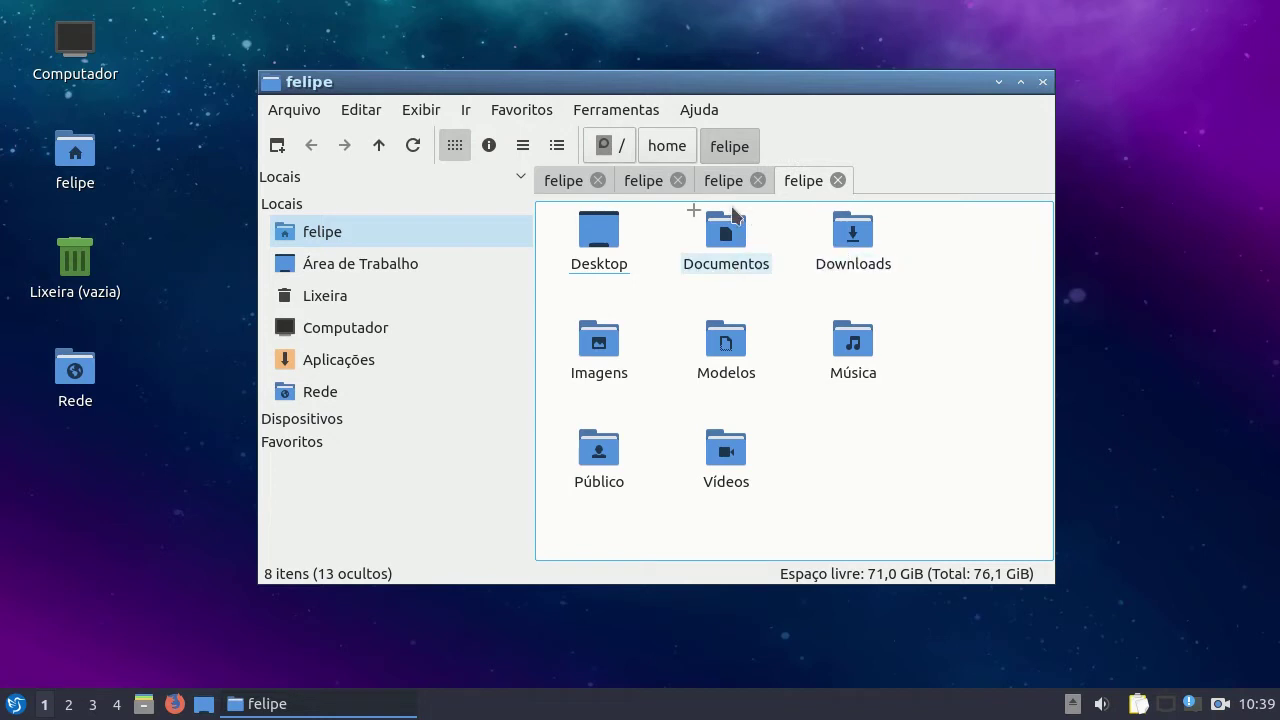
click(866, 250)
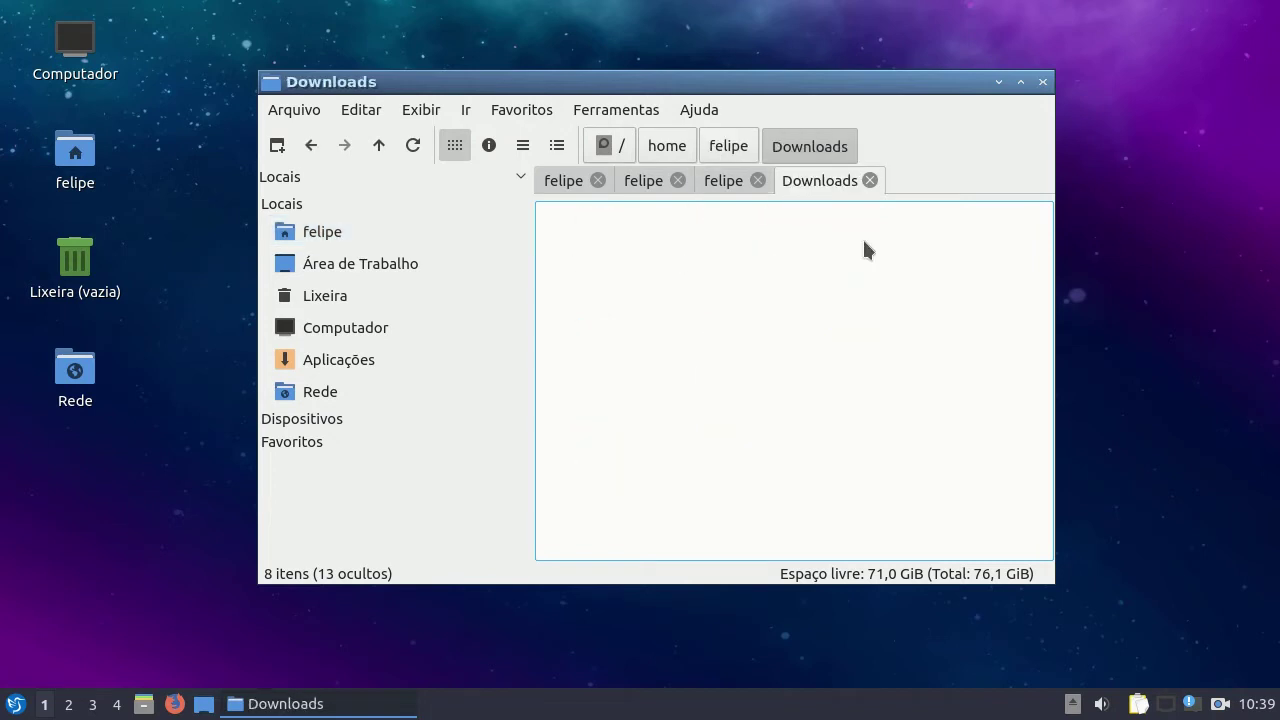
- Close the three additional tabs, leaving only the original home folder tab
click(870, 180)
click(758, 180)
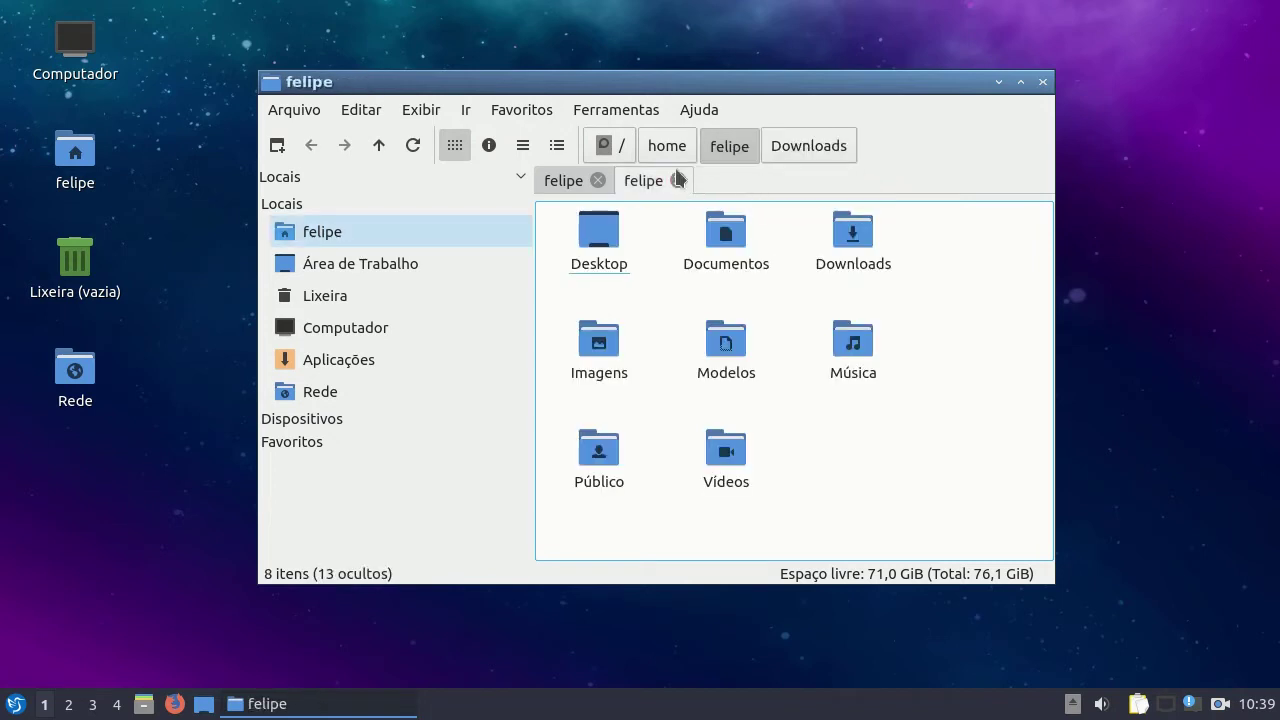
click(678, 179)
- Browse the Desktop, trash and Computer locations in the file manager and close its window
click(303, 108)
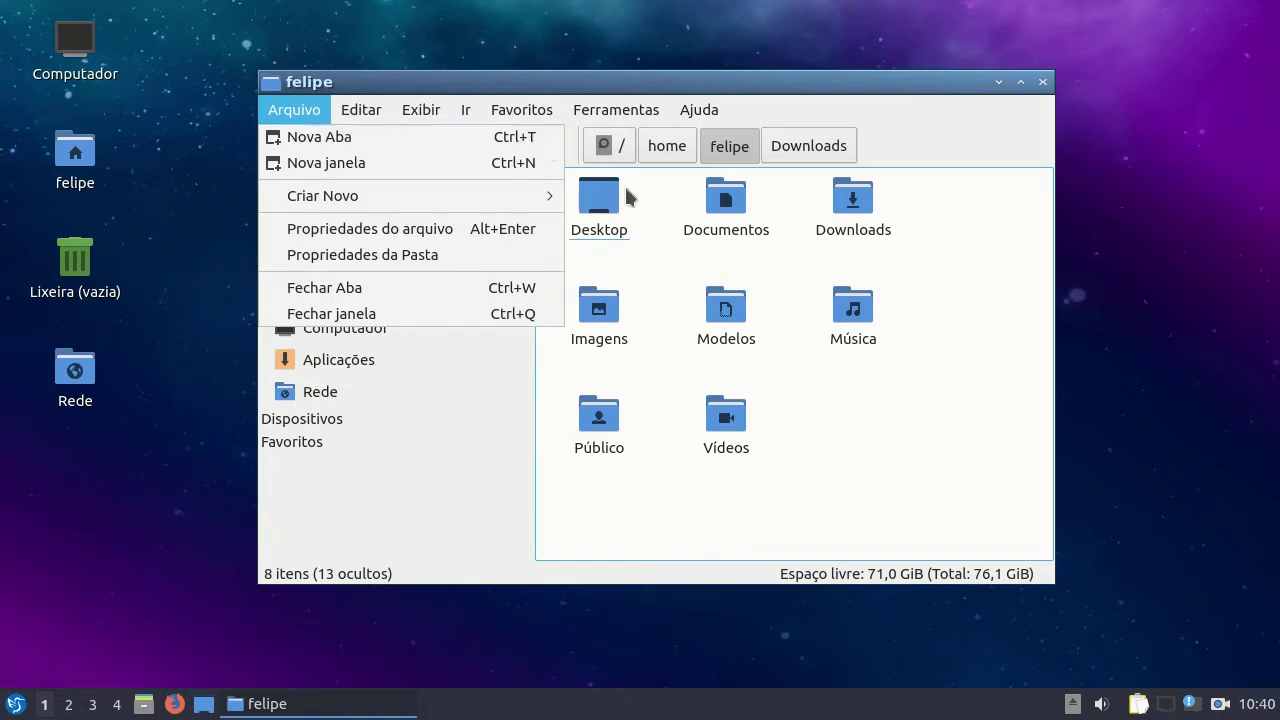
click(922, 477)
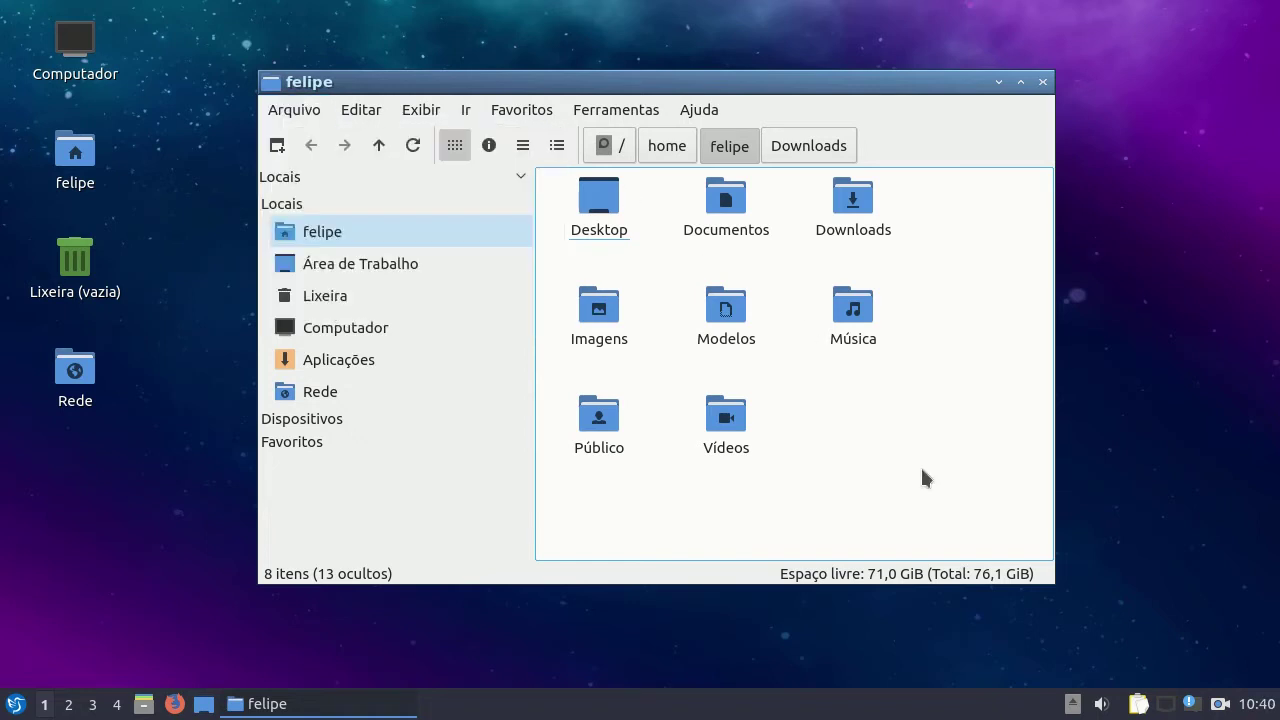
click(365, 270)
click(340, 298)
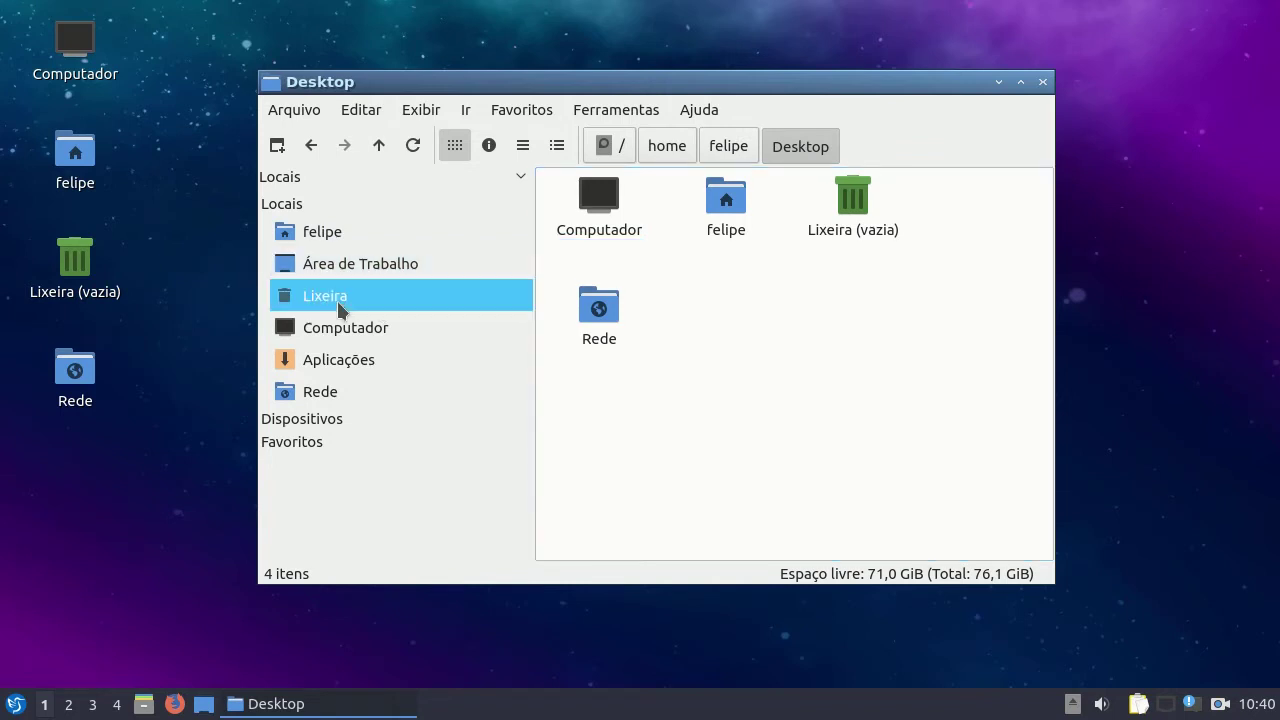
click(372, 330)
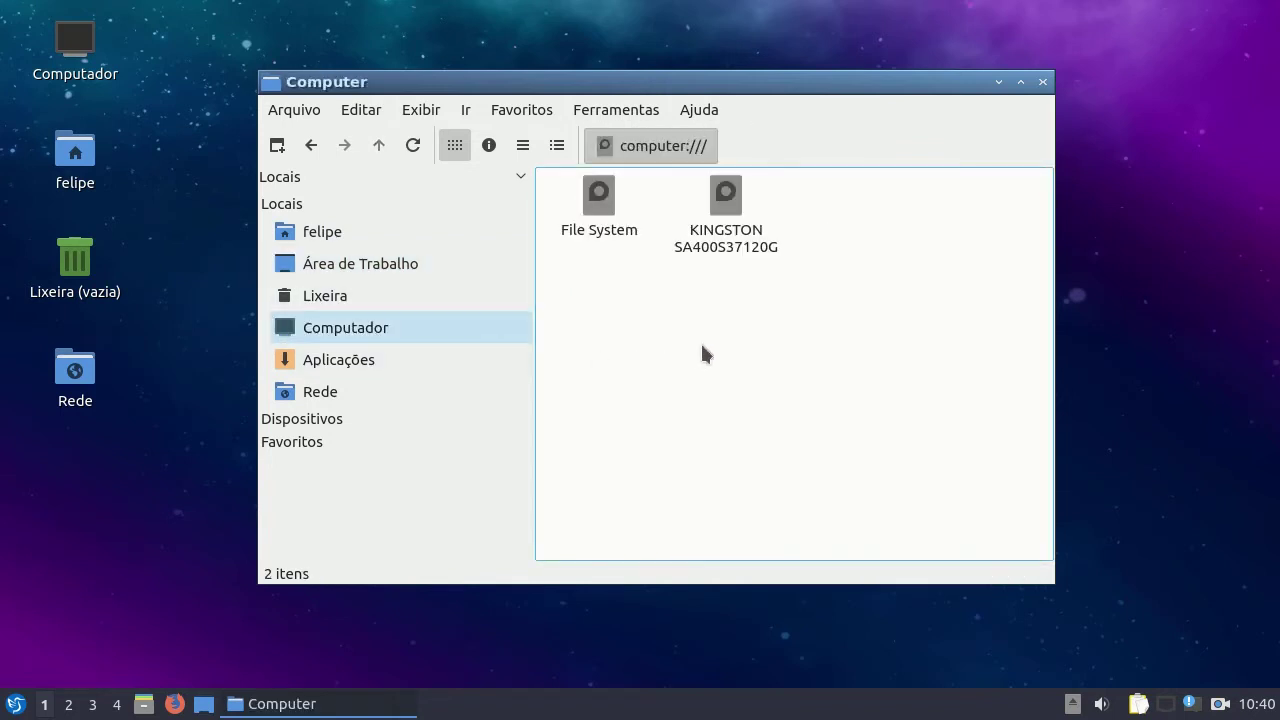
click(1042, 81)
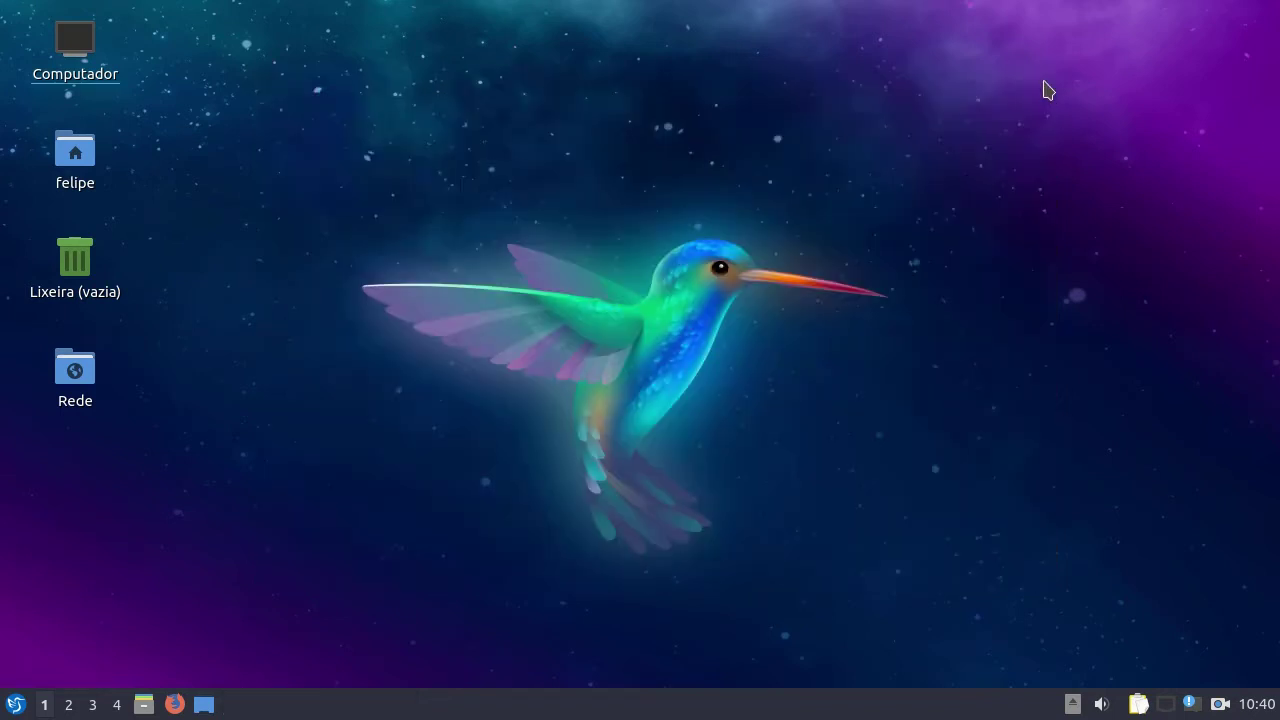
- Launch the KDE Partition Manager as root, entering the account password to authorise it
click(15, 704)
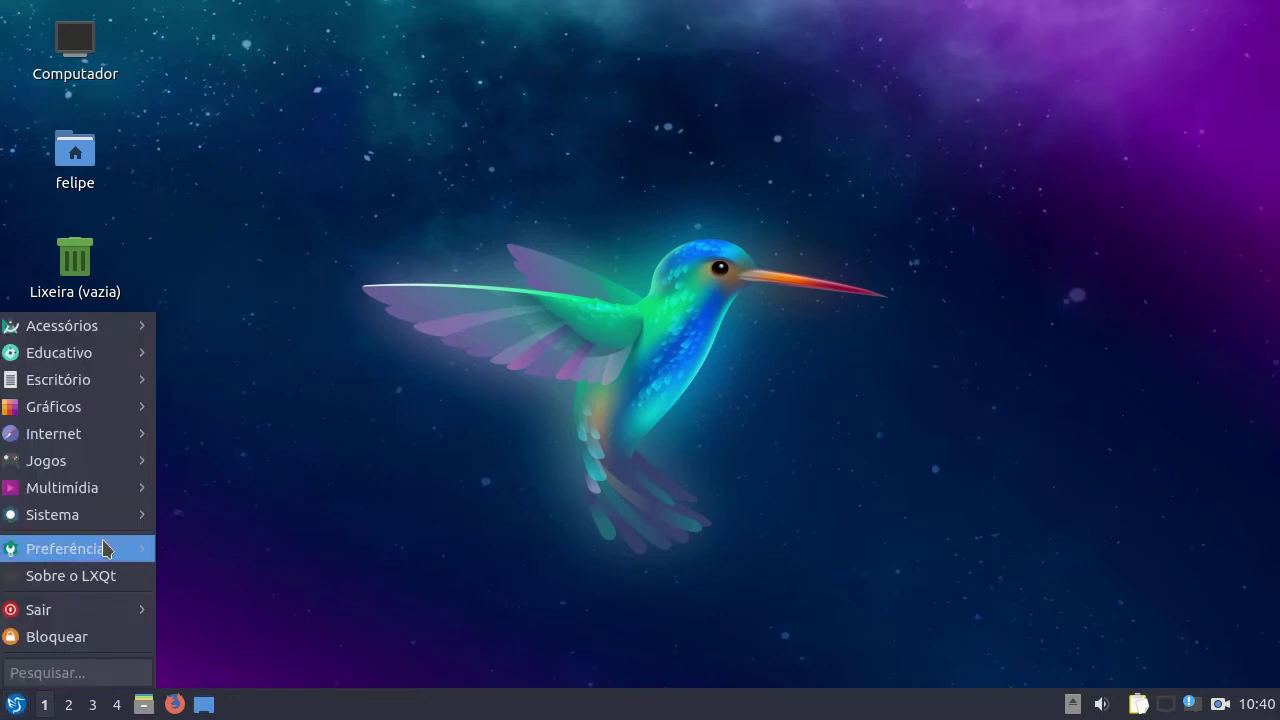
mouse_move(100, 516)
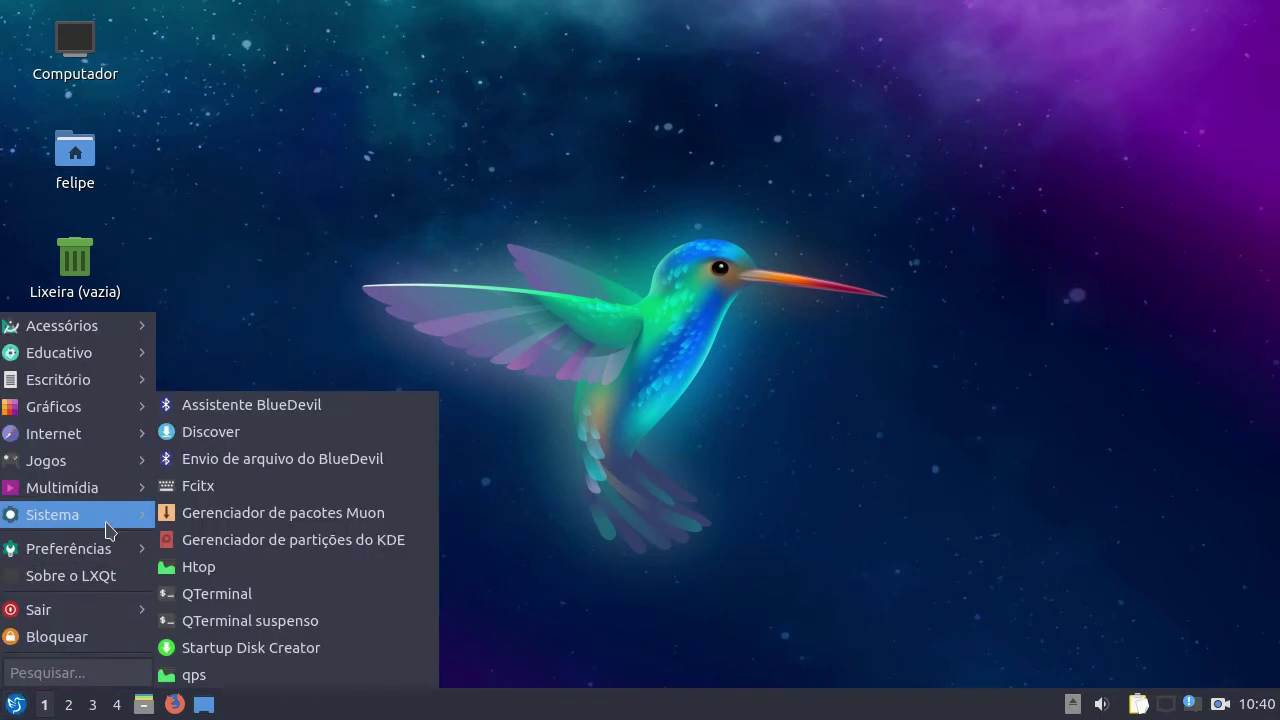
click(398, 540)
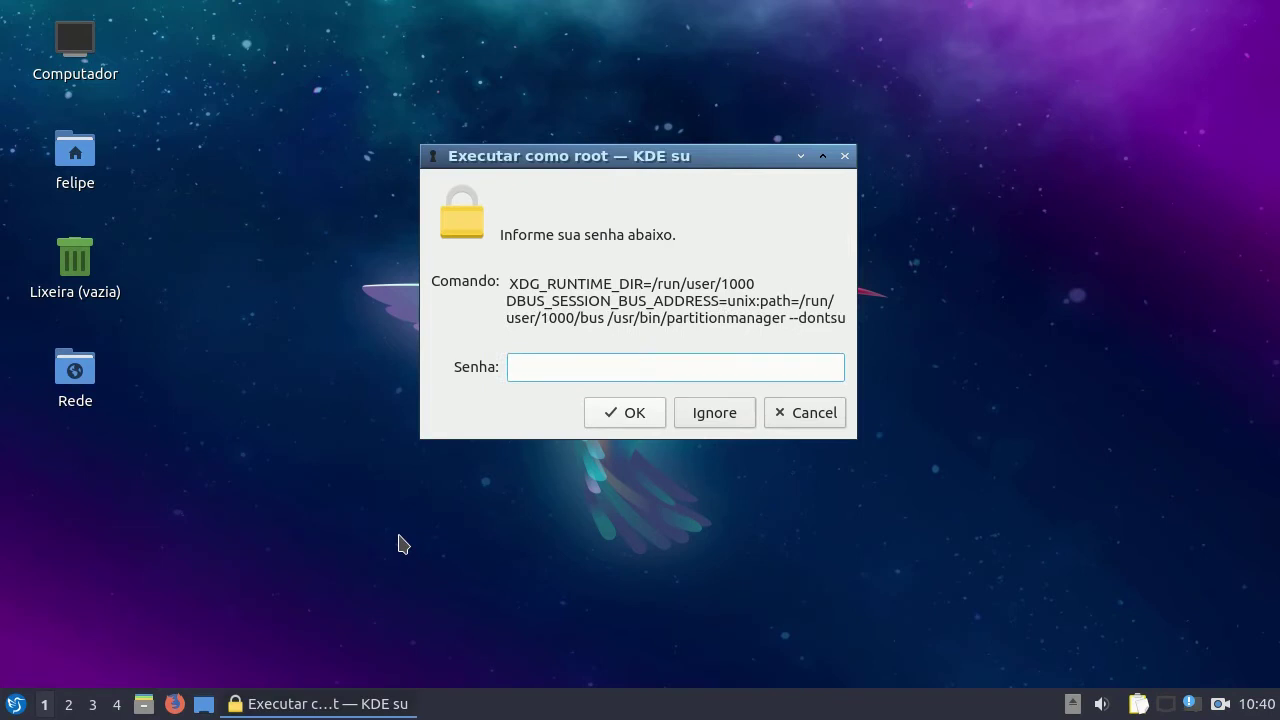
text(********)
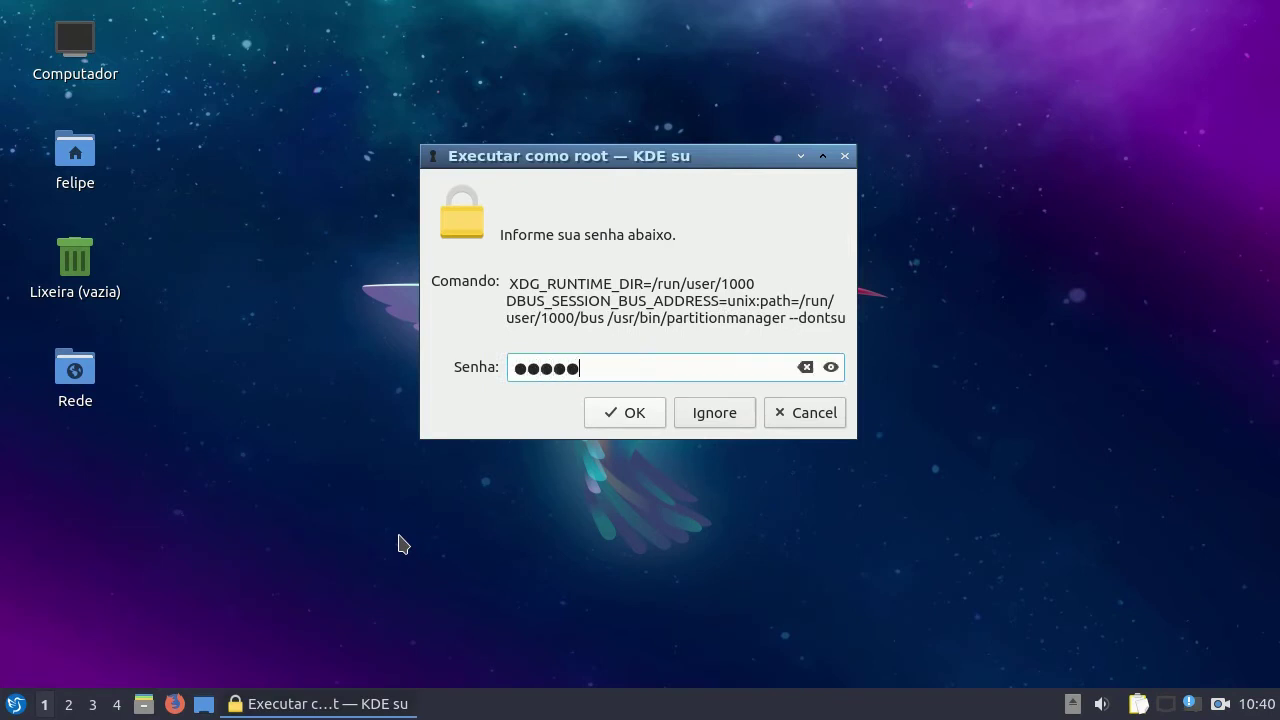
key(Return)
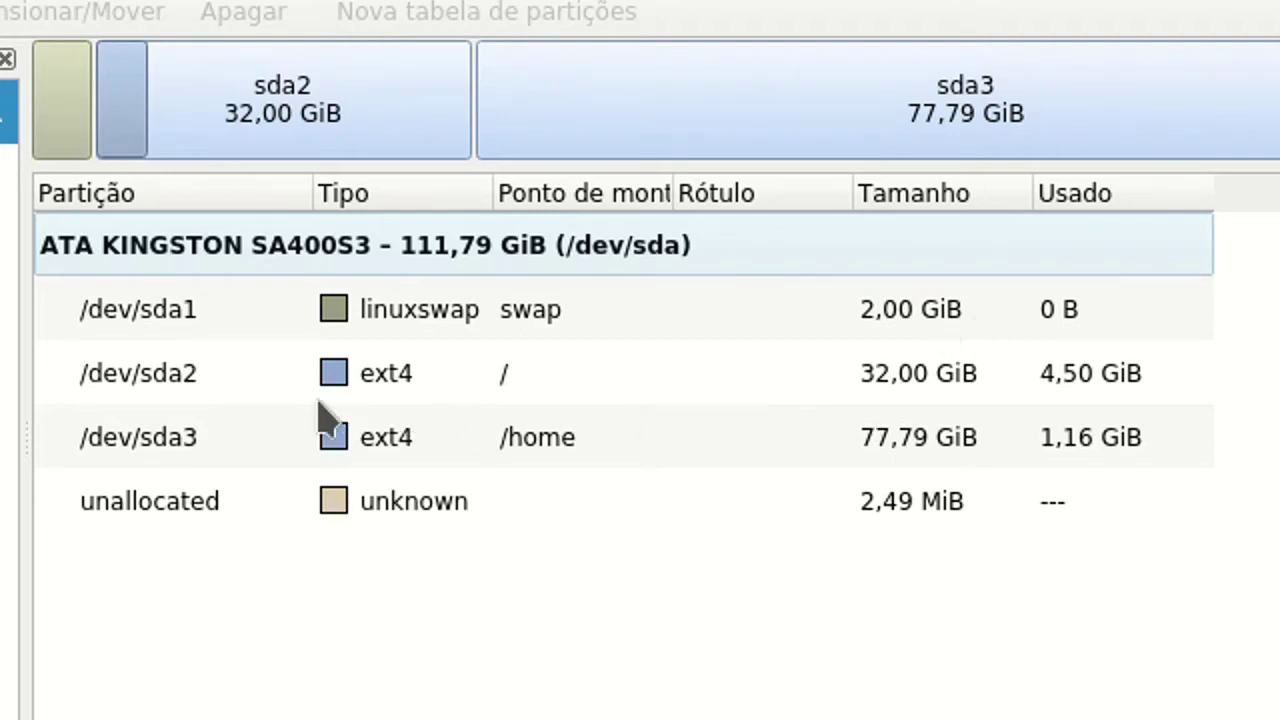
- Examine the /dev/sda2 root and /dev/sda3 home partitions, and close the partition manager
click(447, 375)
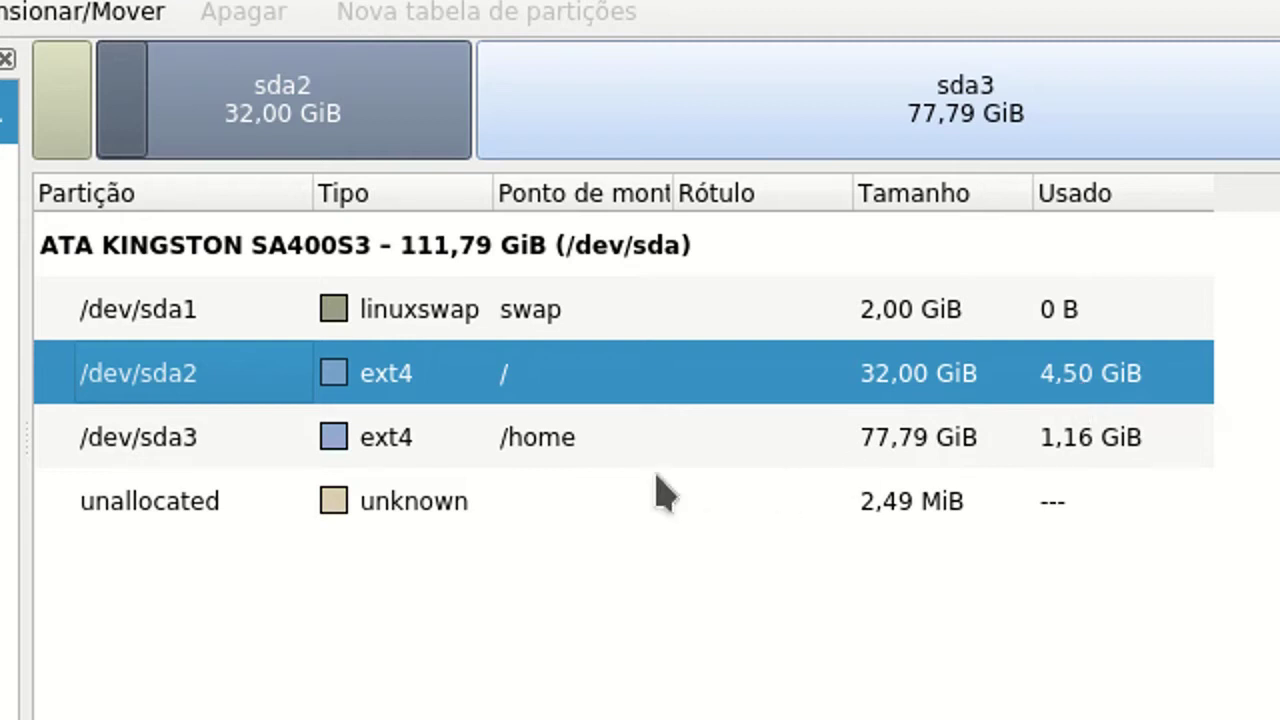
click(628, 462)
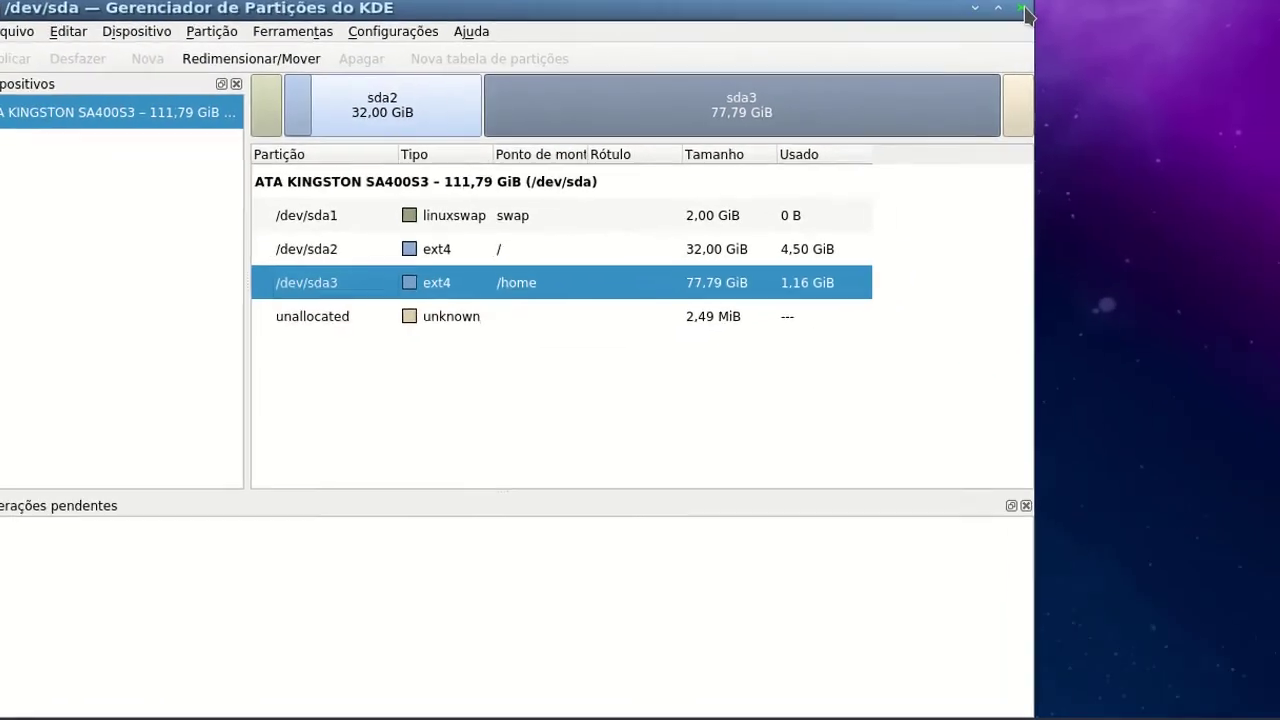
click(1003, 12)
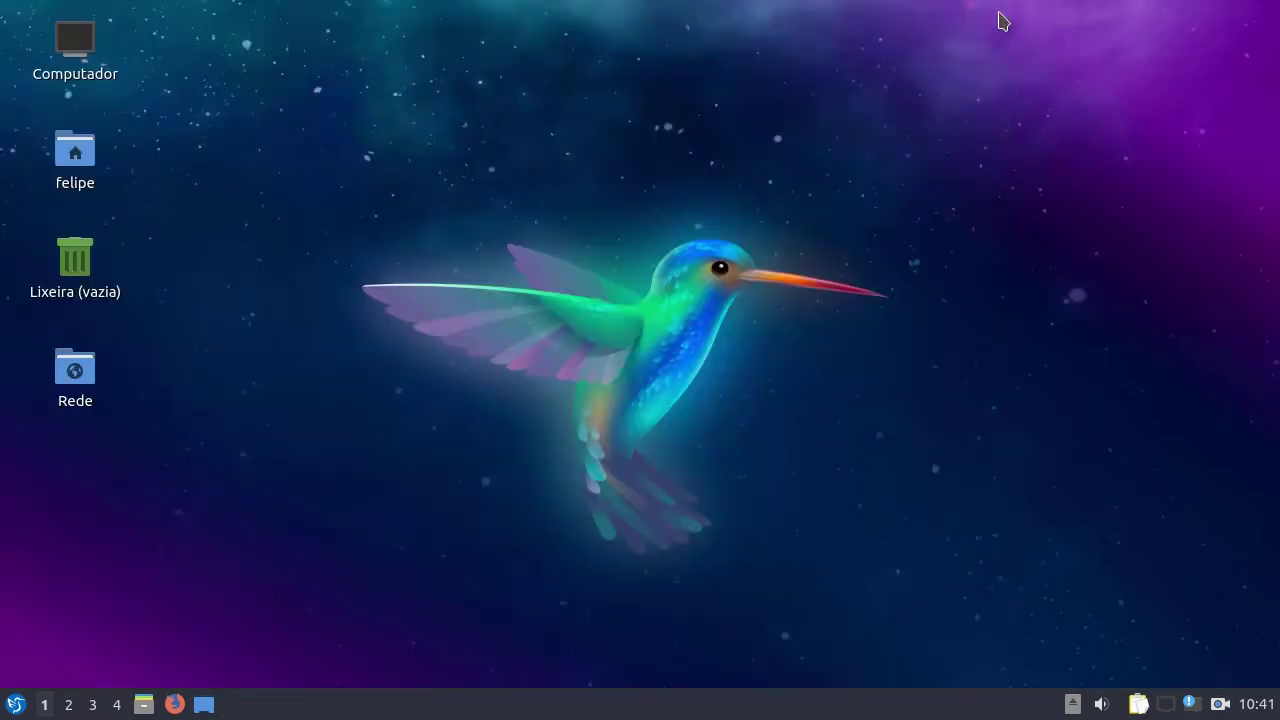
- Open fcitx-qimpanel-configtool, review its appearance and skin design settings, and close it without changing any option
click(12, 704)
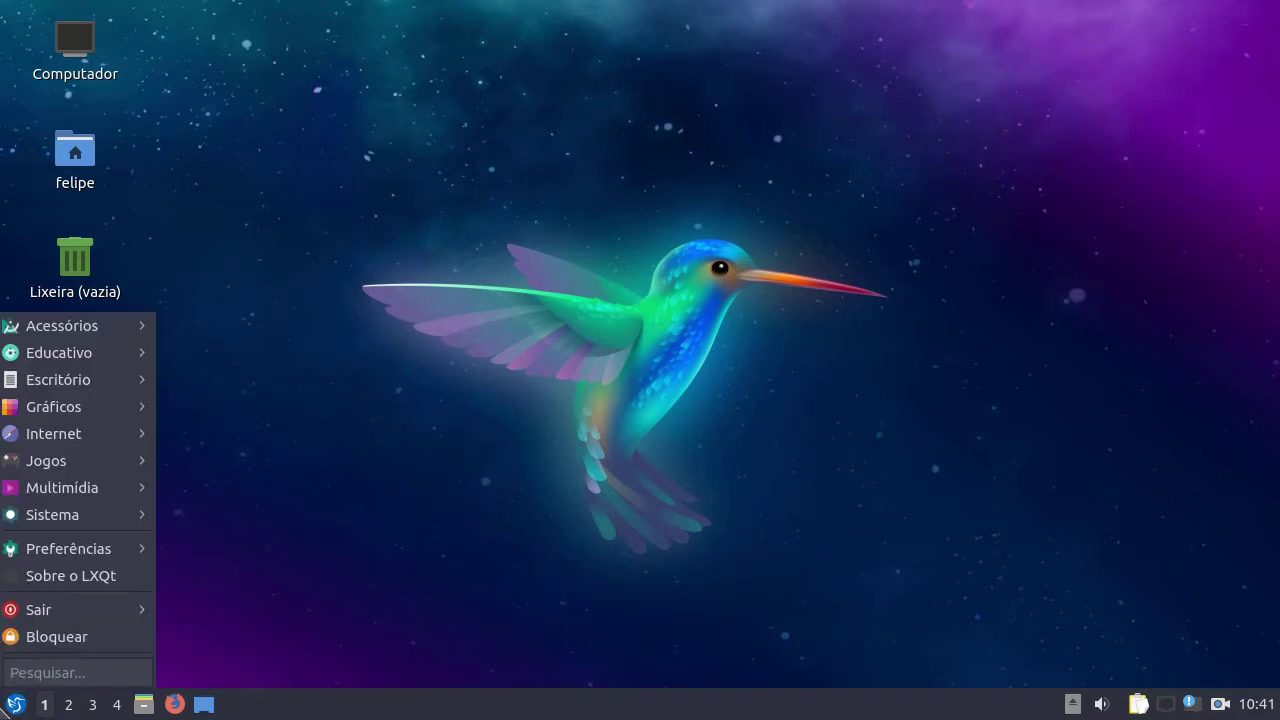
mouse_move(112, 333)
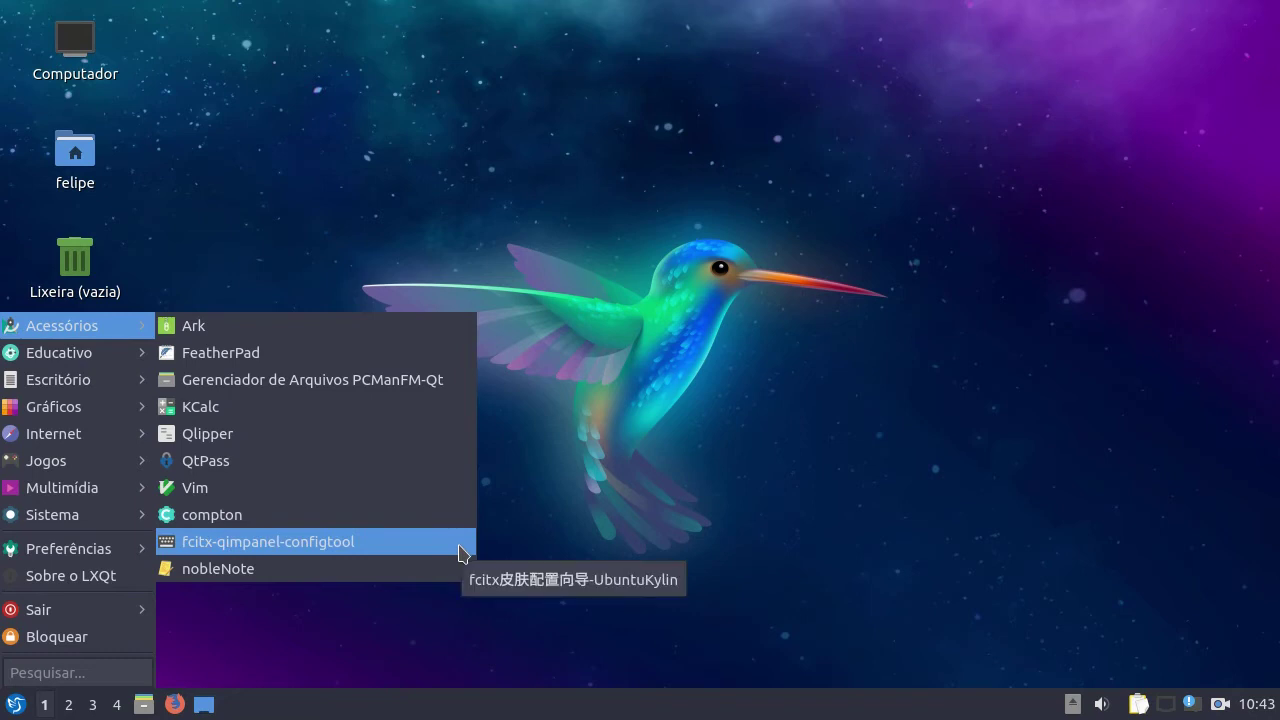
click(322, 555)
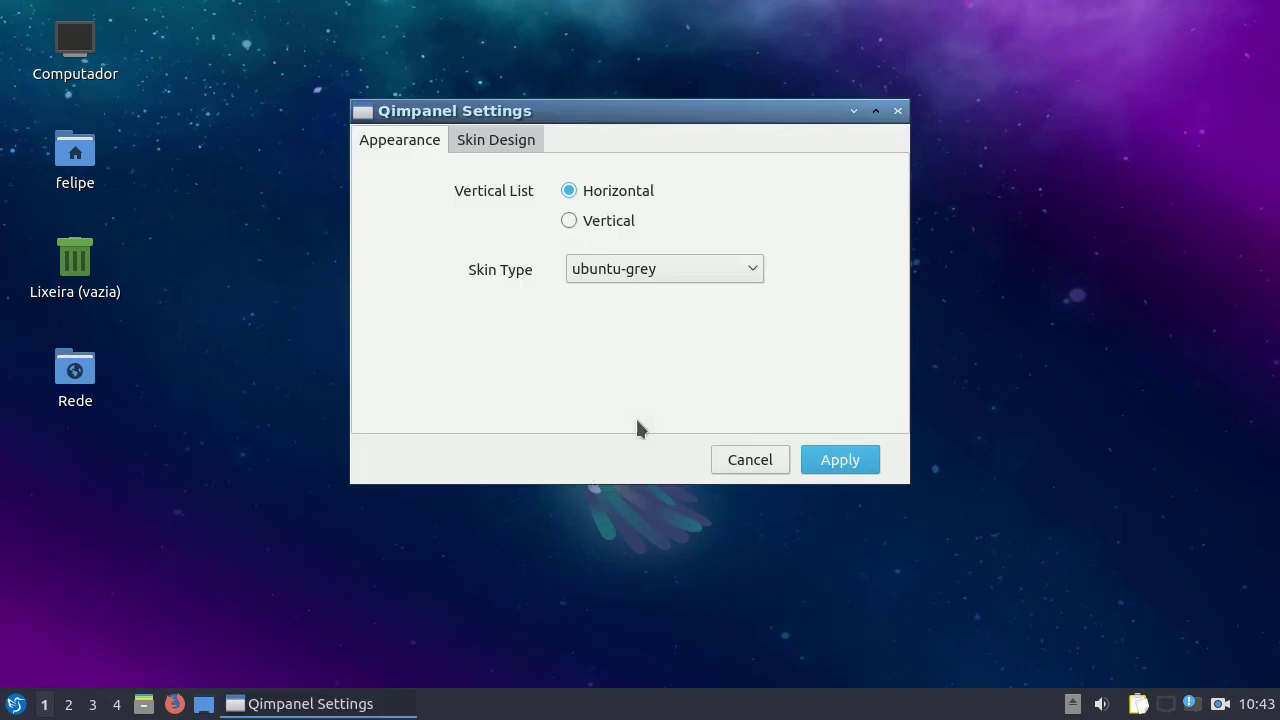
click(484, 140)
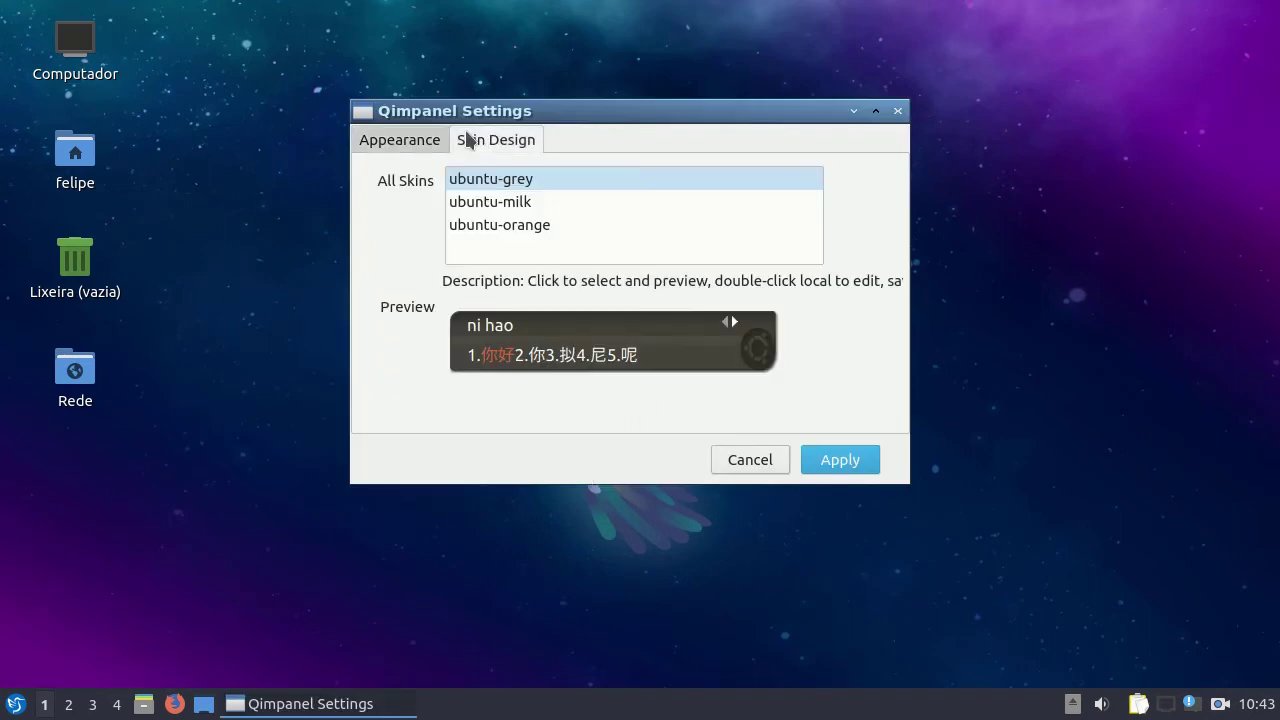
click(410, 133)
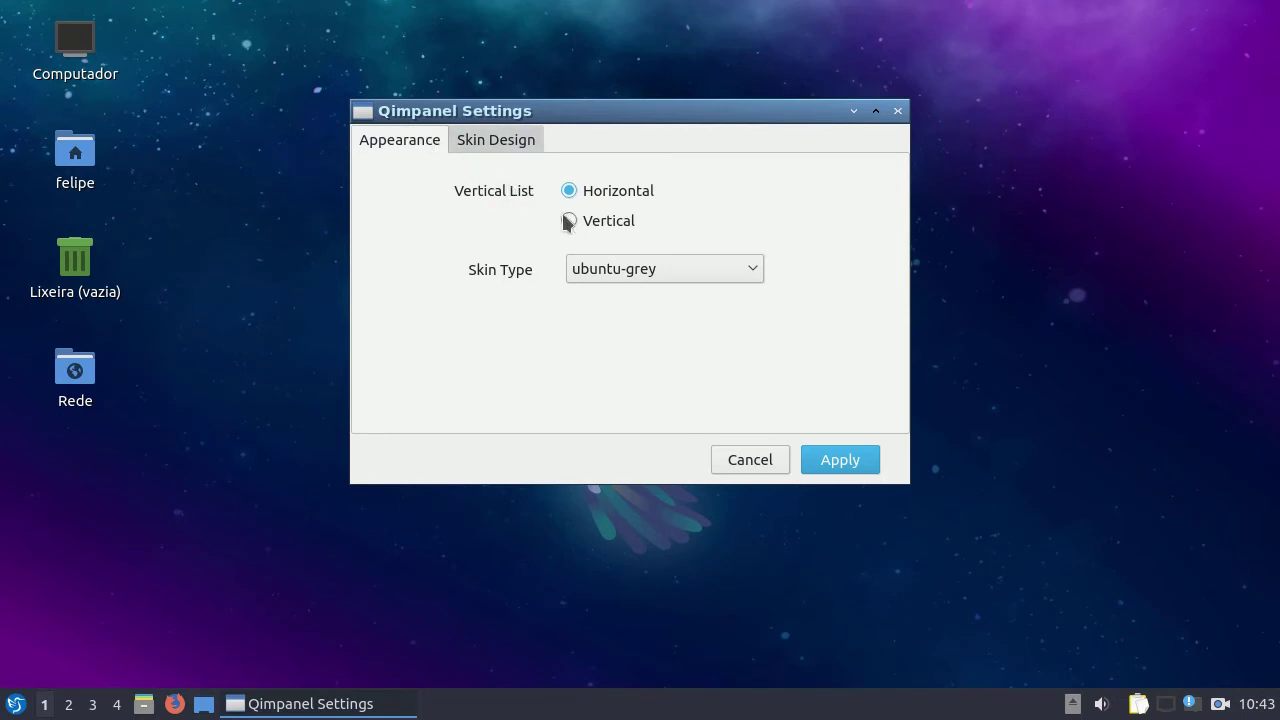
click(810, 452)
click(780, 459)
- Launch nobleNote with the suggested notes directory, and close it after viewing the default notebook
click(15, 704)
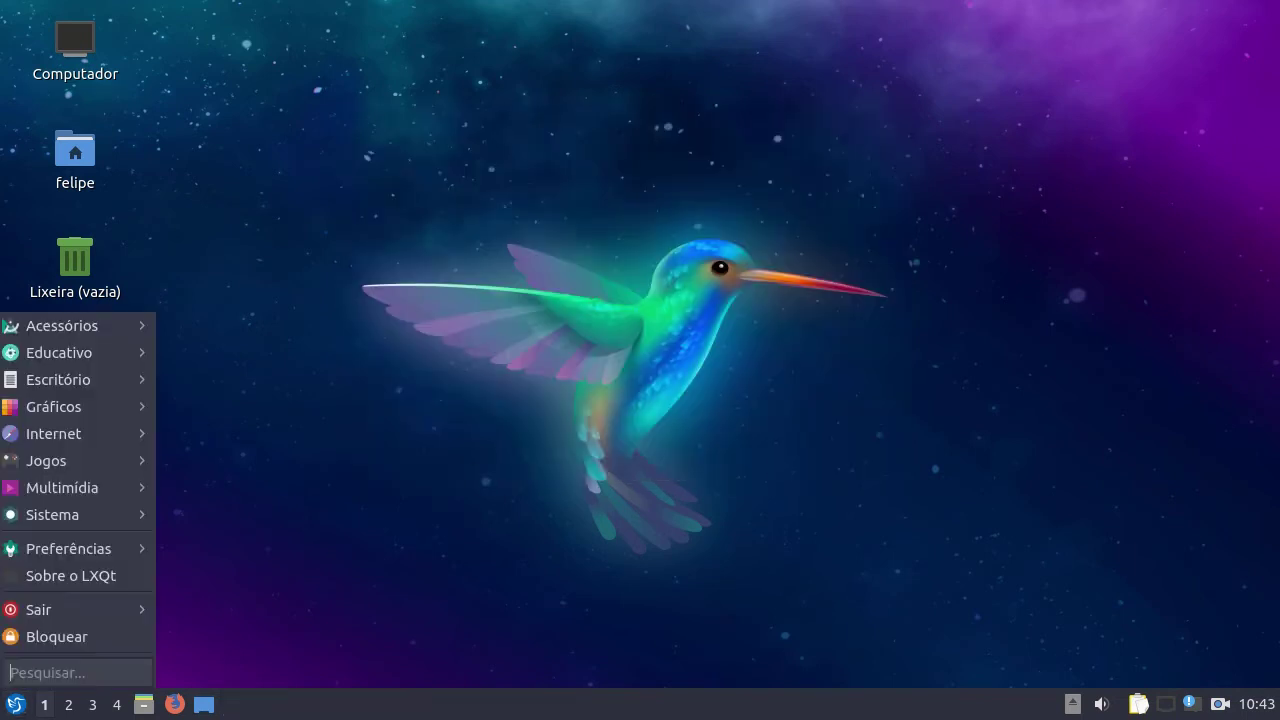
mouse_move(126, 337)
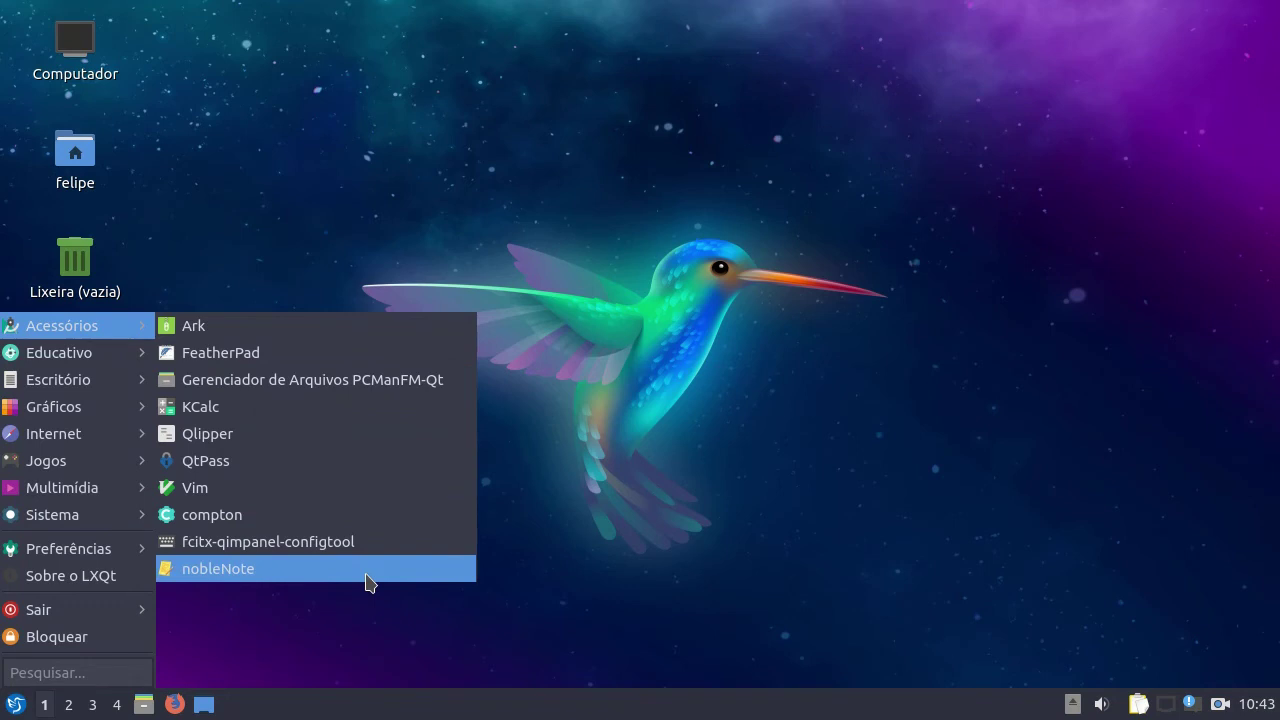
click(366, 583)
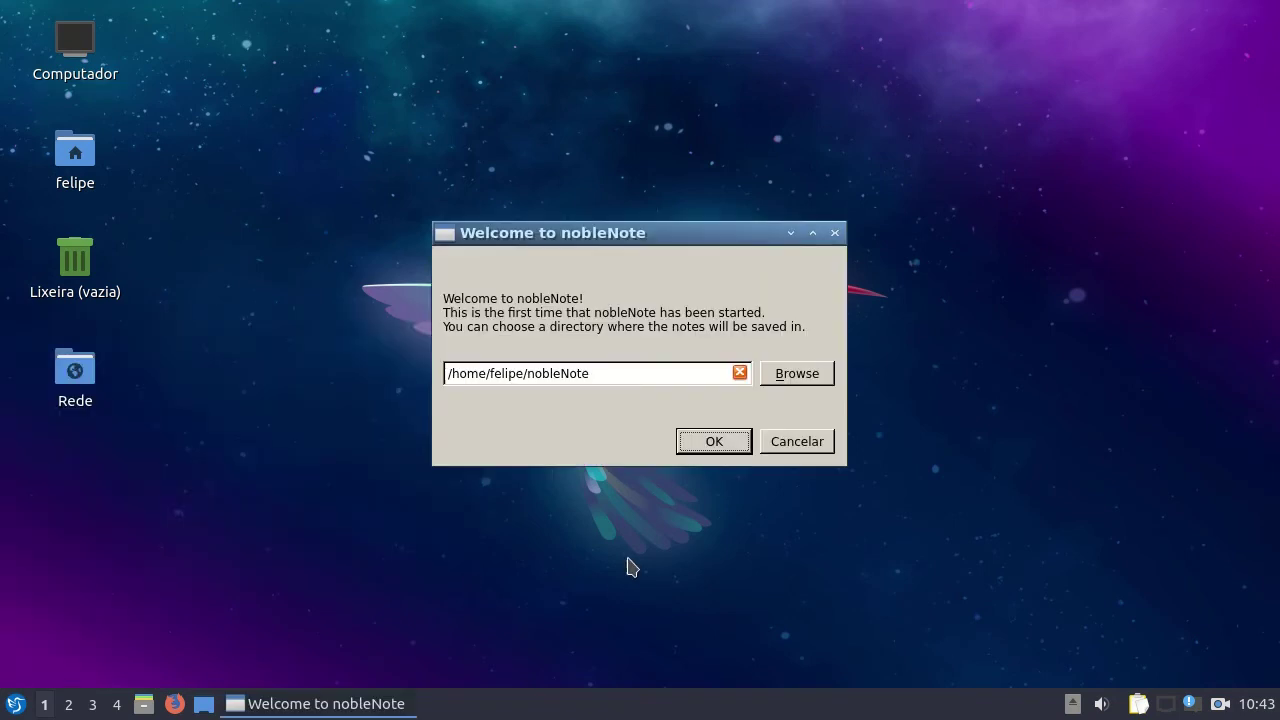
click(706, 443)
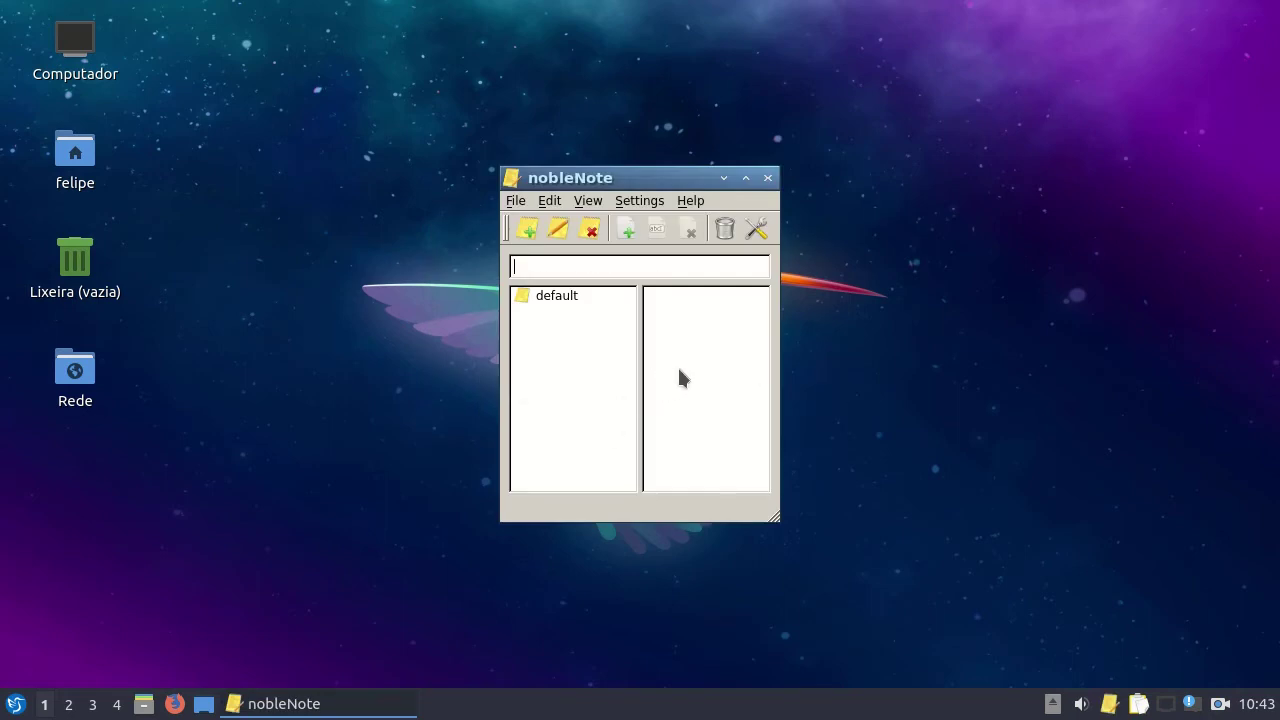
click(570, 298)
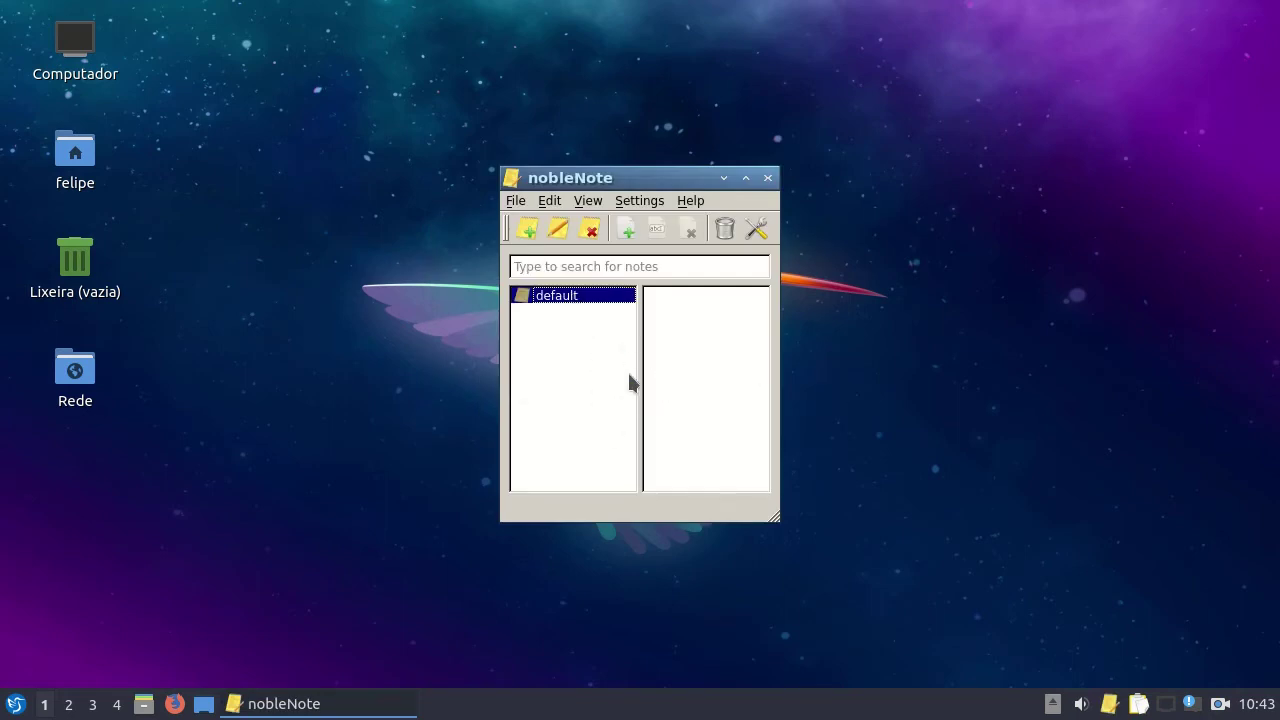
click(768, 178)
- Review the installed applications in the Office, Graphics, Internet, Games, Multimedia and System categories, and launch Discover
click(15, 703)
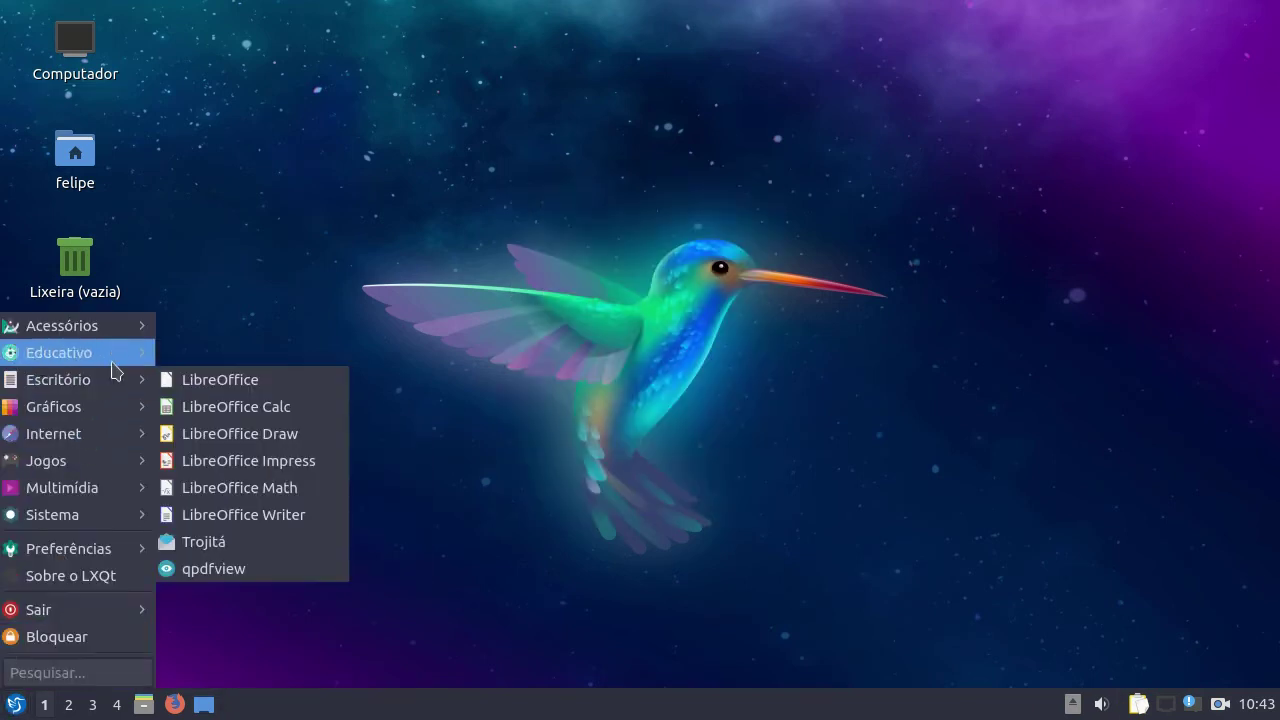
mouse_move(117, 366)
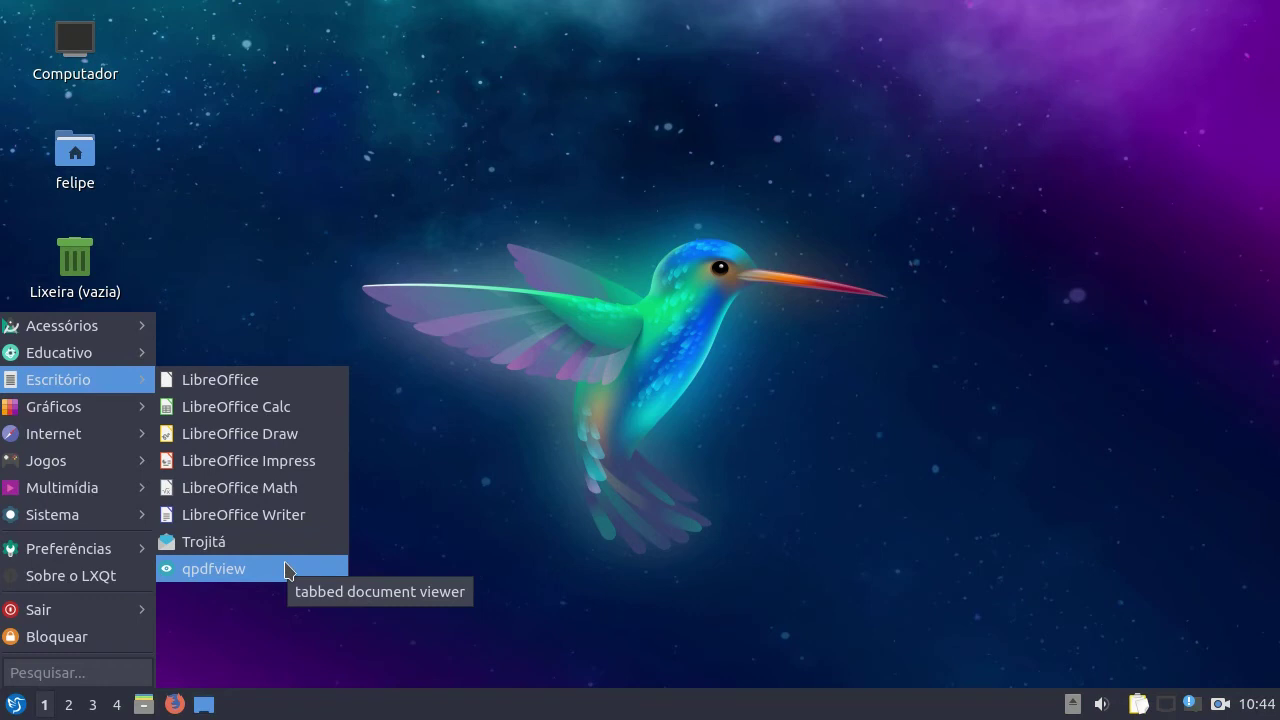
mouse_move(100, 406)
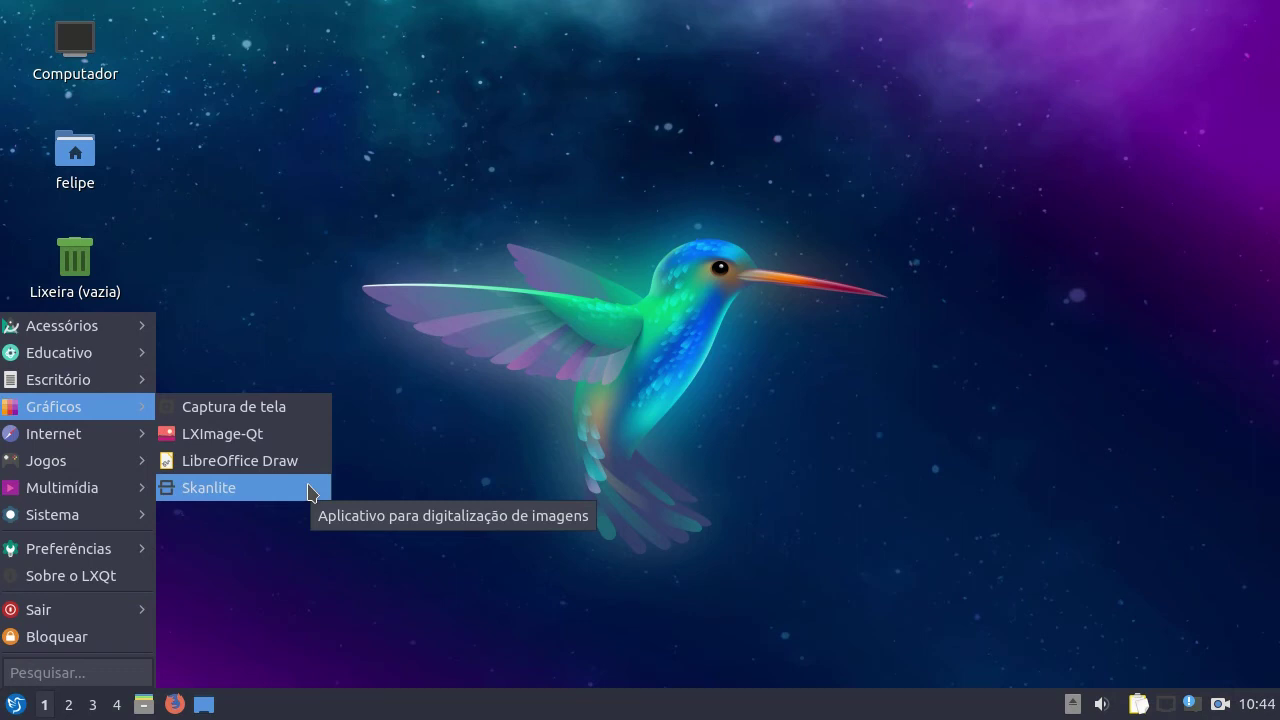
mouse_move(117, 444)
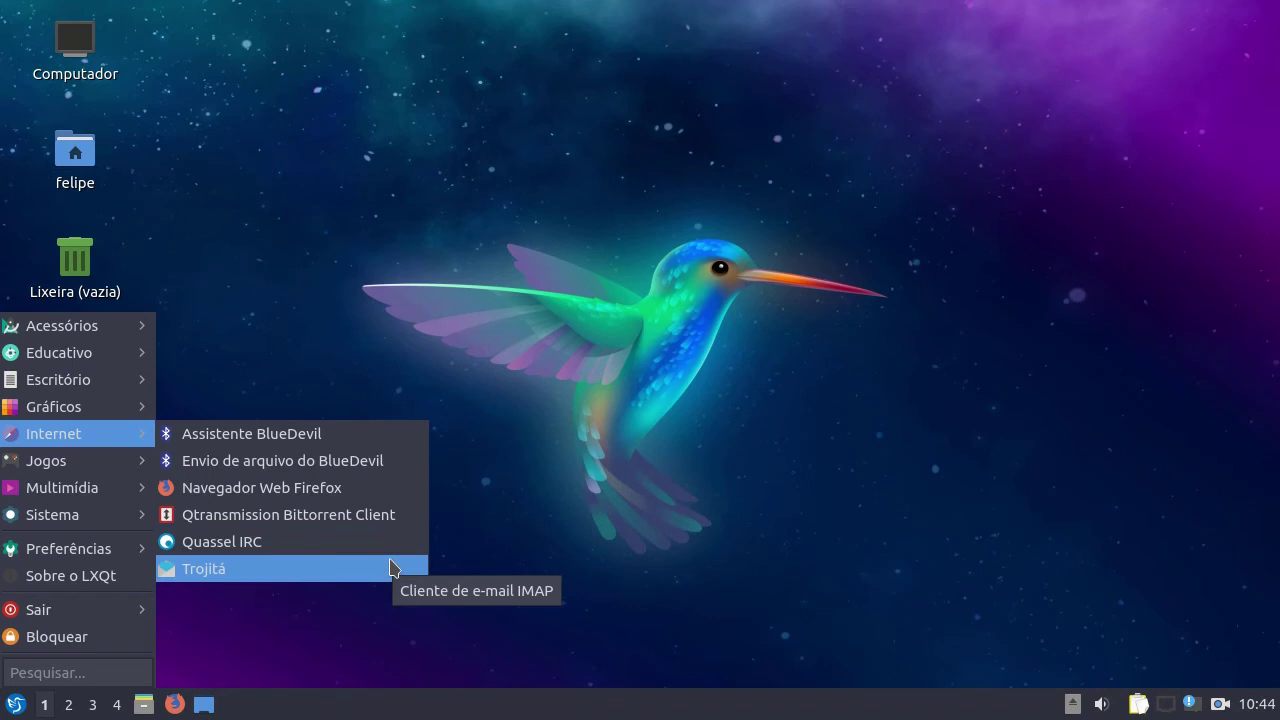
mouse_move(143, 475)
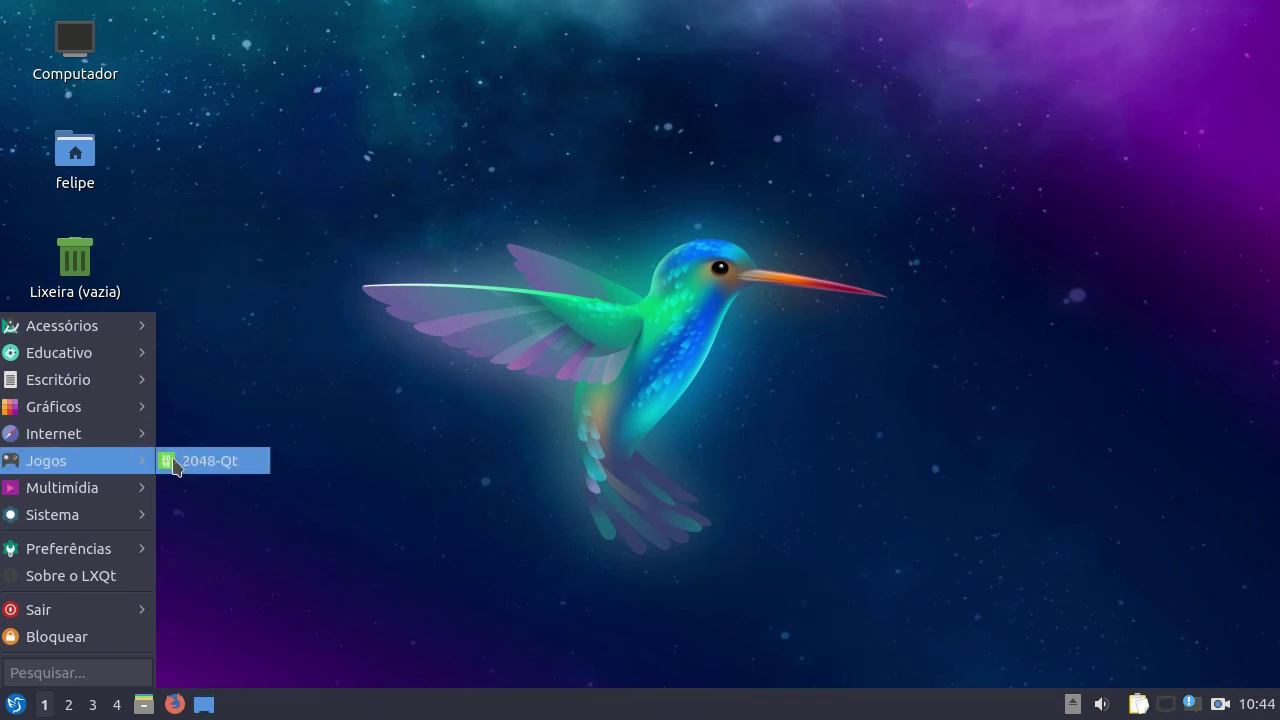
mouse_move(112, 500)
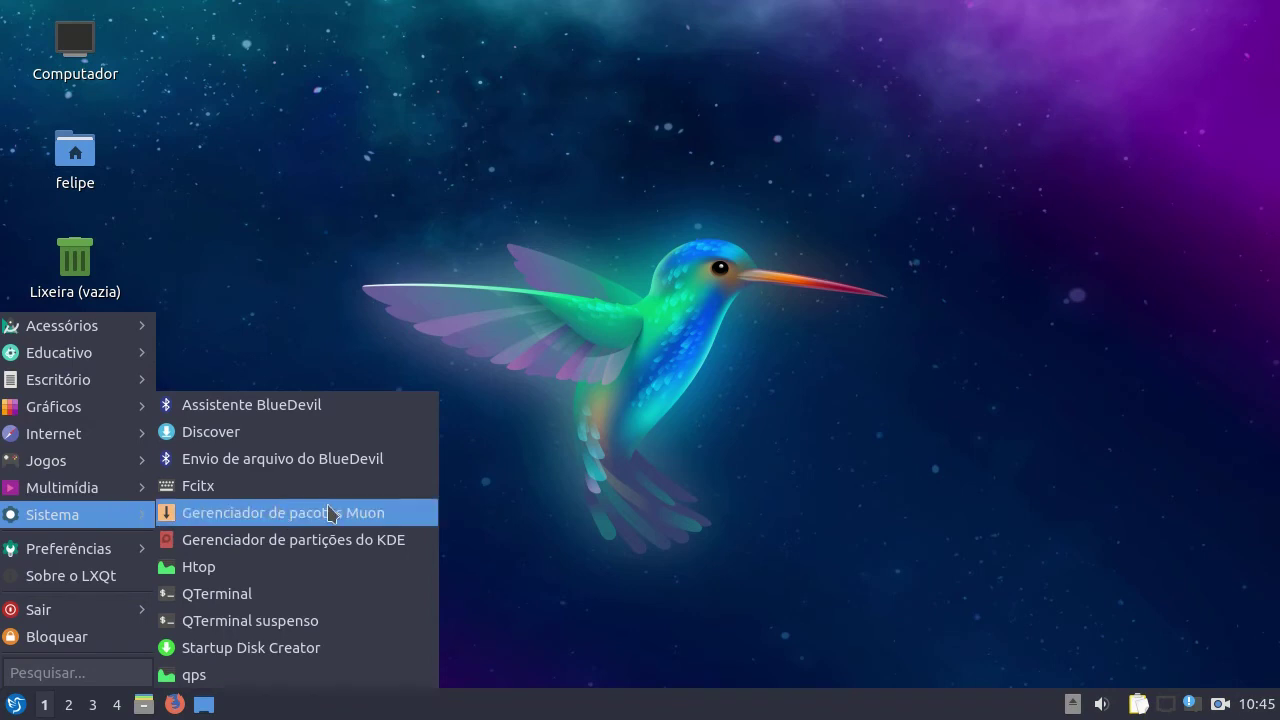
click(351, 434)
- Open the LXQt Configuration Center and enlarge its window so all LXQt and system settings fit
key(super)
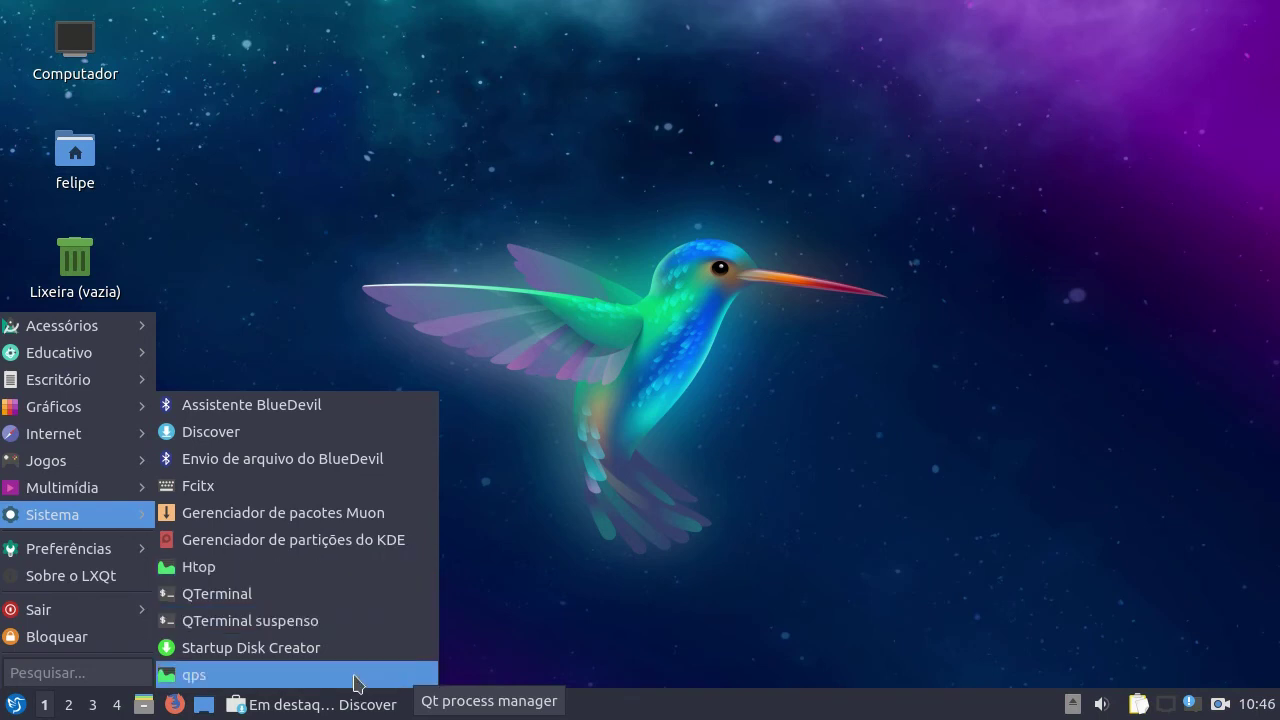
mouse_move(114, 546)
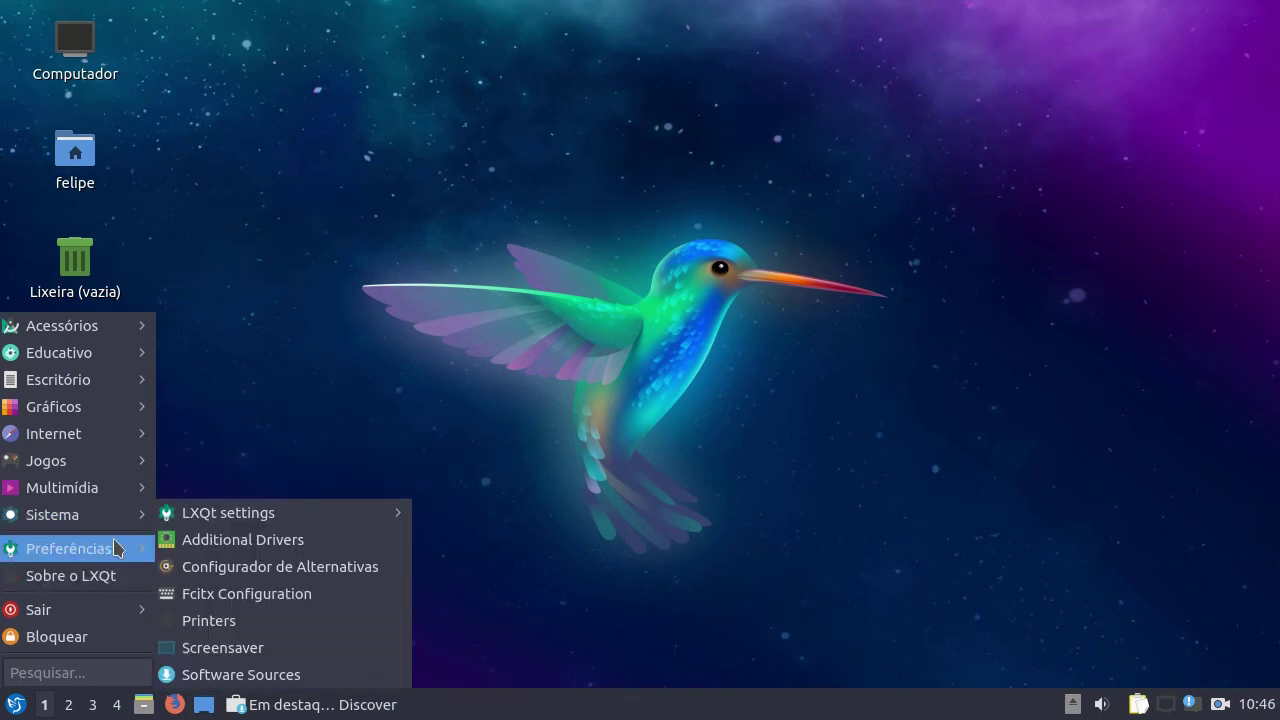
mouse_move(273, 530)
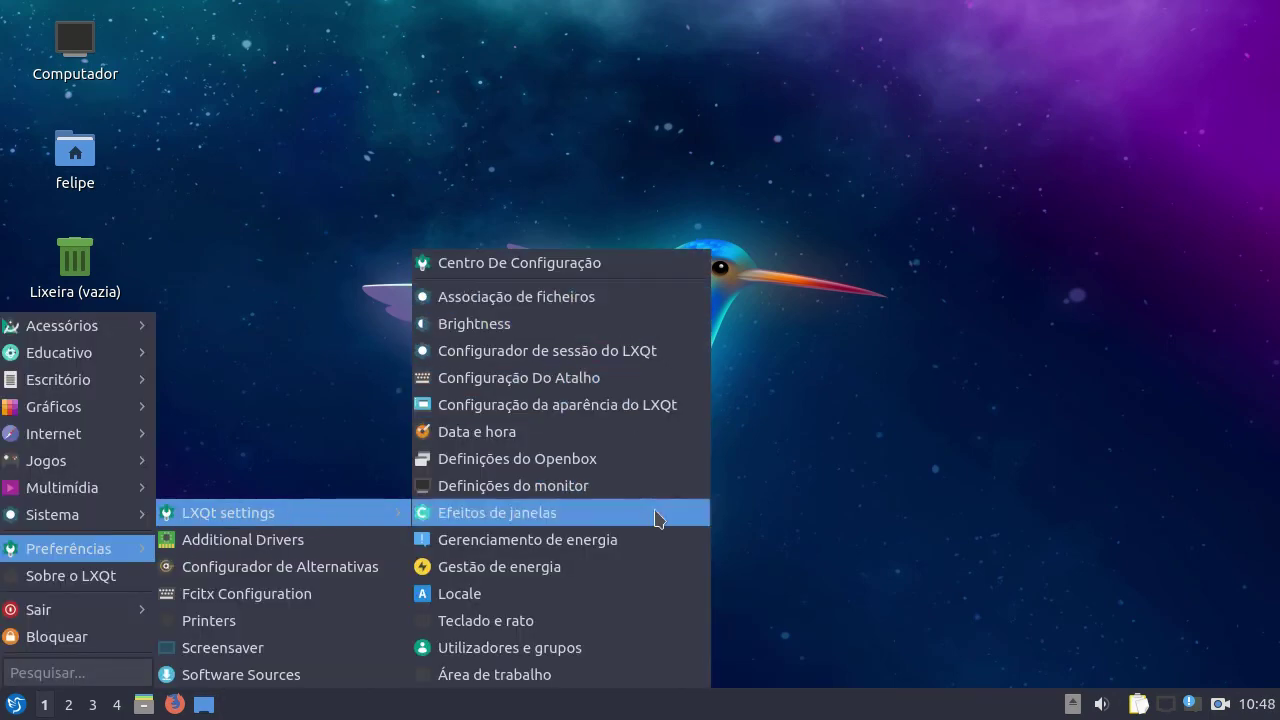
click(565, 265)
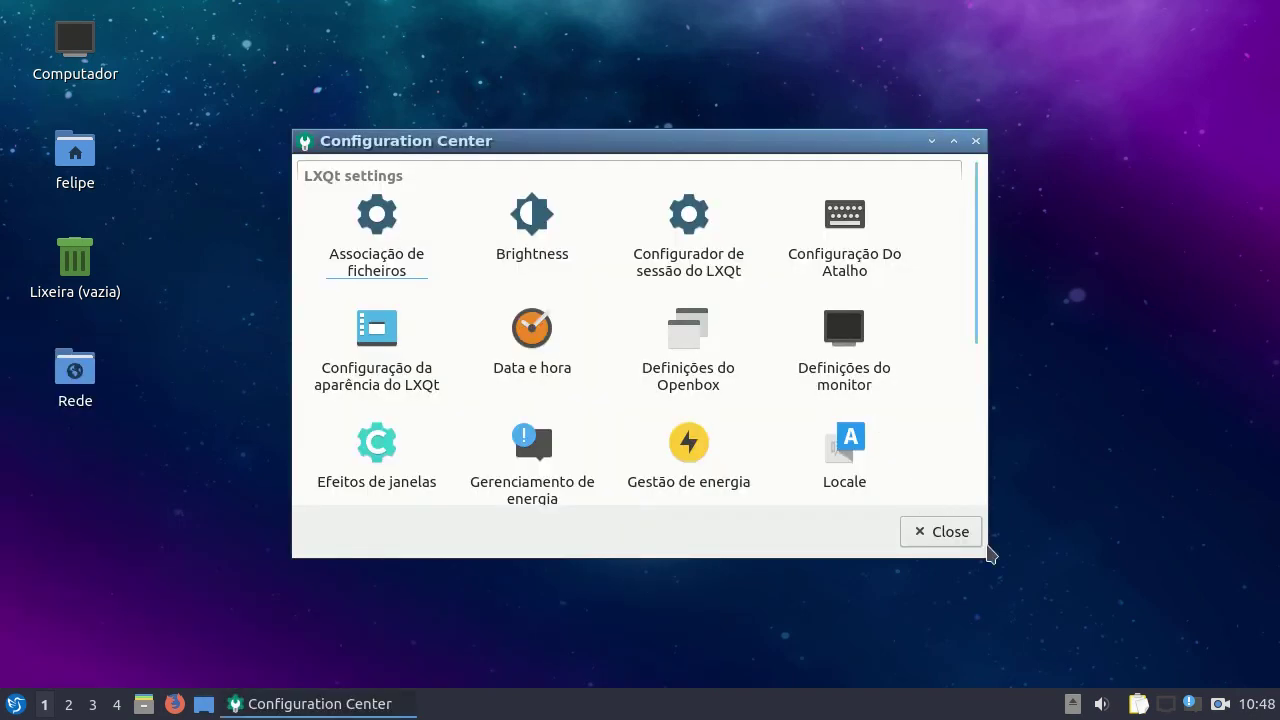
drag(865, 148, 692, 62)
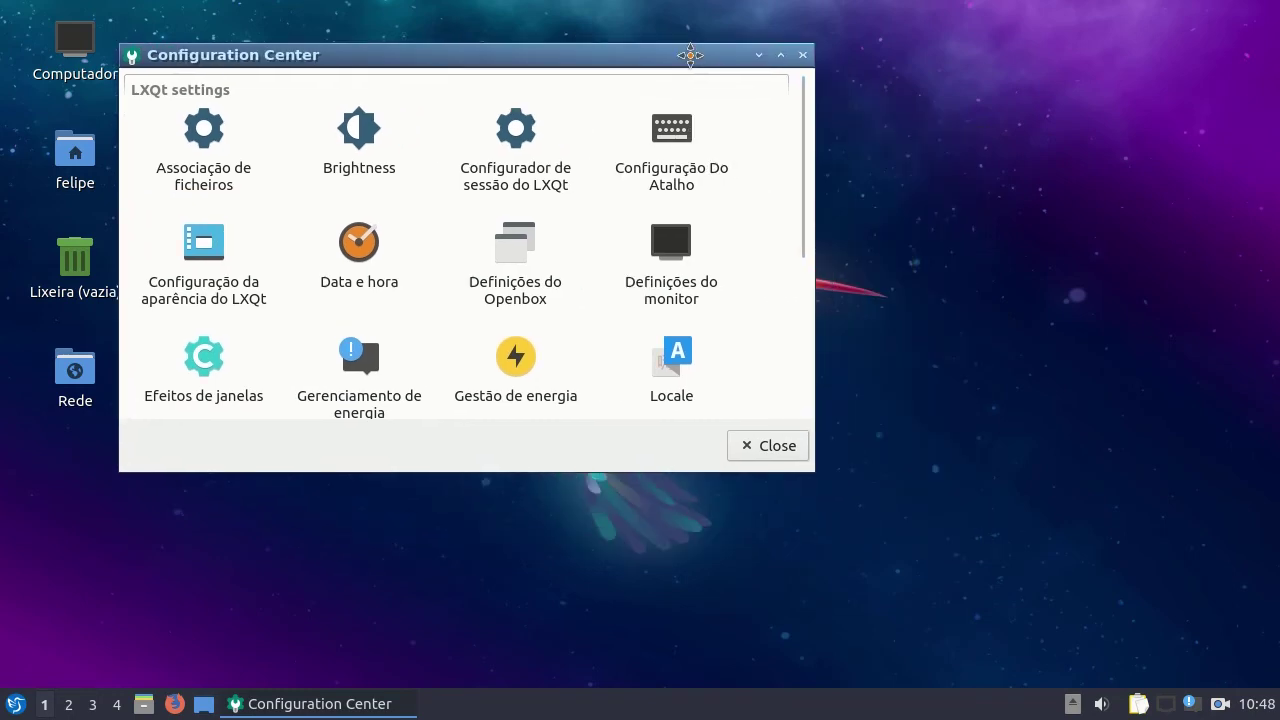
drag(803, 465, 1170, 670)
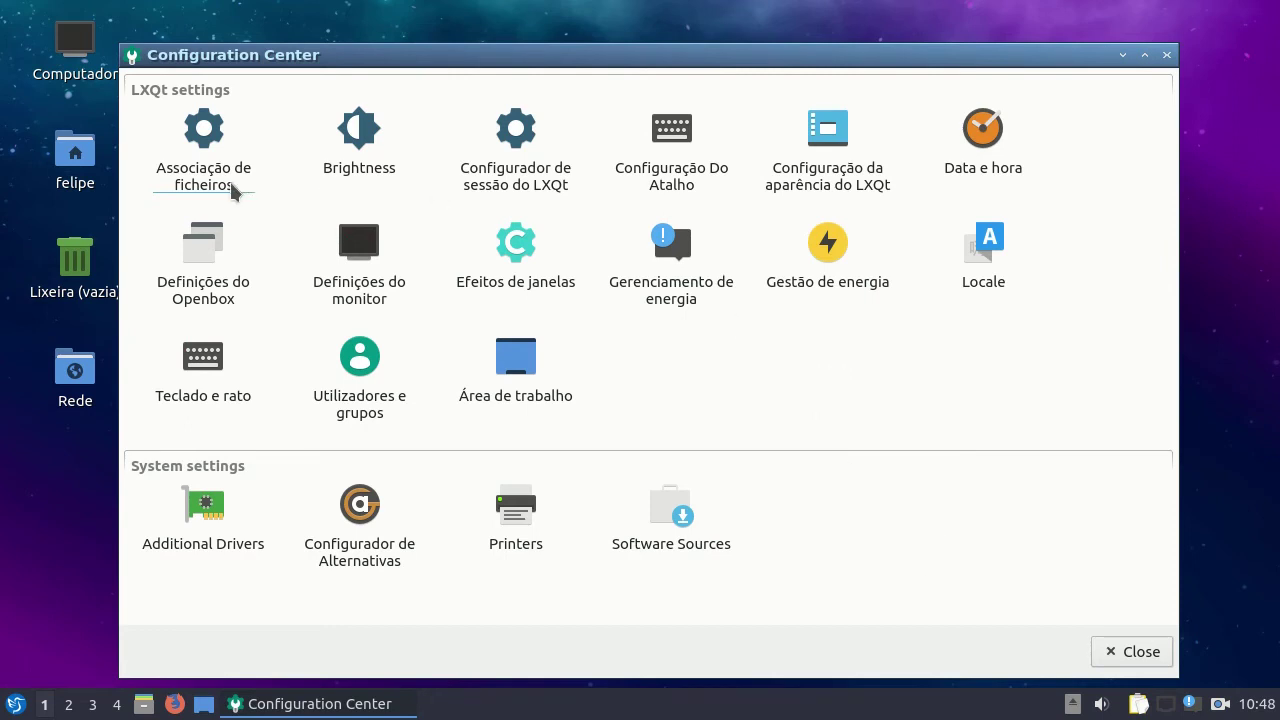
- Open the file association settings, look up the default application for the audio type mpeg, and close the window
click(219, 153)
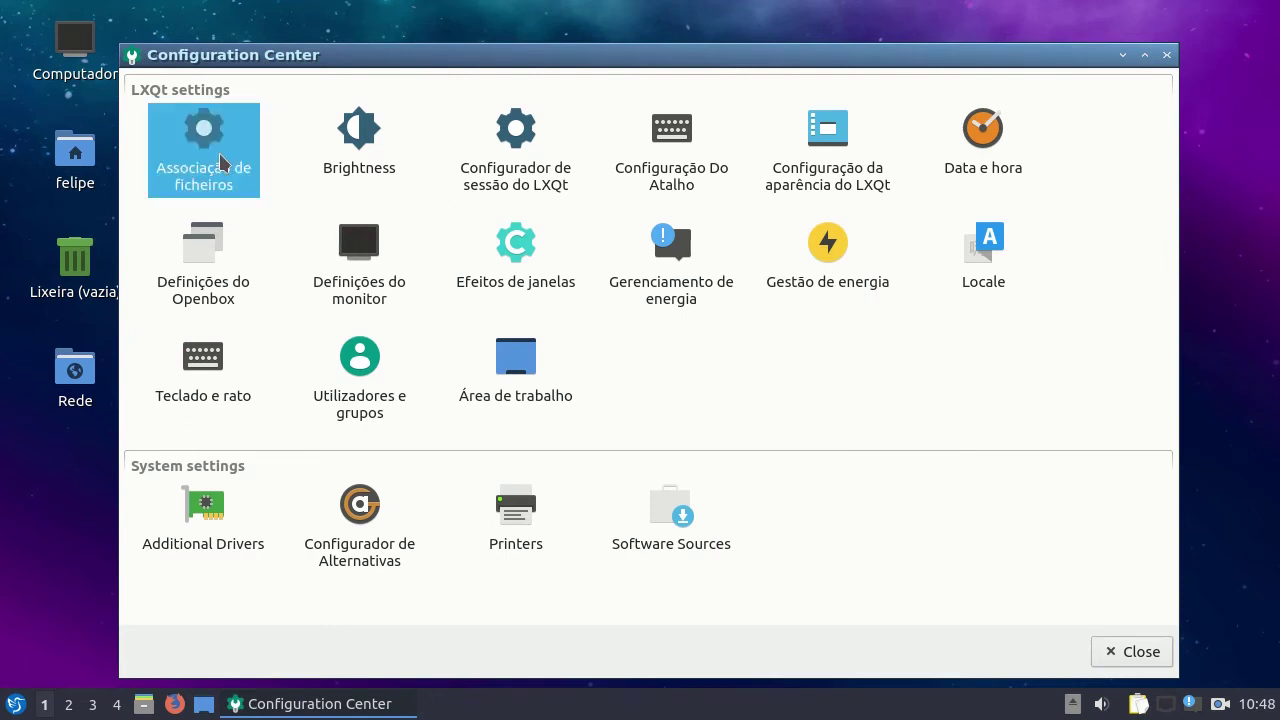
double_click(220, 155)
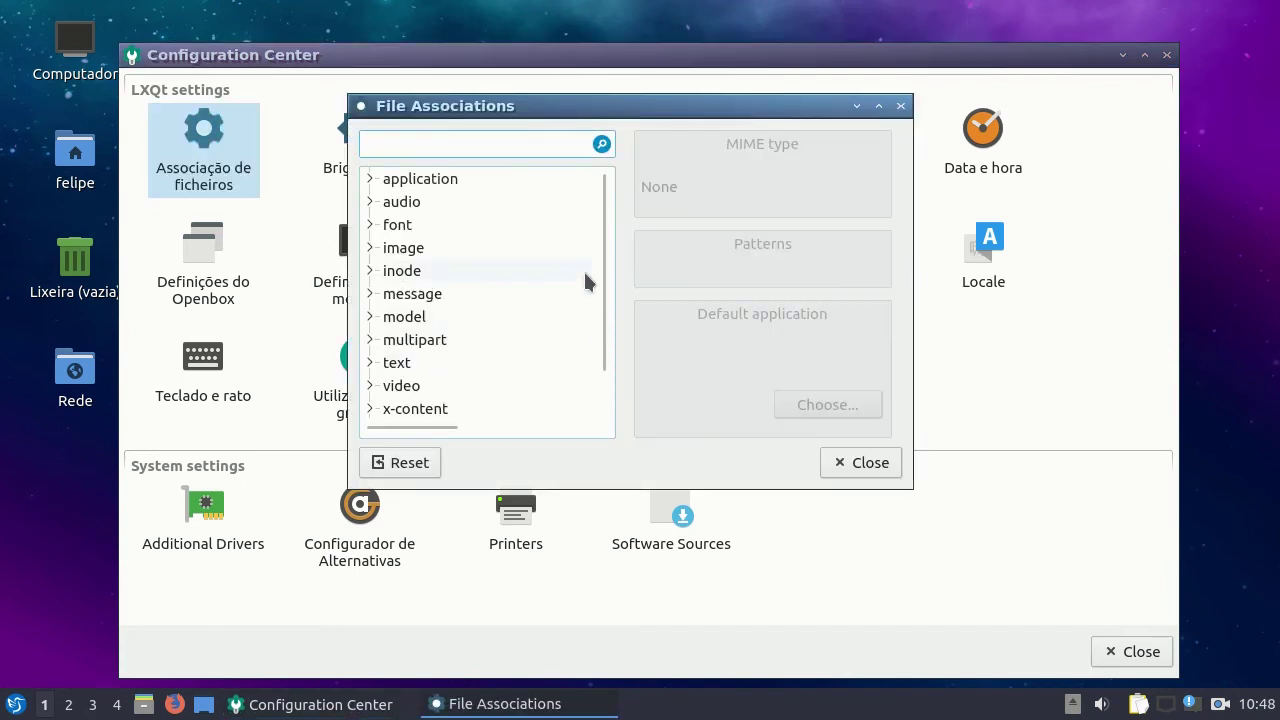
click(370, 202)
scroll(470, 362, down, 6)
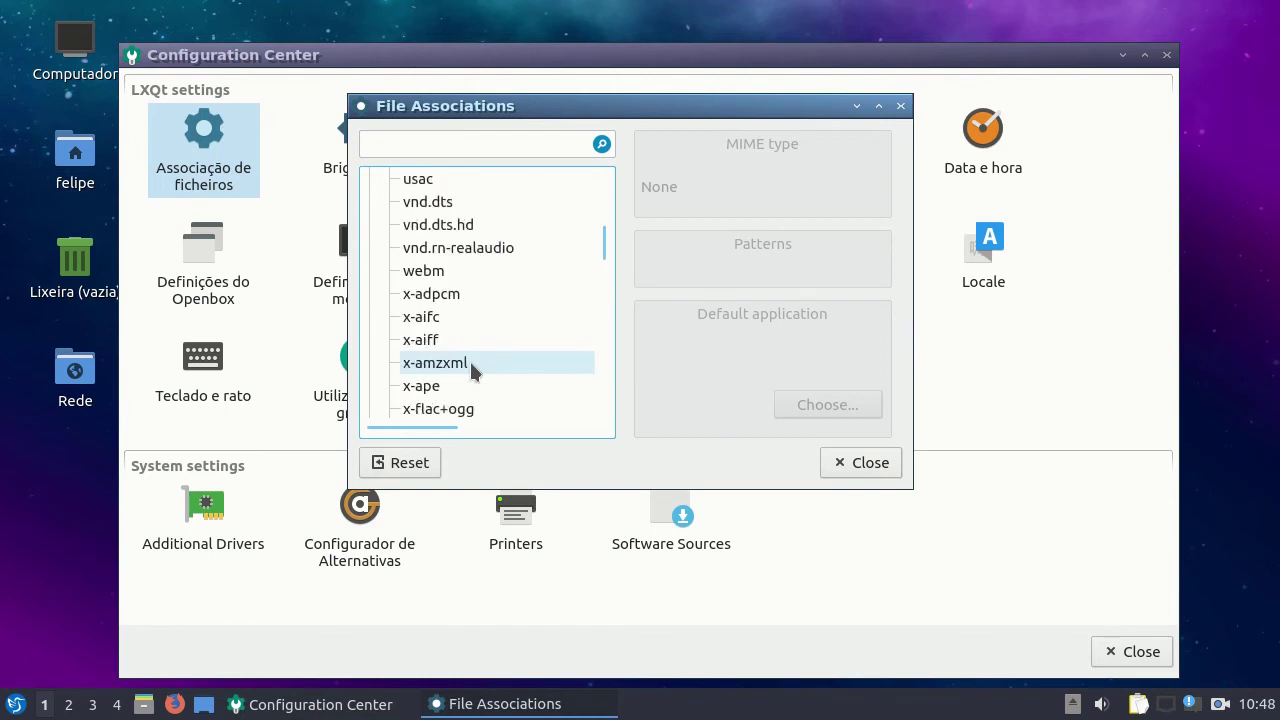
scroll(471, 368, up, 5)
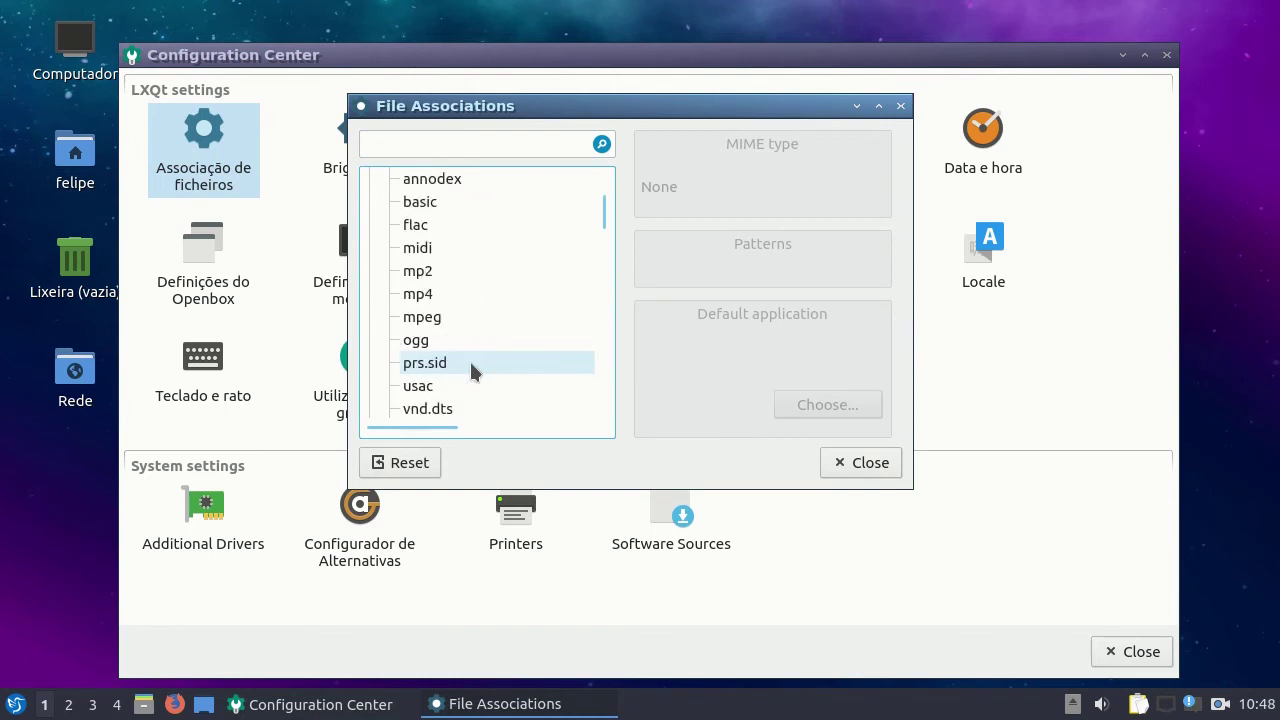
click(450, 318)
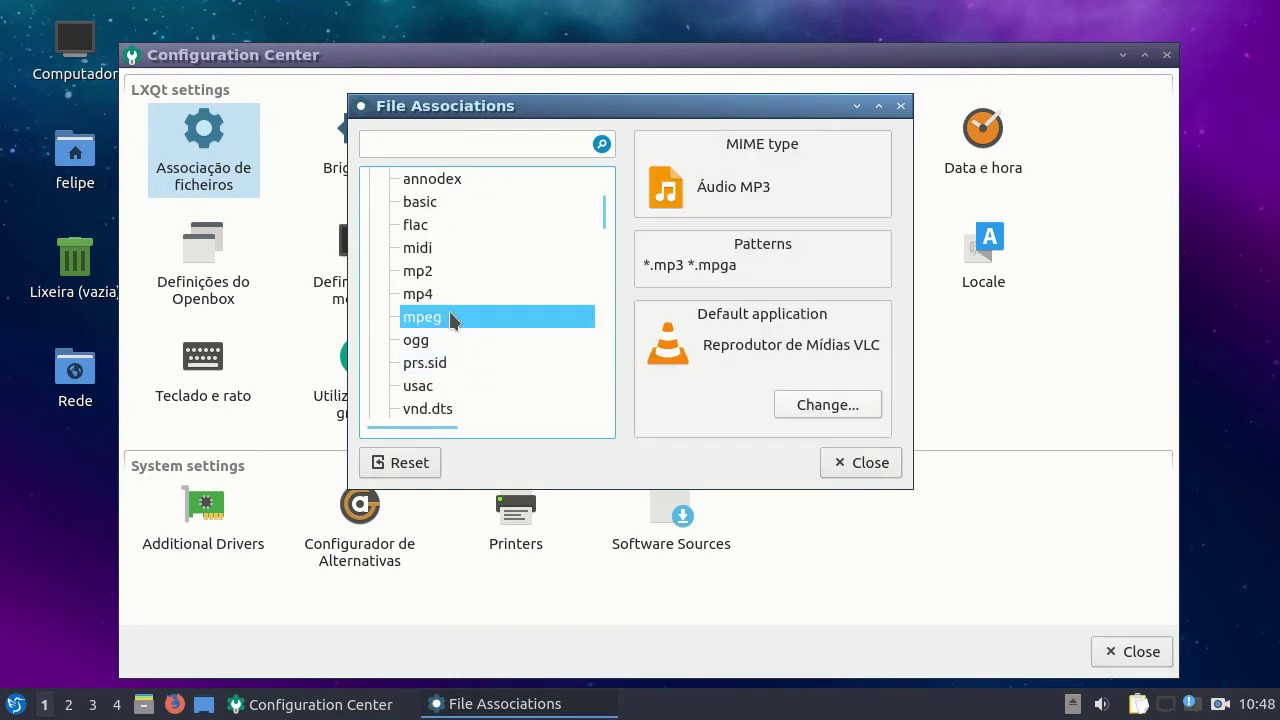
scroll(451, 320, up, 1)
scroll(451, 320, down, 1)
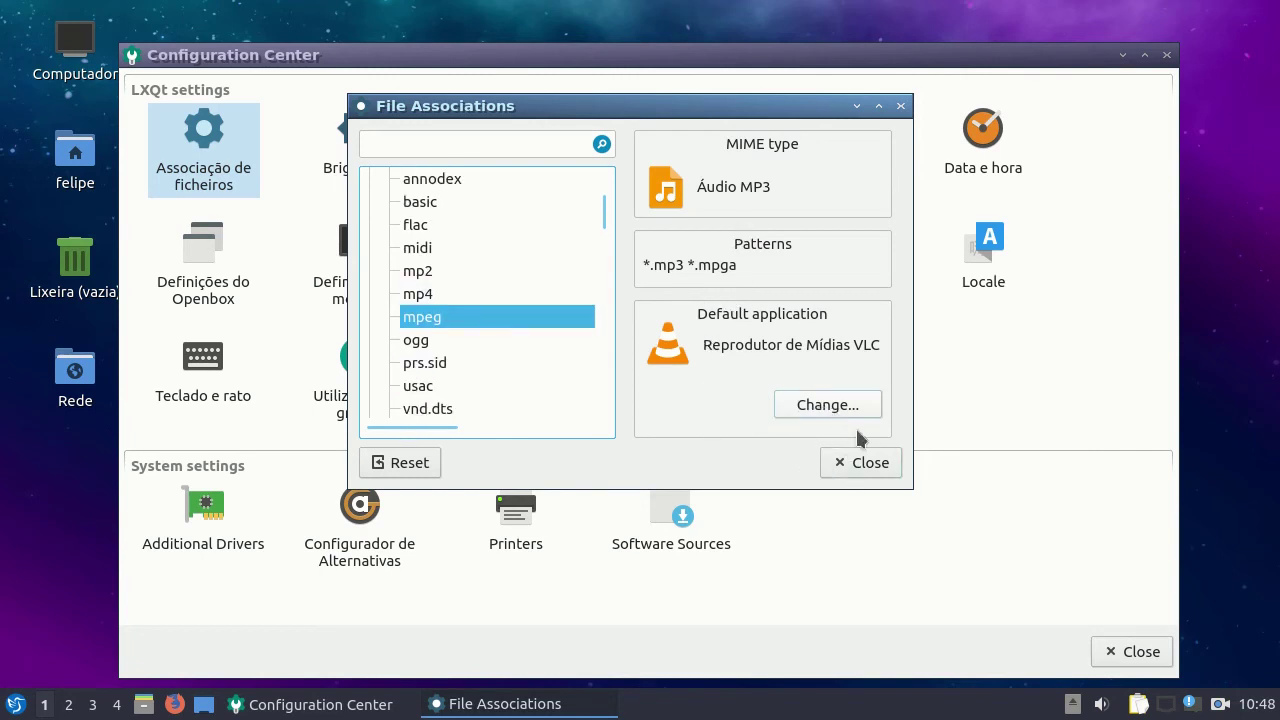
click(880, 468)
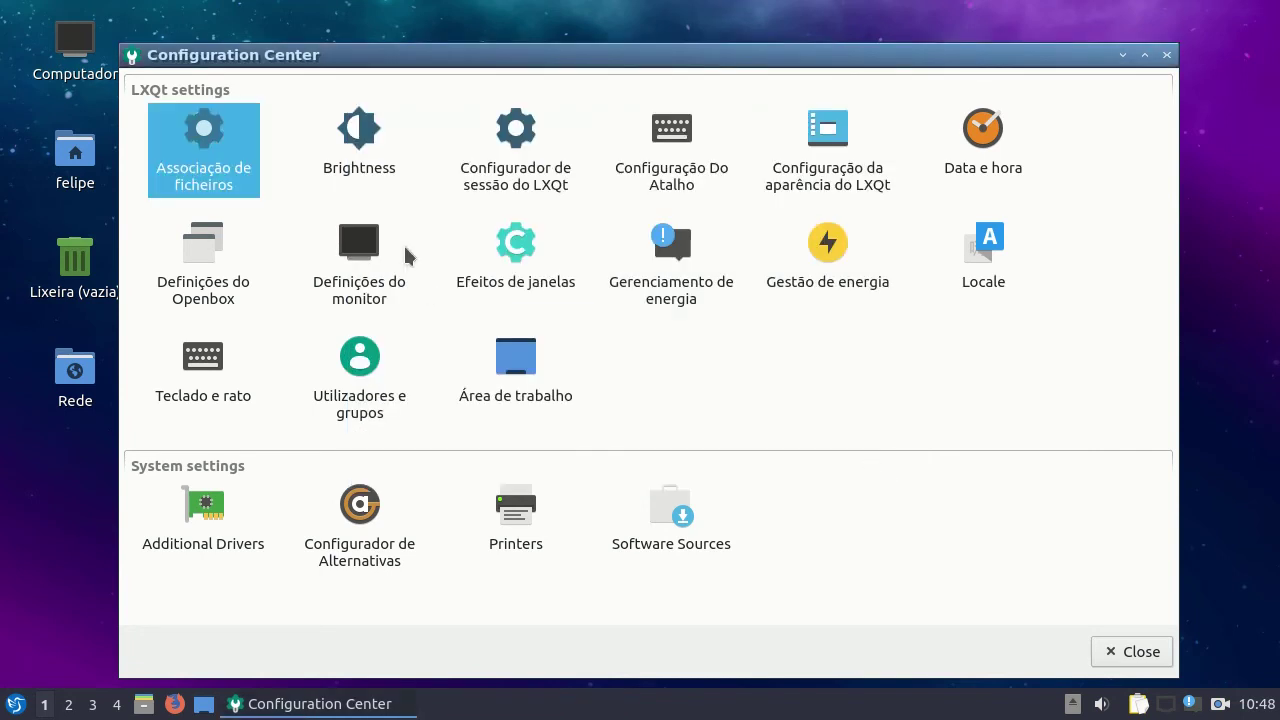
- Open the LXQt session settings, review the pages from basic settings through user directories to advanced environment variables, and close them
click(512, 193)
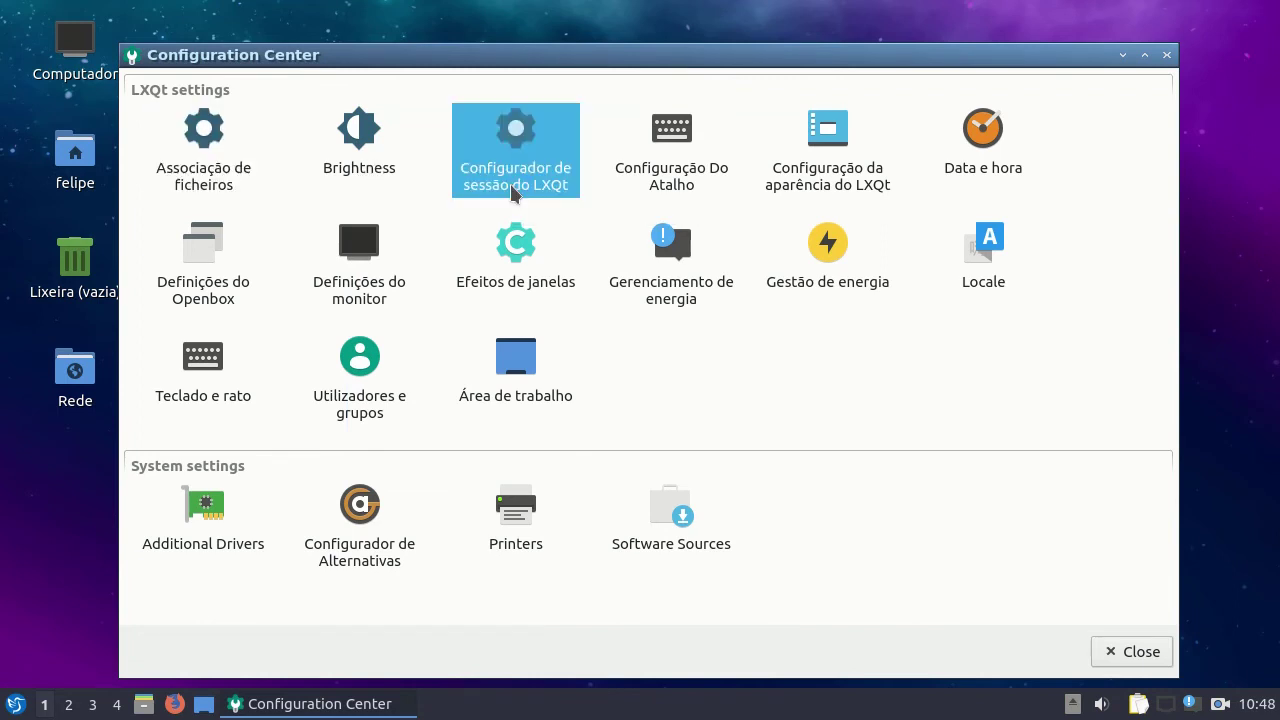
double_click(510, 184)
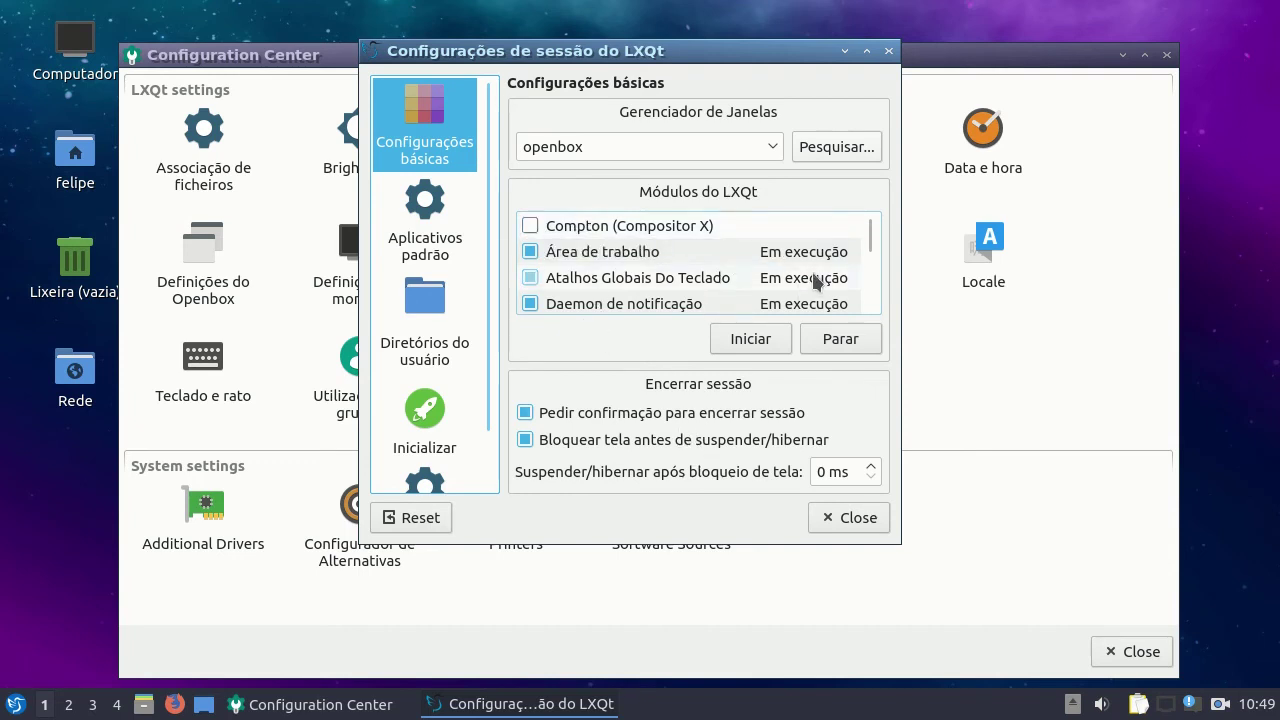
scroll(815, 284, down, 3)
scroll(815, 288, up, 3)
click(462, 252)
click(453, 316)
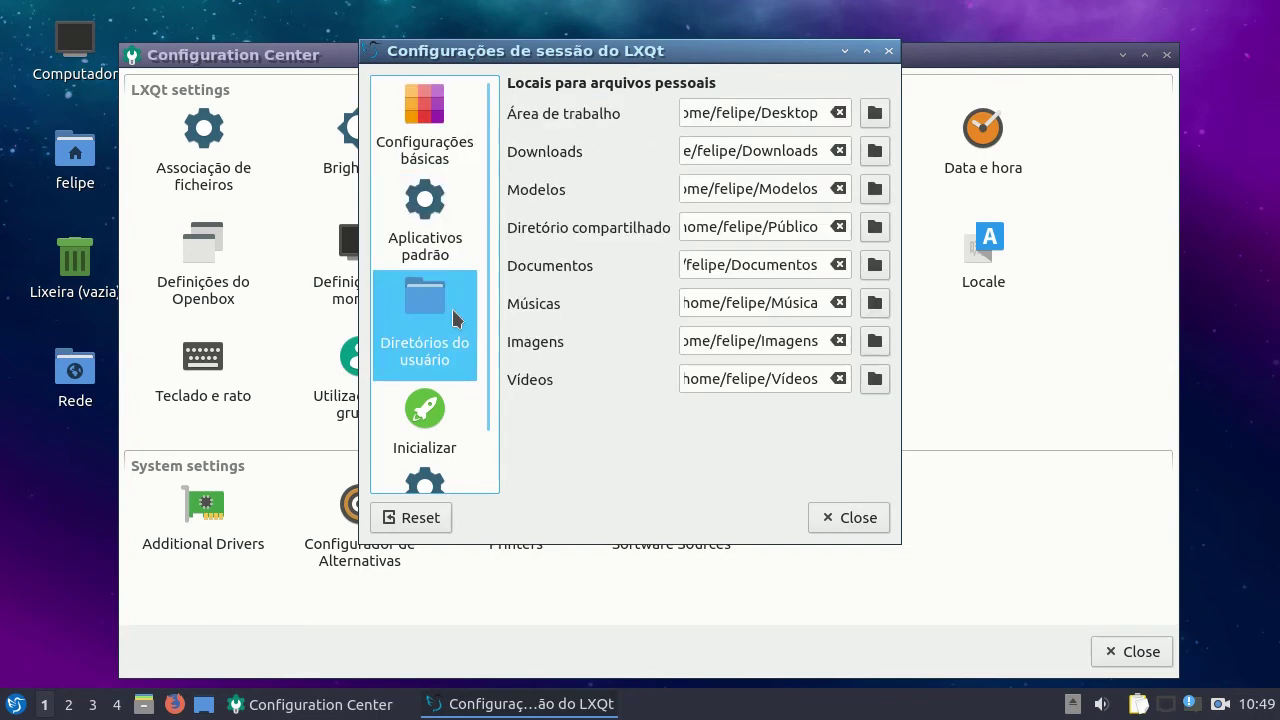
click(457, 433)
scroll(440, 428, down, 2)
click(455, 423)
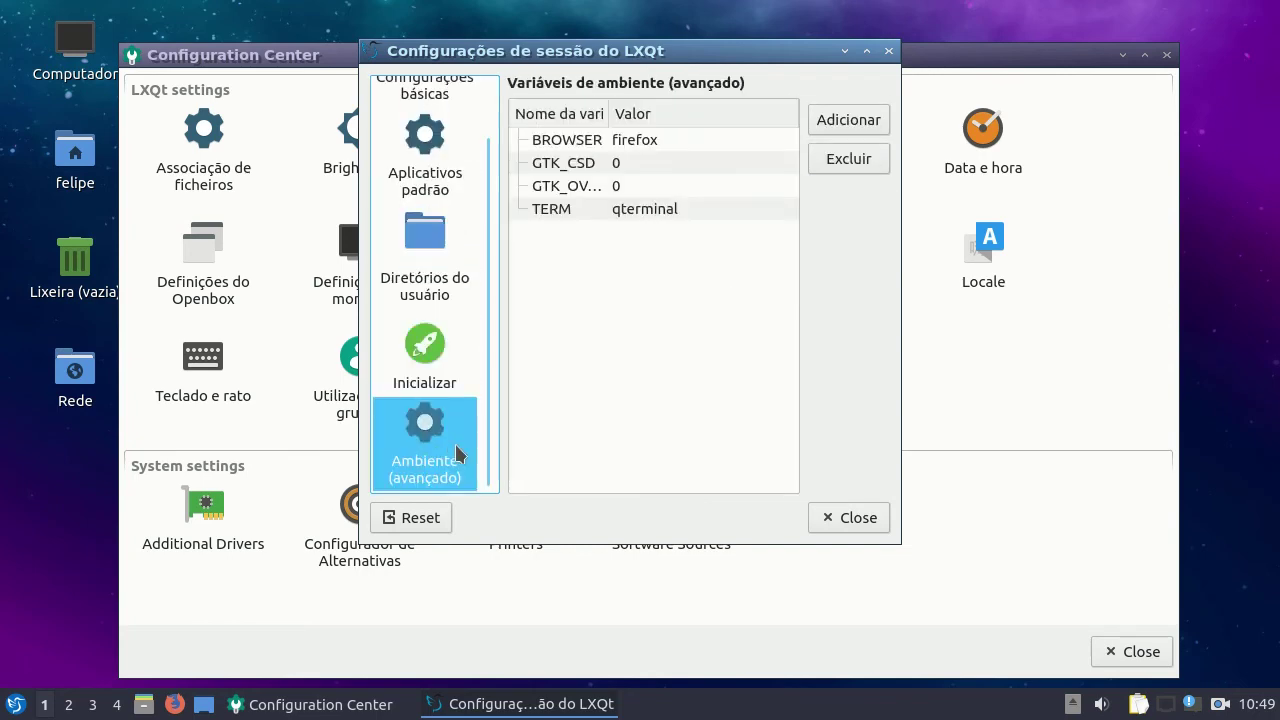
click(851, 517)
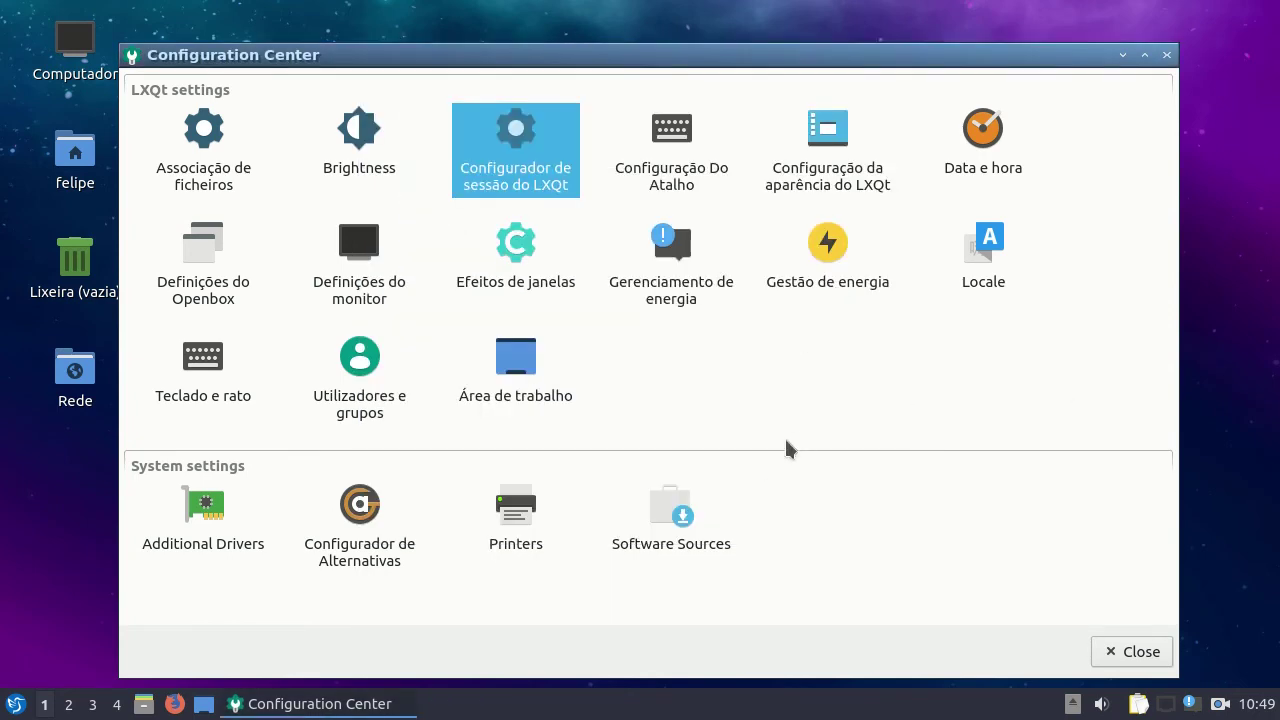
- Open the global keyboard shortcut settings, look through the list of assigned shortcuts, and close the window
click(664, 149)
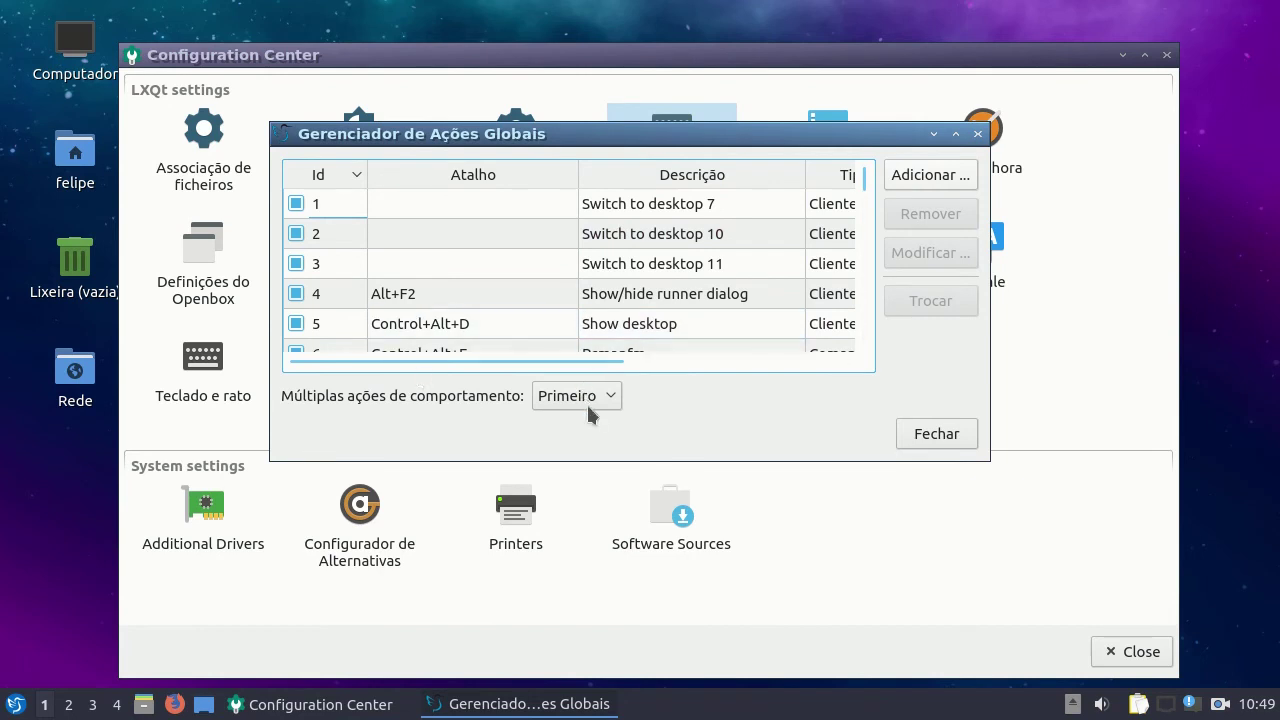
scroll(706, 286, down, 3)
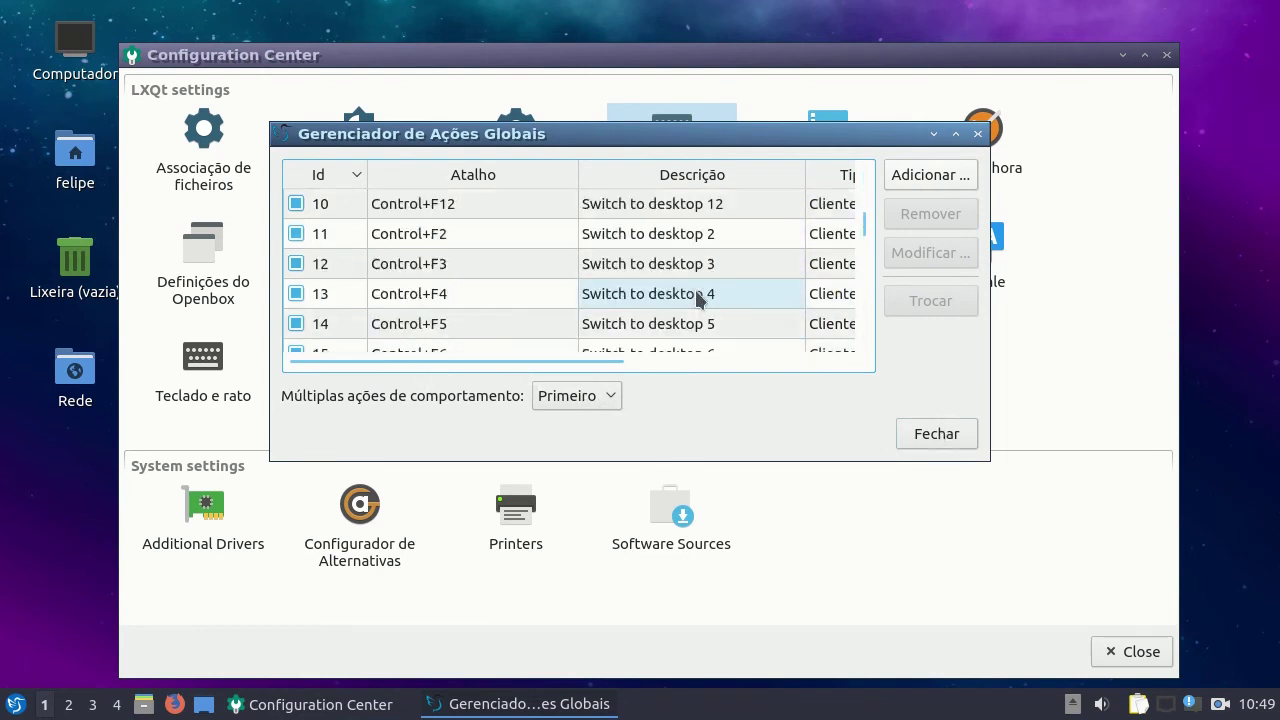
scroll(700, 294, up, 3)
click(940, 433)
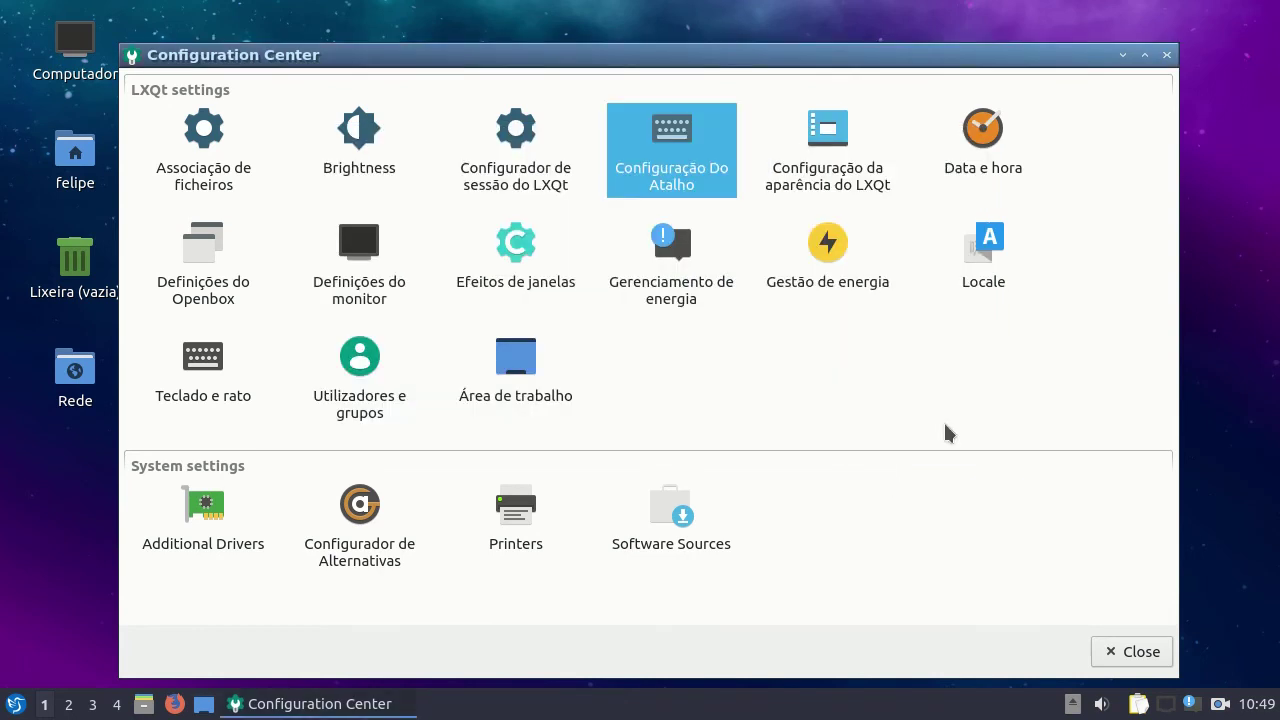
- Open the LXQt appearance settings, review the widget style, icon theme, LXQt theme, font and cursor pages, and close them
click(856, 176)
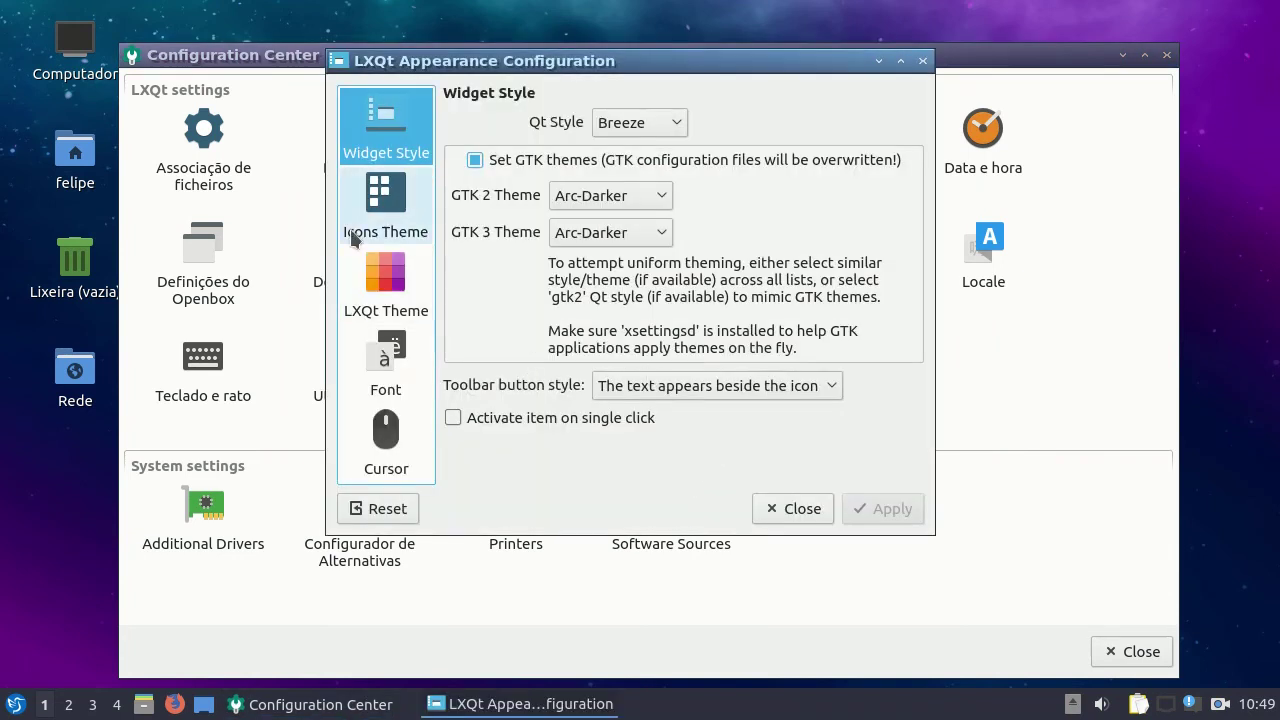
click(659, 122)
click(659, 122)
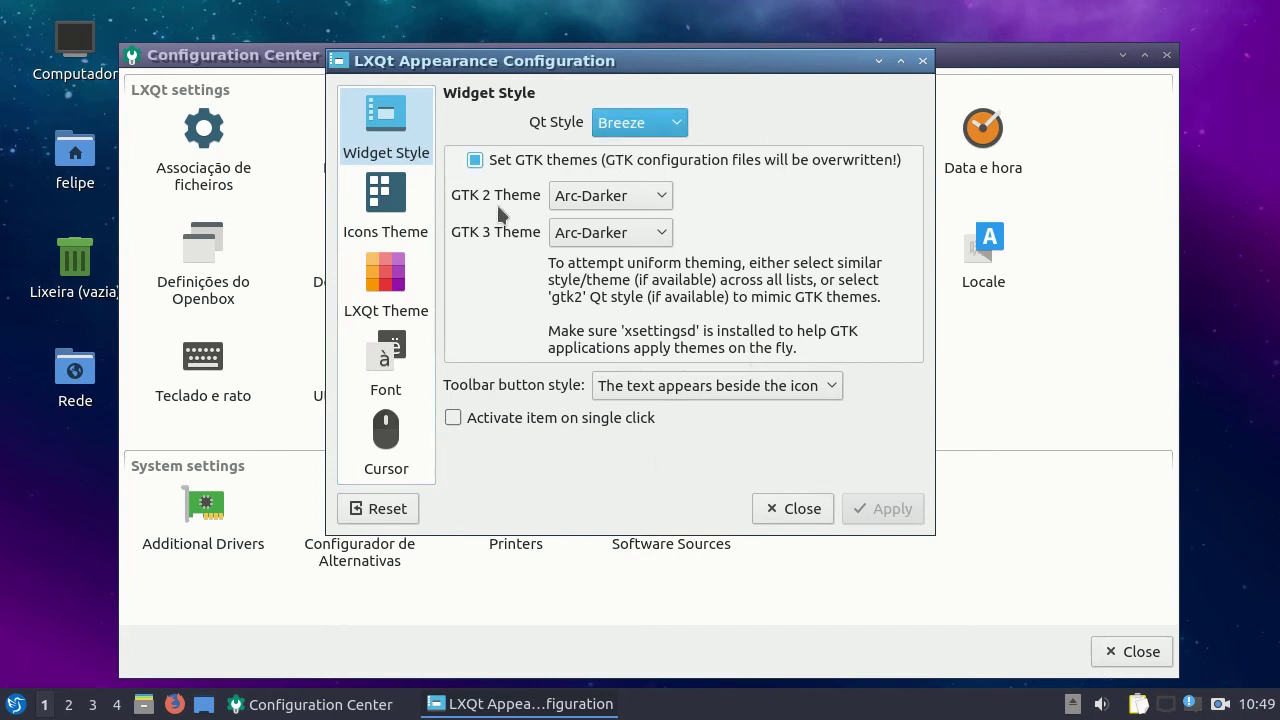
click(416, 233)
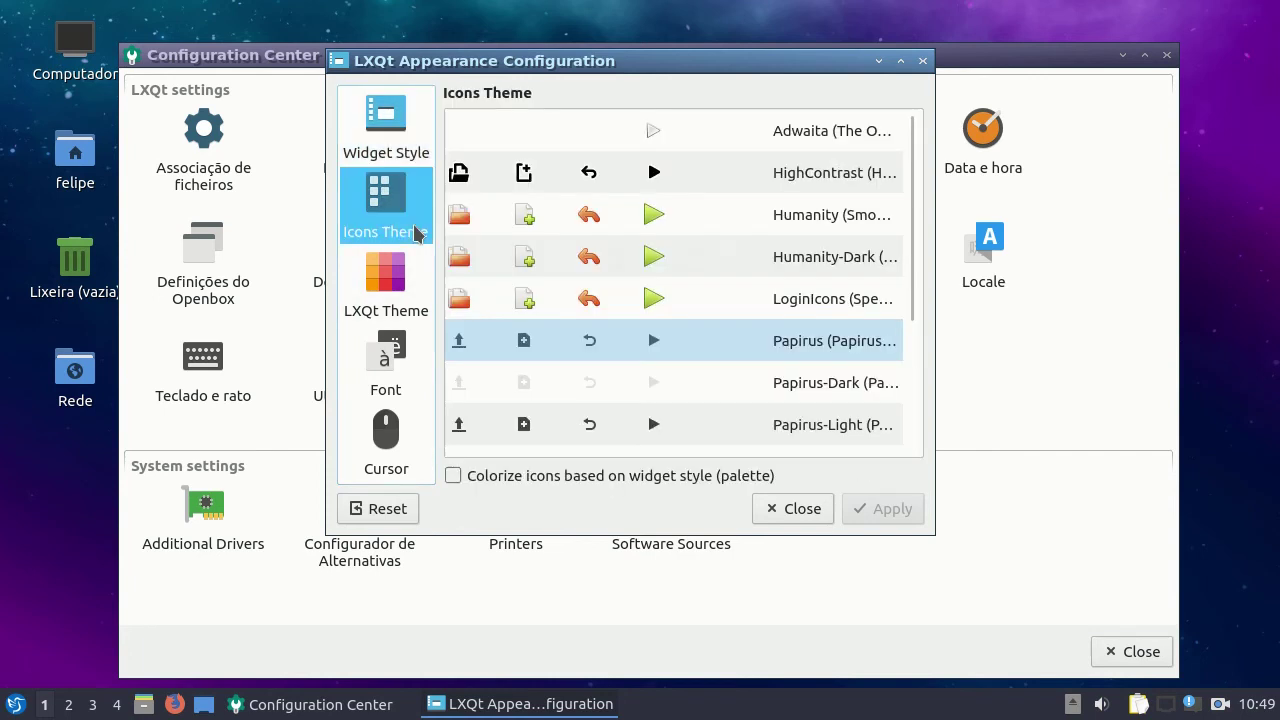
click(405, 345)
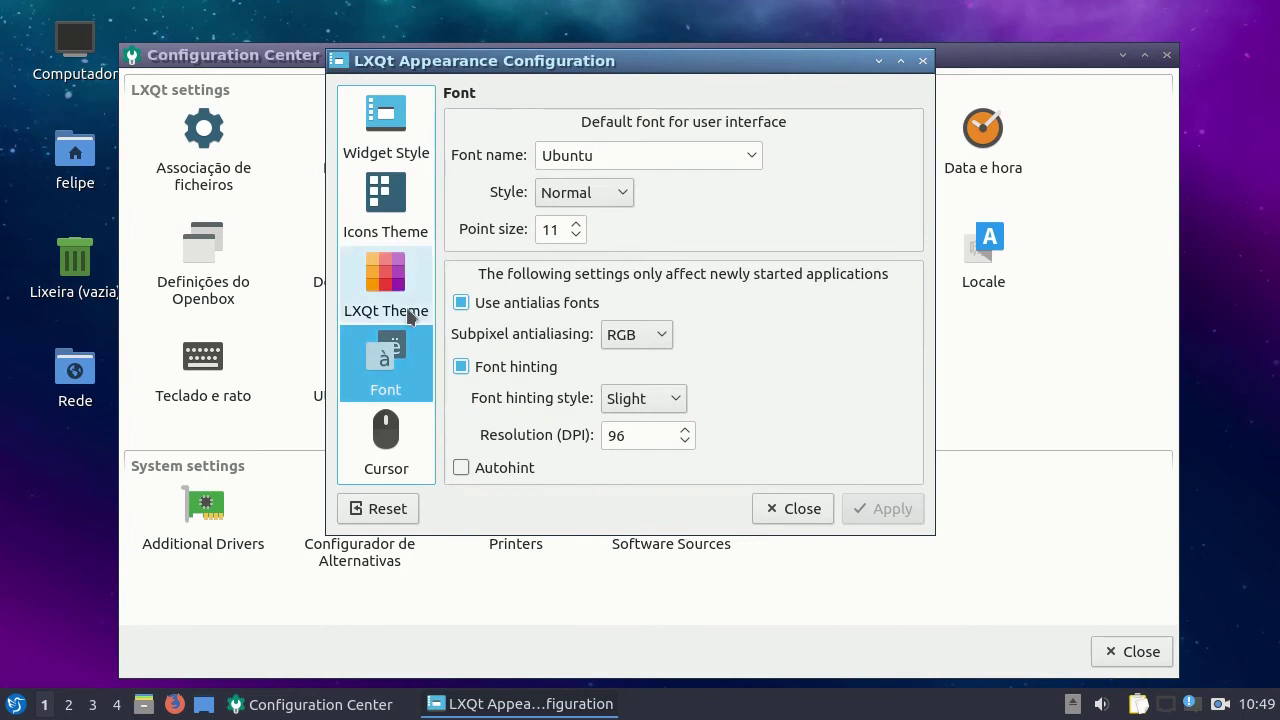
click(406, 312)
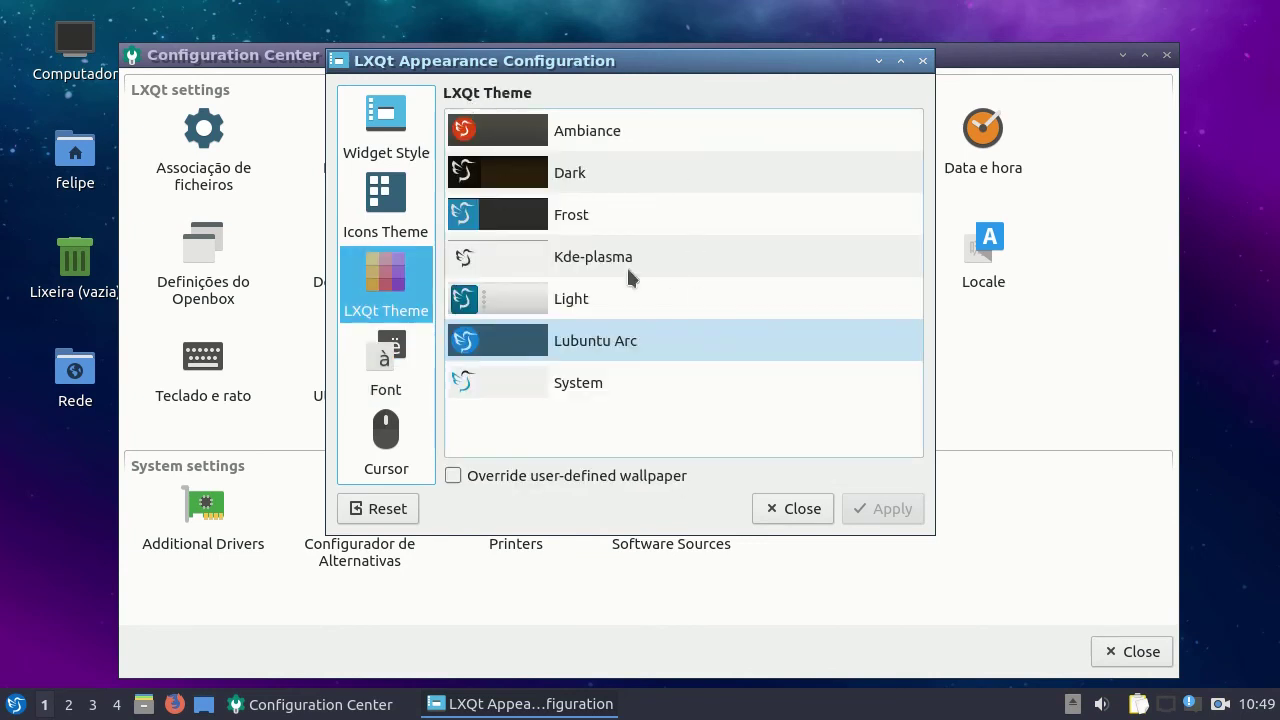
click(371, 367)
click(385, 440)
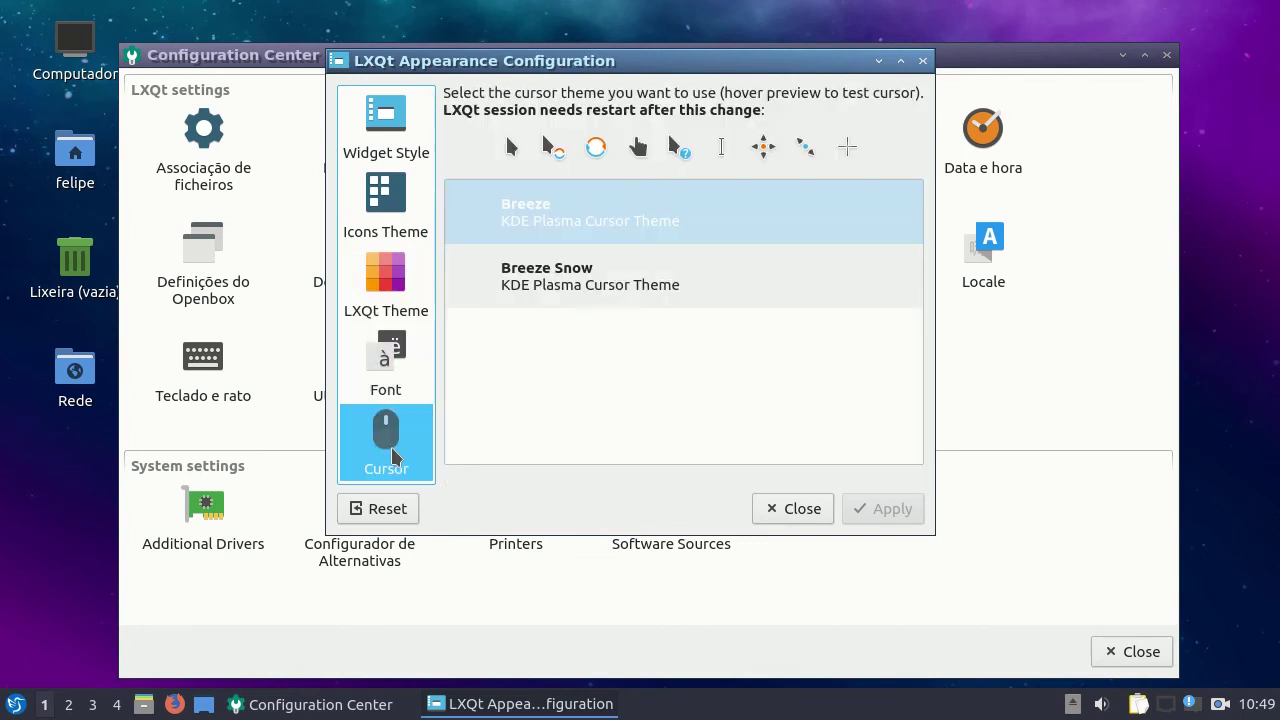
click(791, 510)
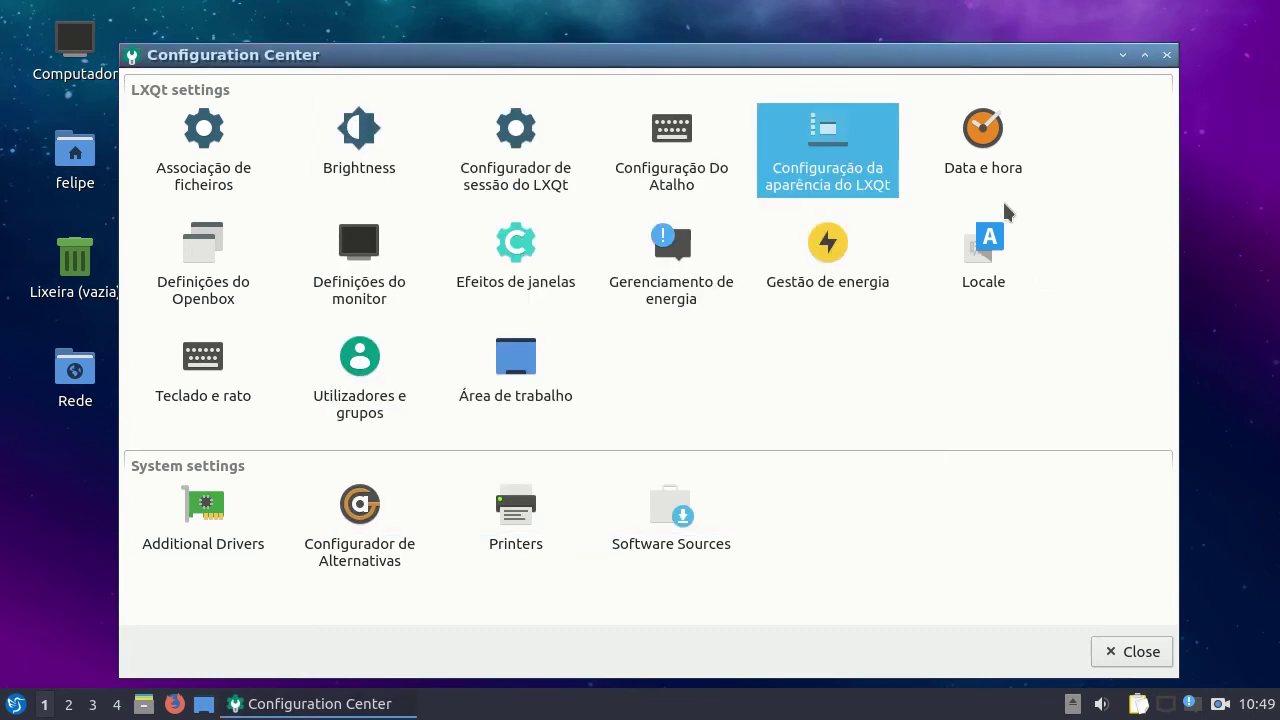
- Try the Lubuntu Arc window theme in the Openbox settings, switch back to Mikachu, and close the preferences
click(190, 285)
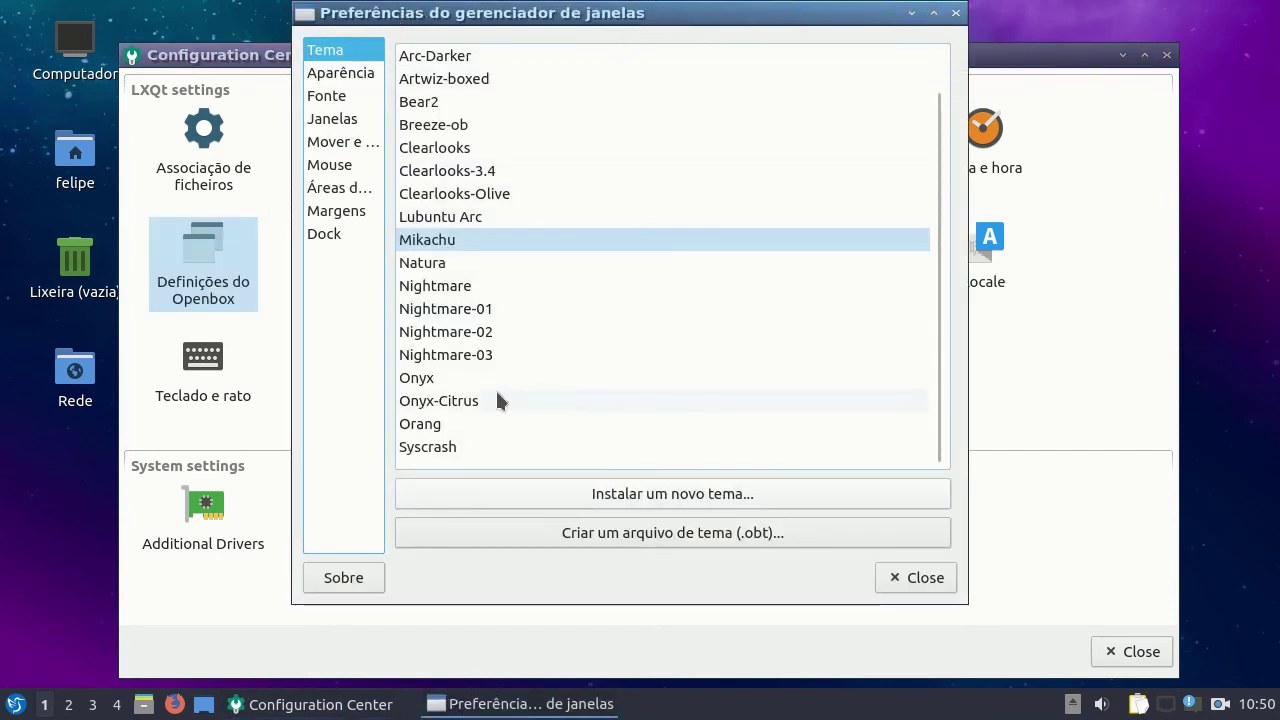
click(476, 218)
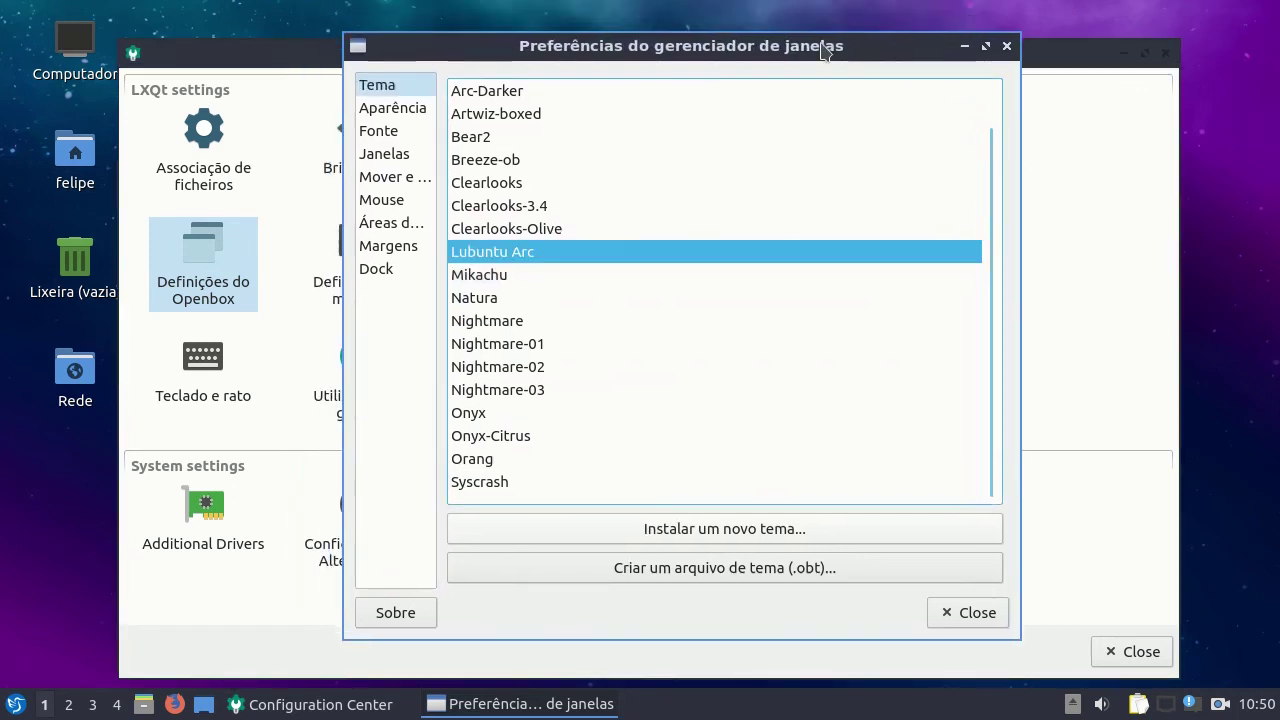
click(503, 276)
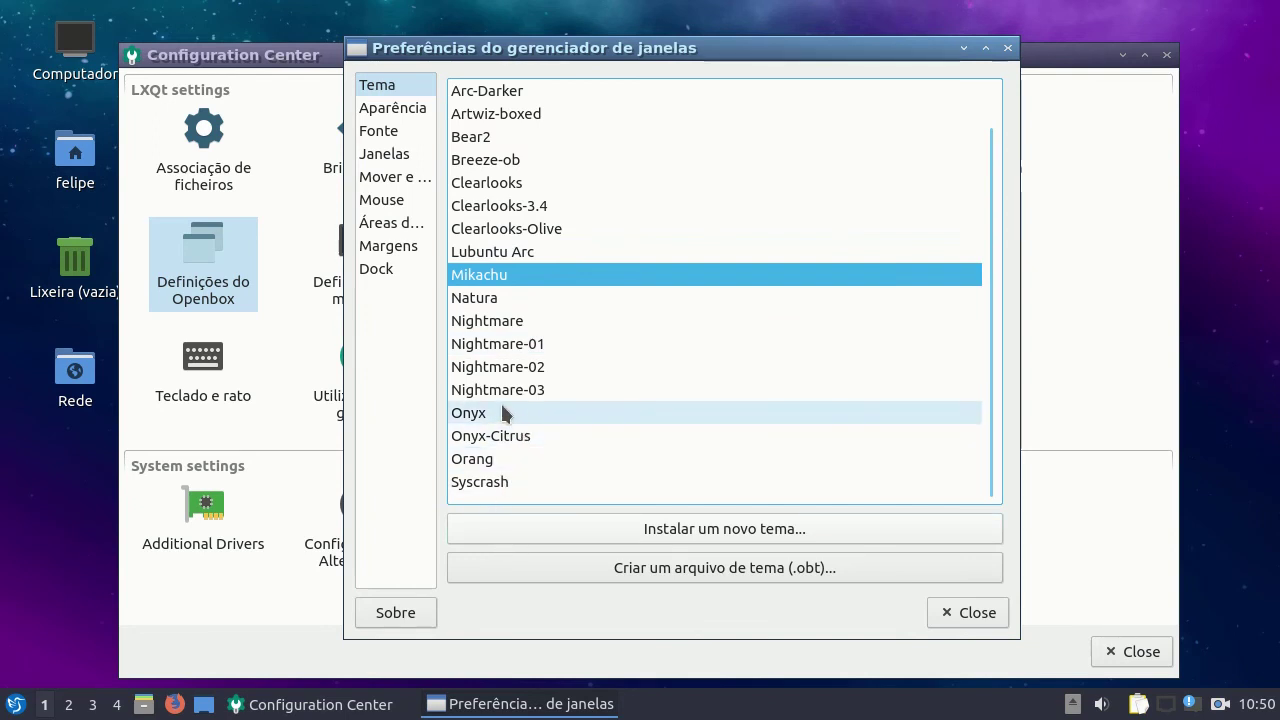
click(979, 618)
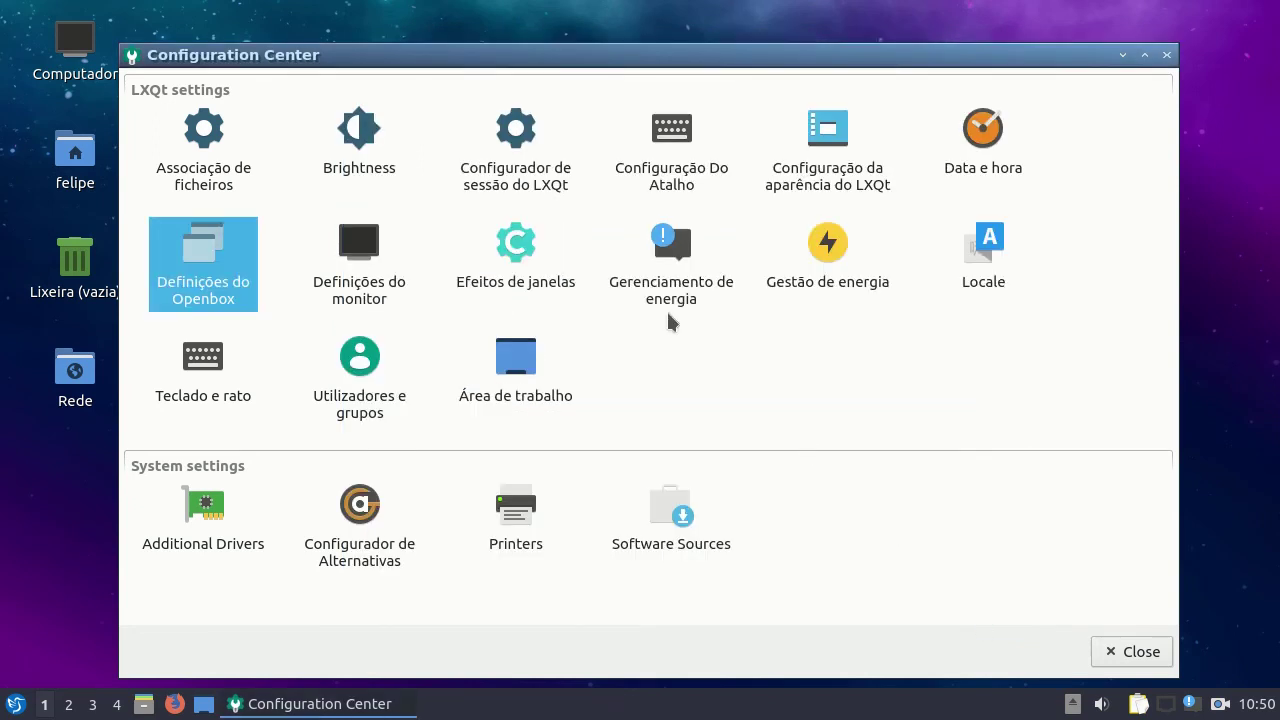
- Open the monitor settings, review the available resolutions plus the advanced and info pages, and close the window
double_click(370, 303)
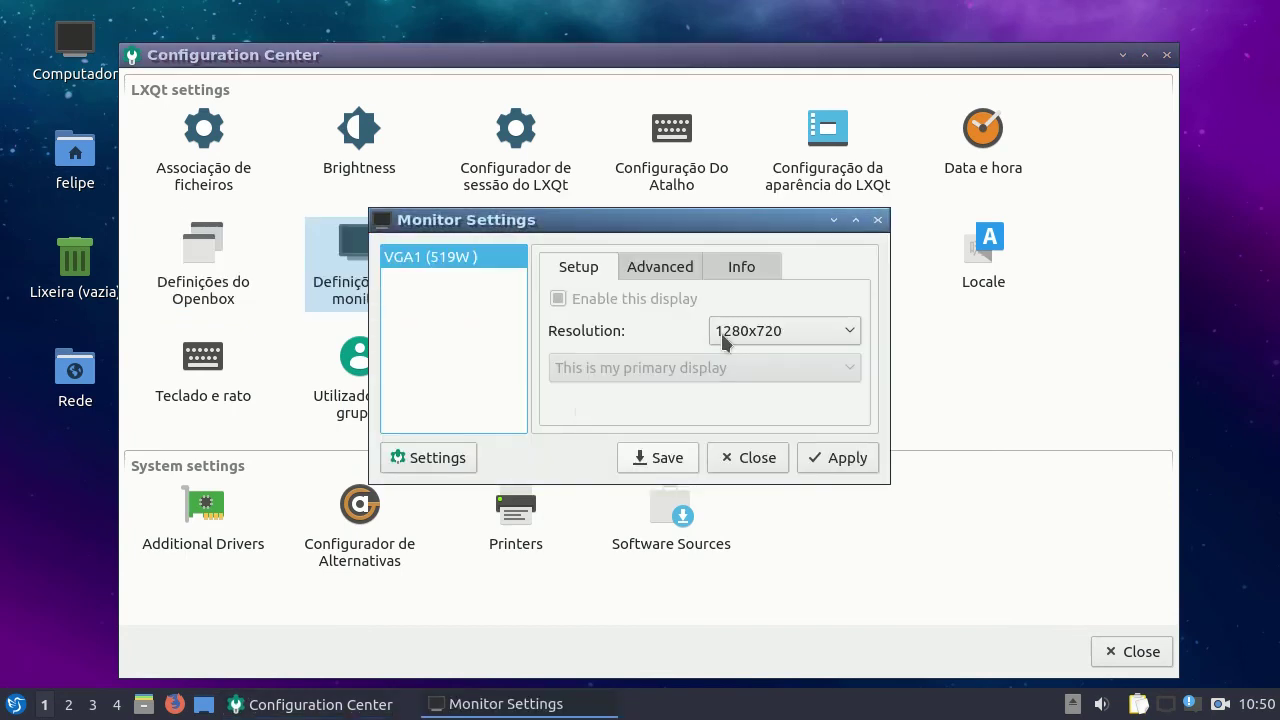
click(837, 330)
click(837, 330)
click(694, 268)
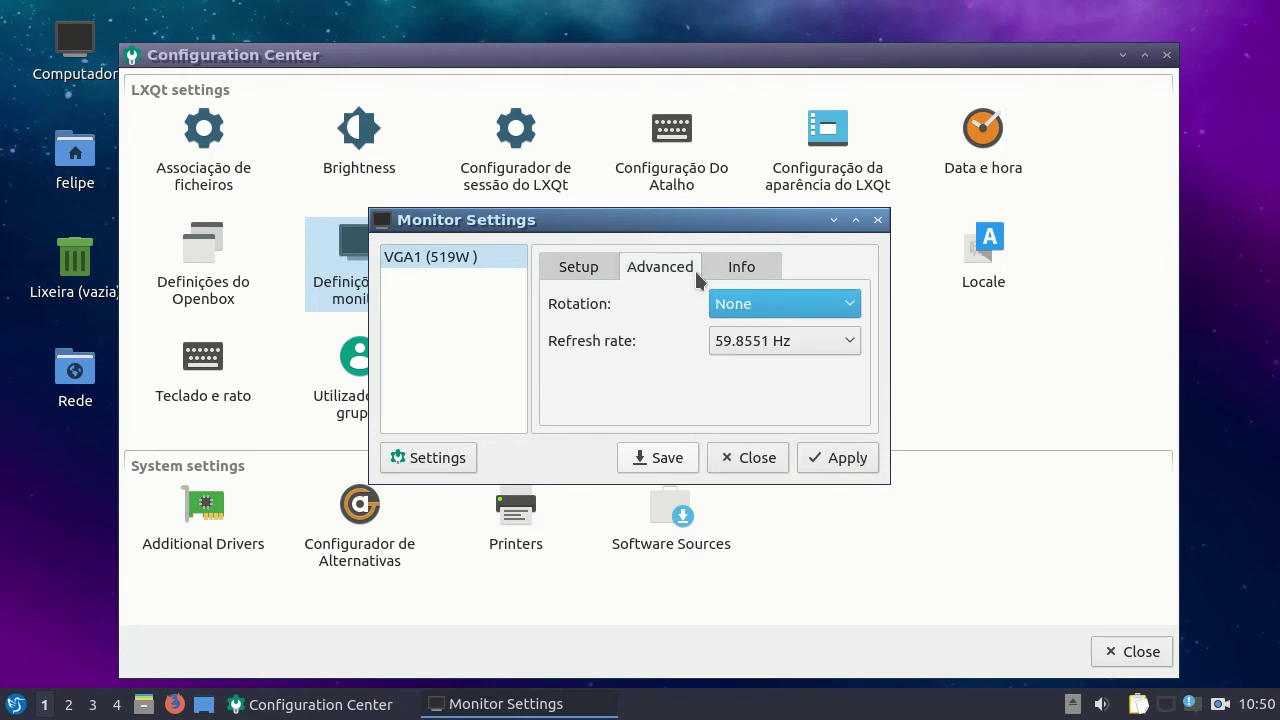
click(741, 266)
click(760, 458)
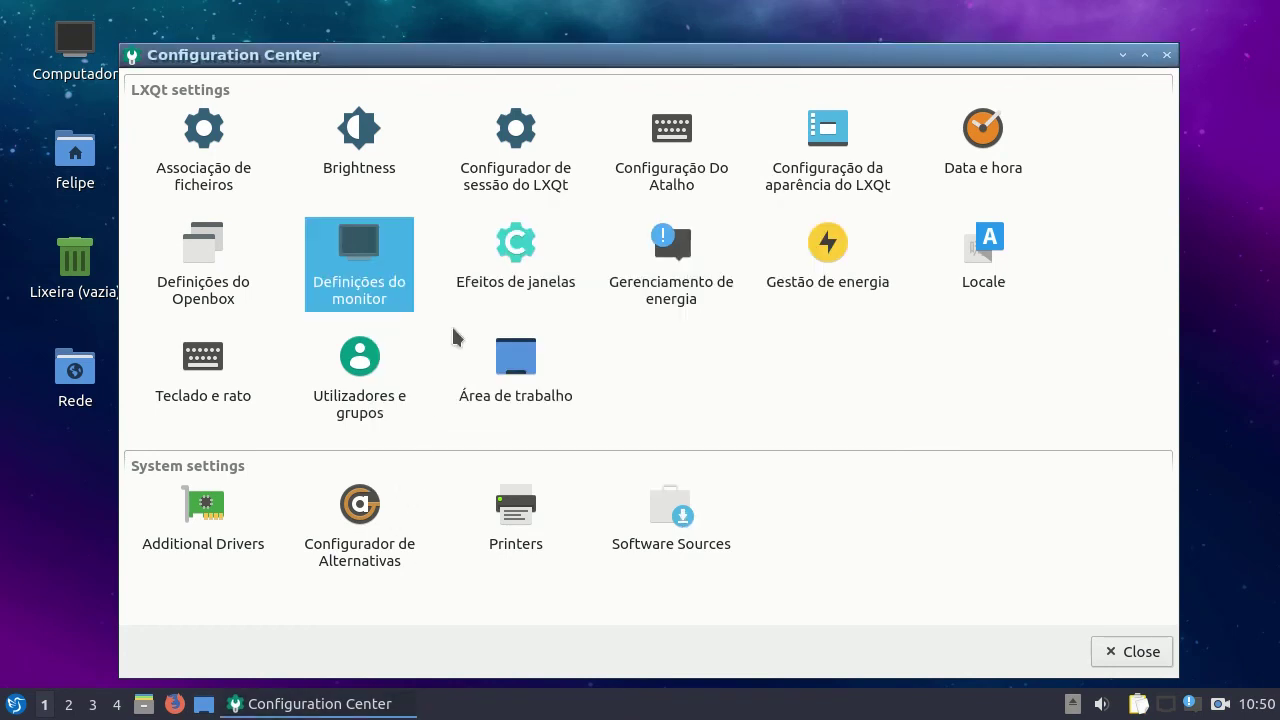
- Open the window effects settings, review the shadow, opacity, fading and other options, and cancel the dialog
double_click(511, 283)
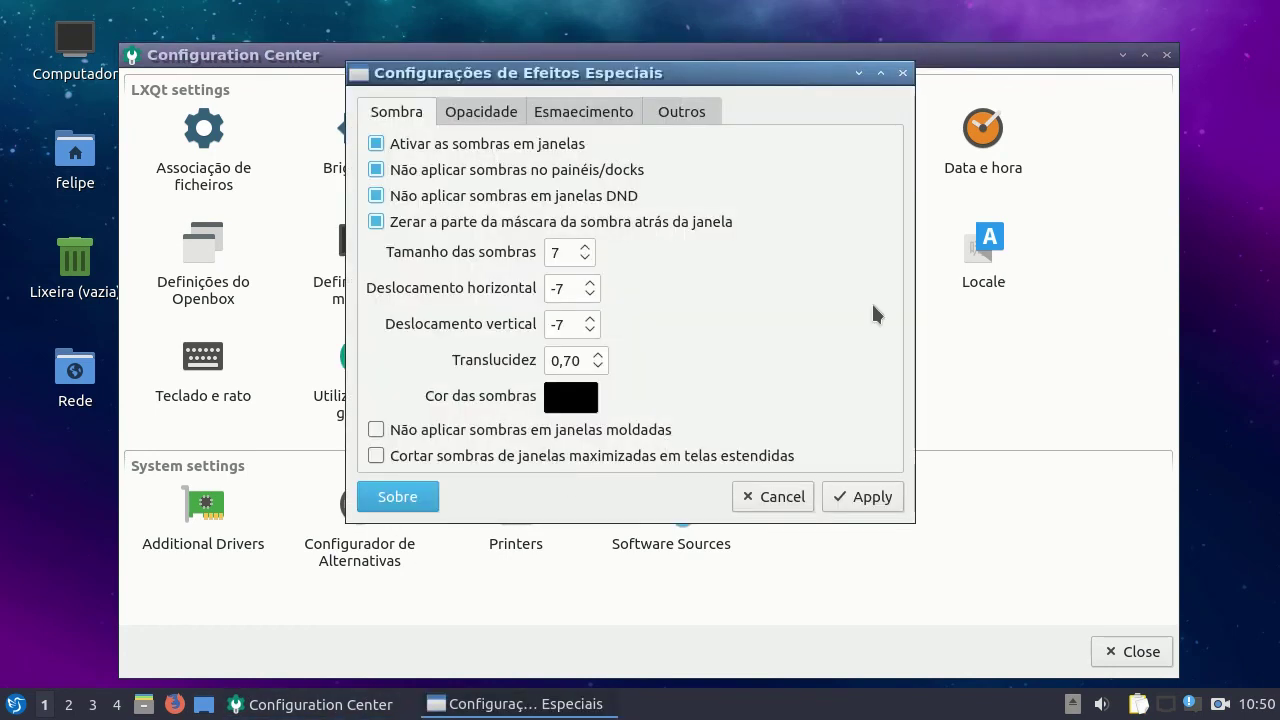
click(455, 114)
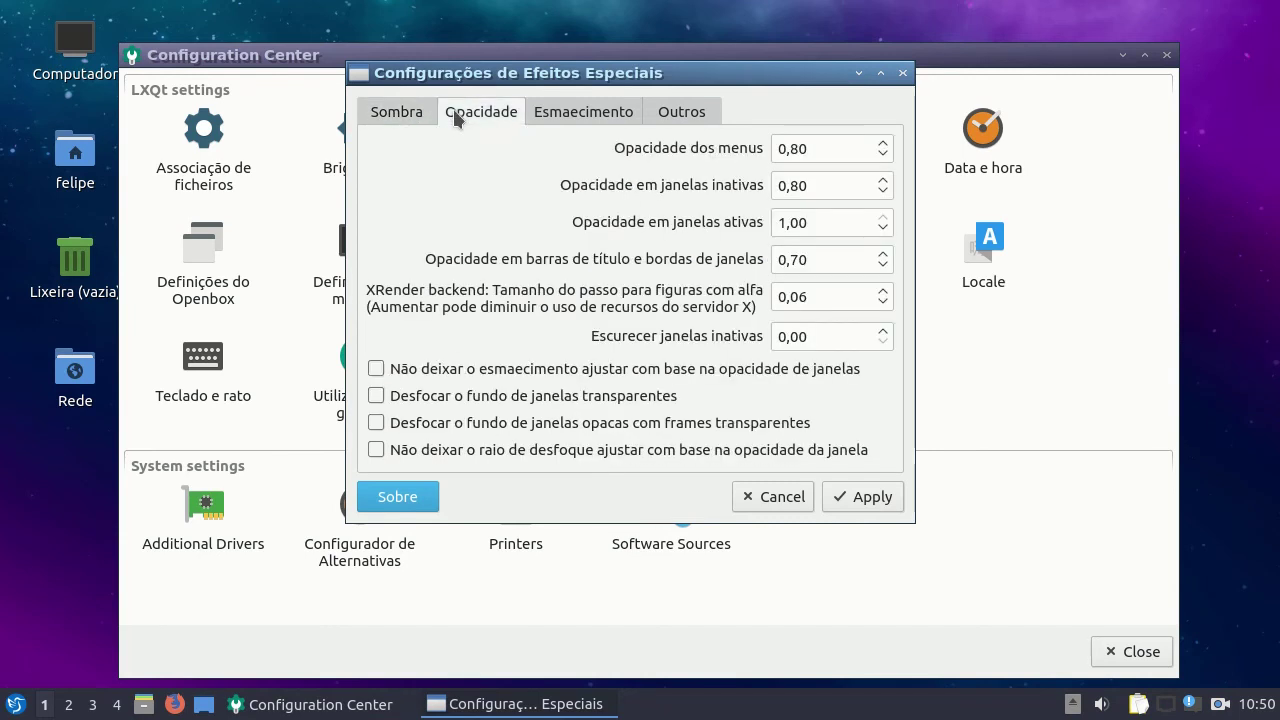
click(595, 113)
click(662, 116)
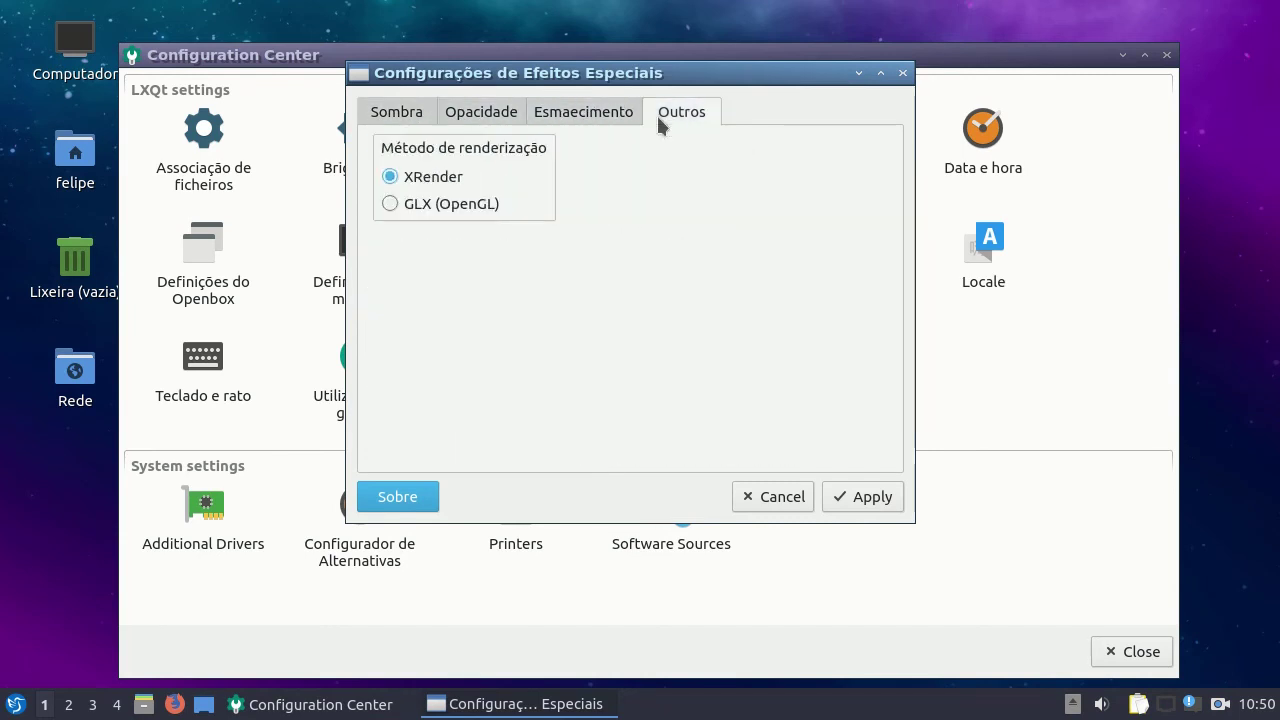
click(786, 505)
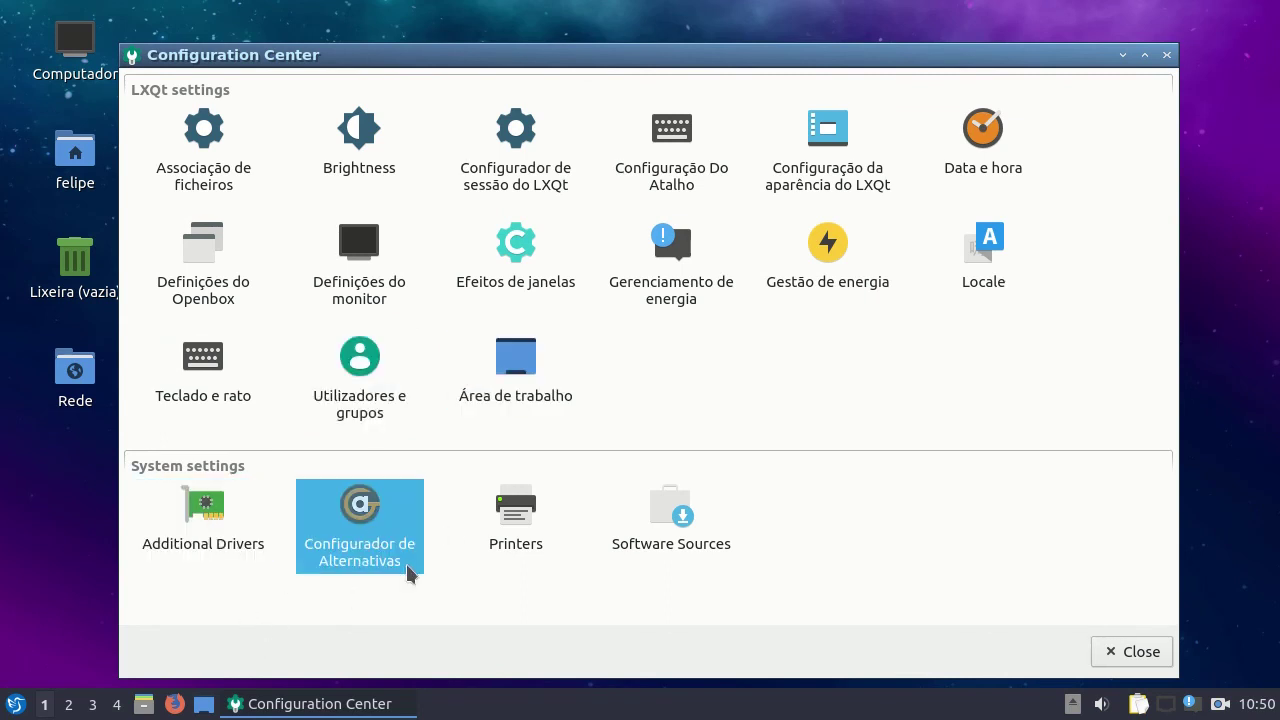
- Point out the Printers and Software Sources entries under the system settings, and close the Configuration Center
click(524, 513)
click(684, 514)
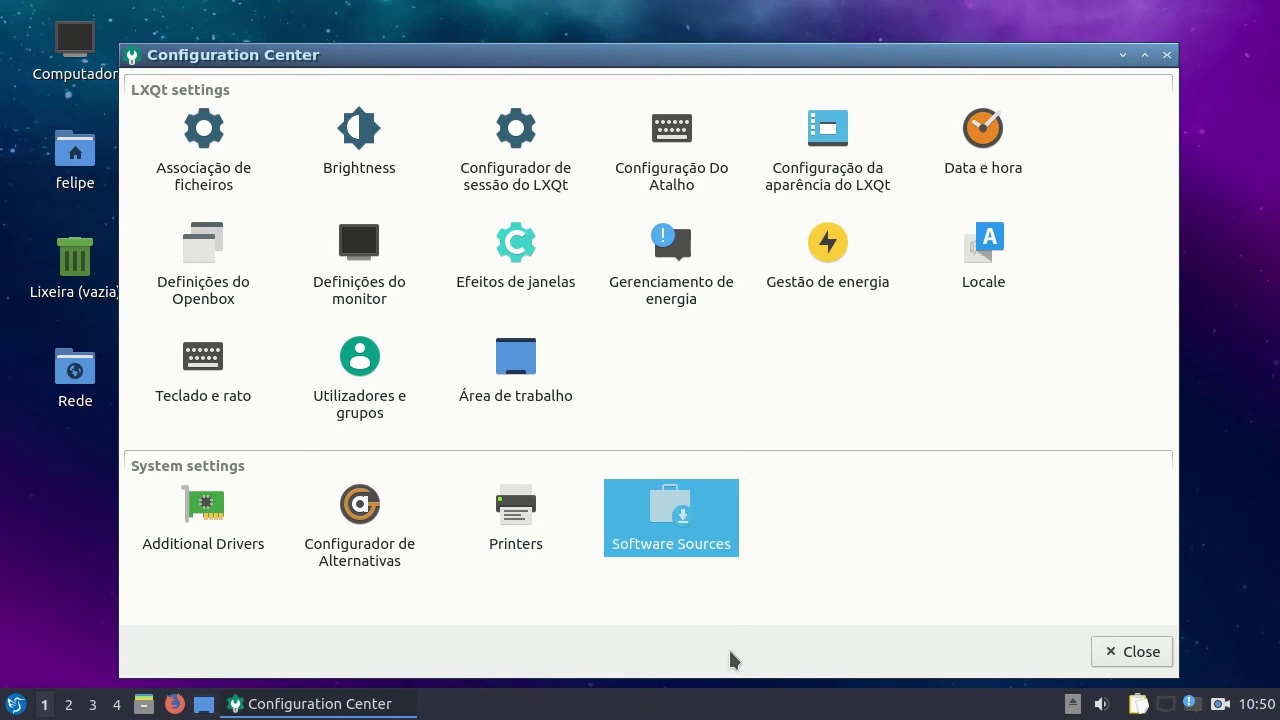
click(1167, 56)
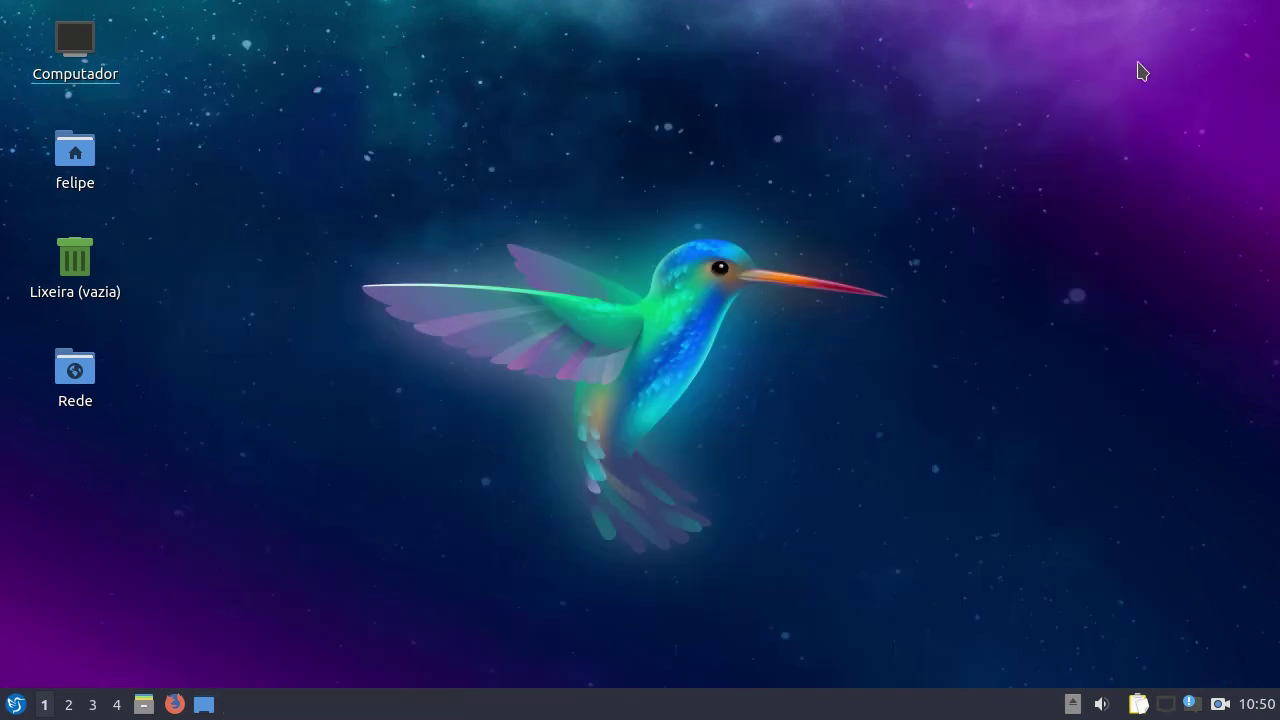
- Open the desktop preferences and copy the folder path /usr/share/lubuntu/wallpapers from the wallpaper file setting
right_click(587, 181)
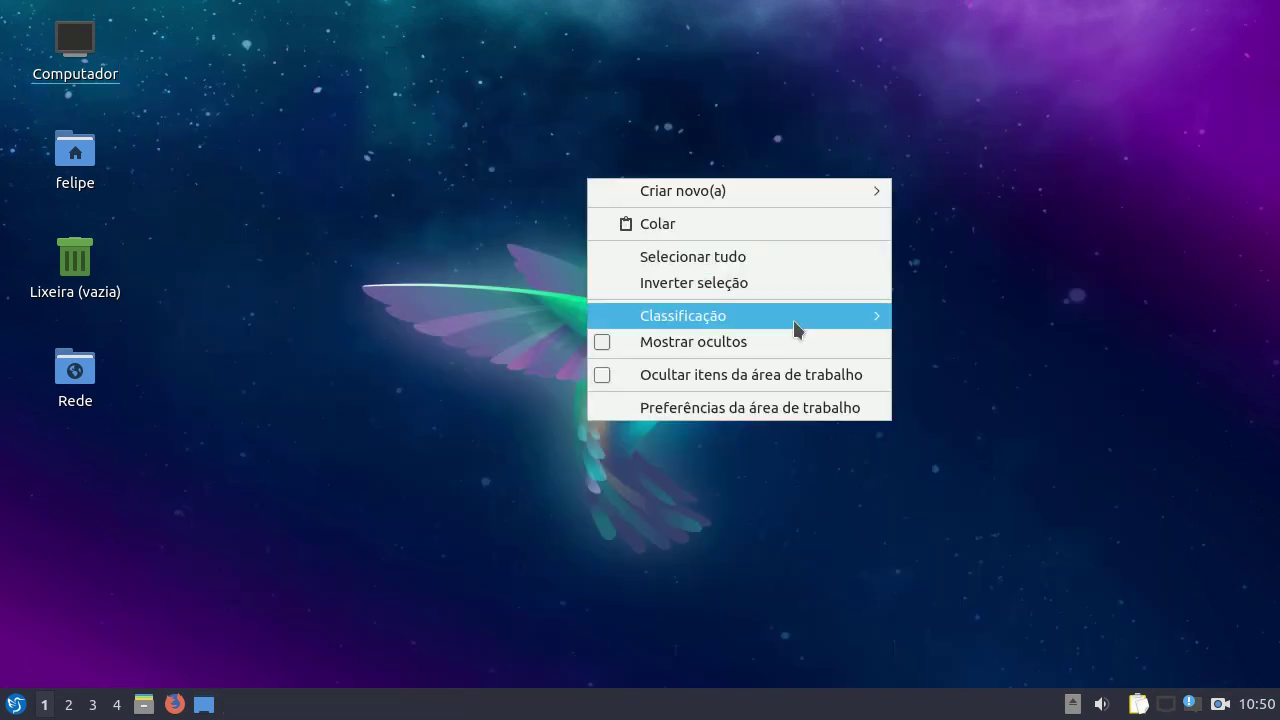
click(698, 408)
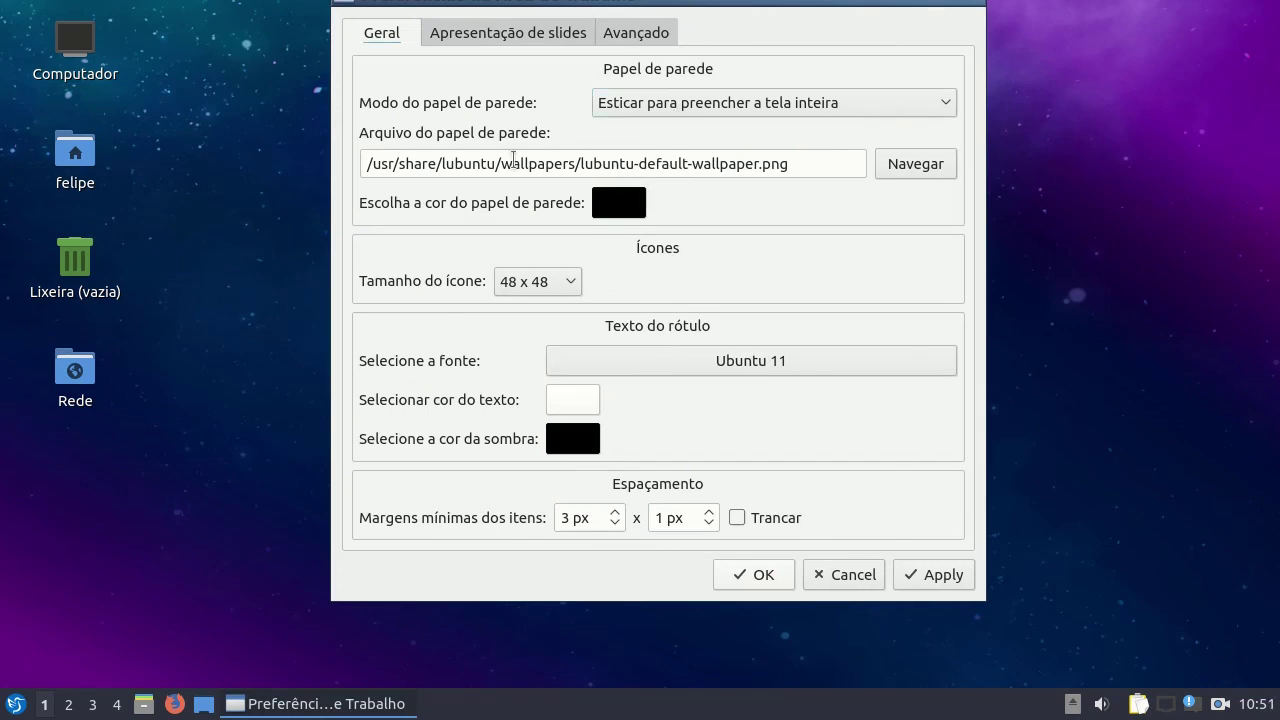
drag(365, 164, 569, 162)
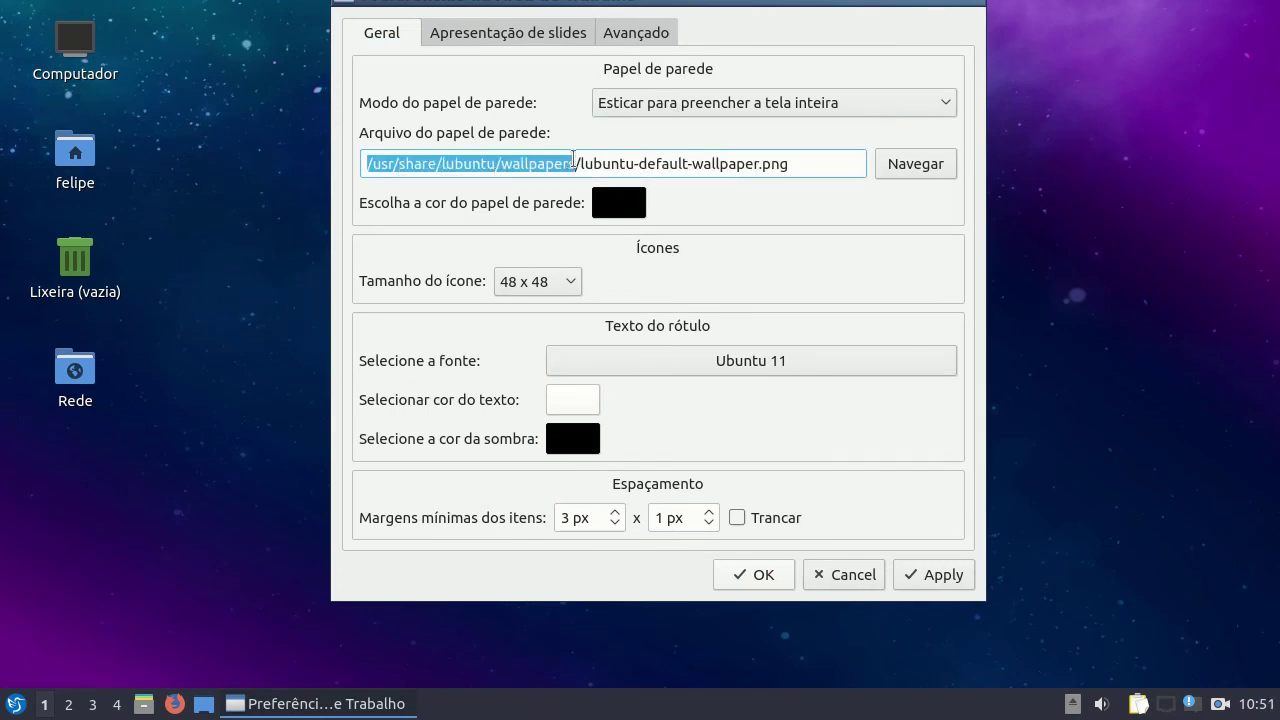
right_click(567, 160)
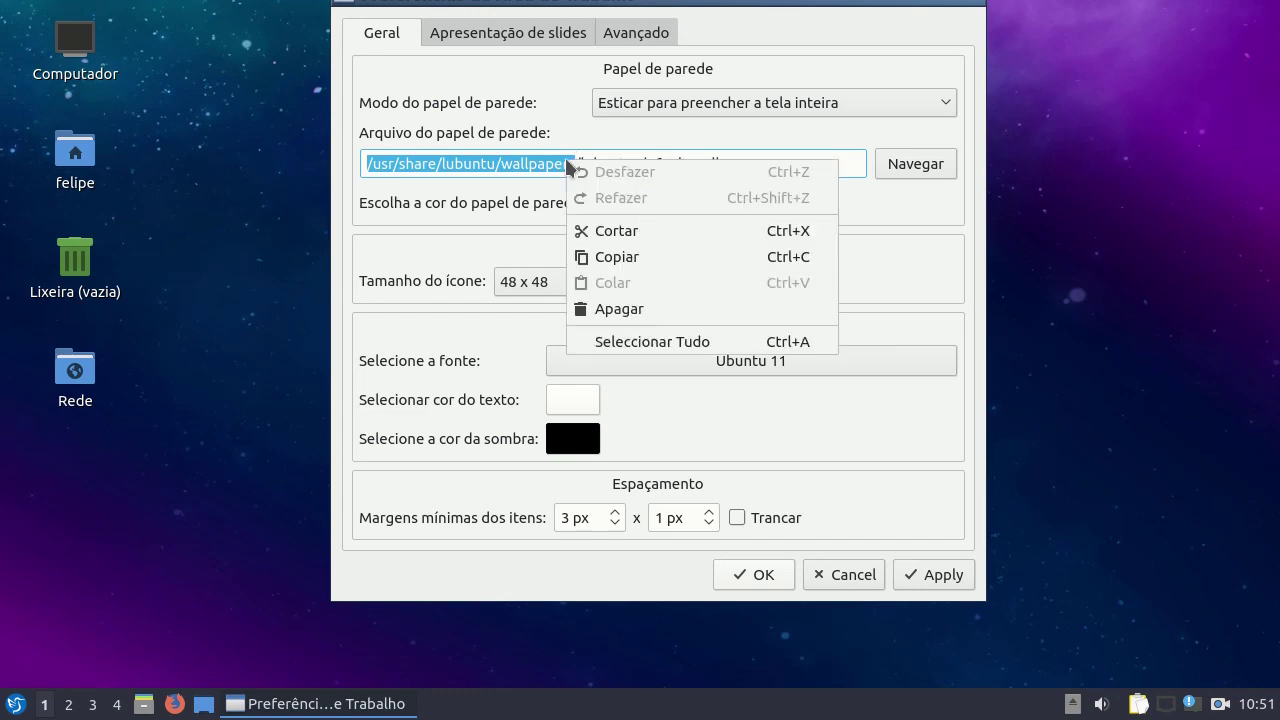
click(677, 255)
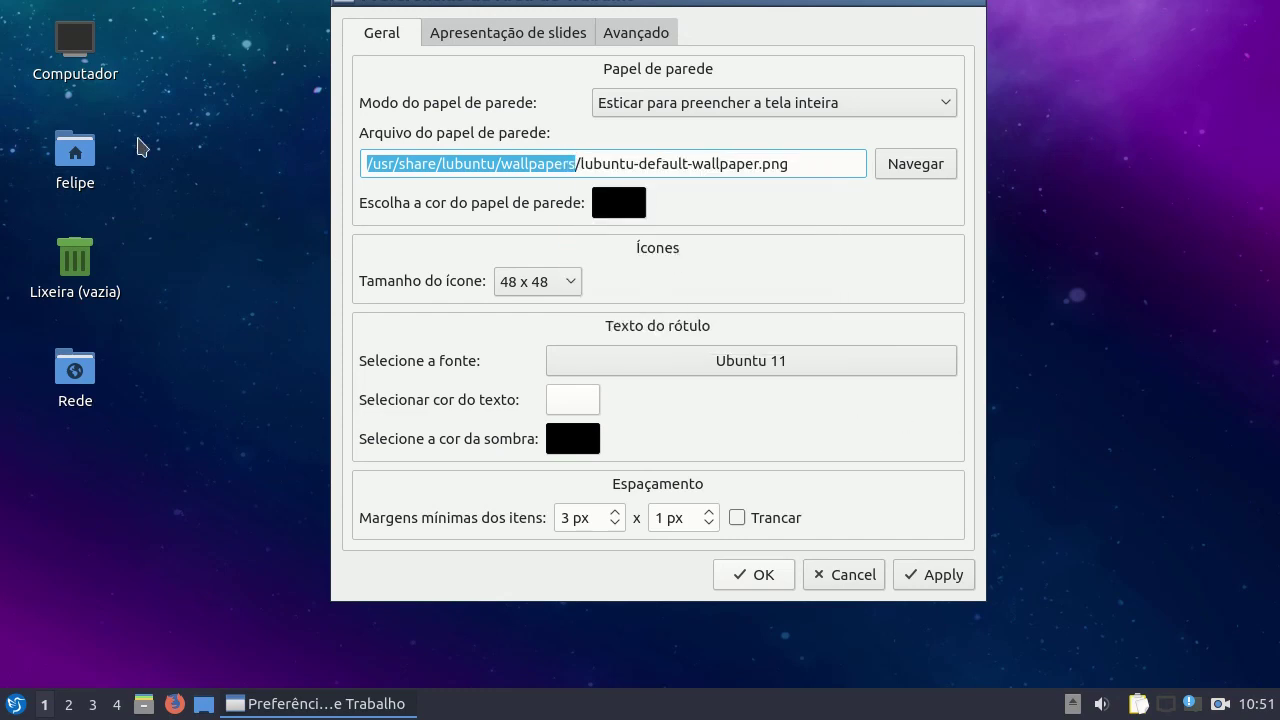
- Open the home folder in the file manager and go to the copied path /usr/share/lubuntu/wallpapers
click(88, 158)
double_click(88, 158)
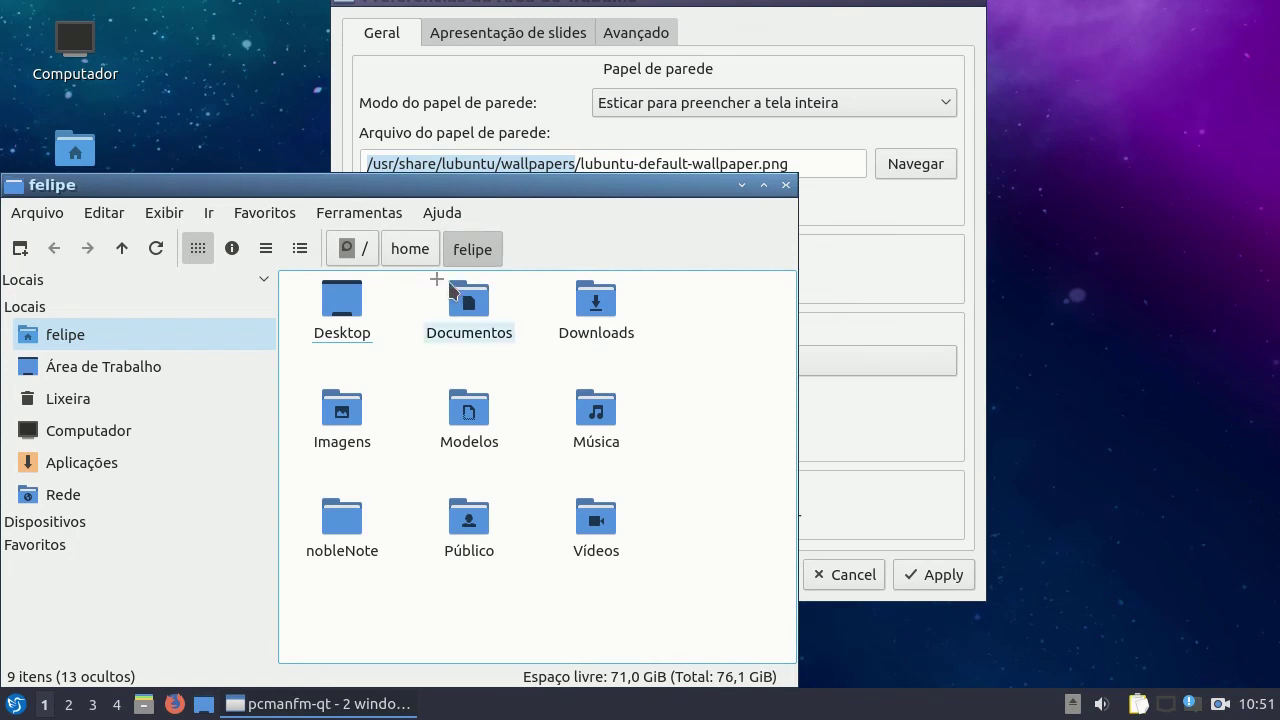
click(594, 237)
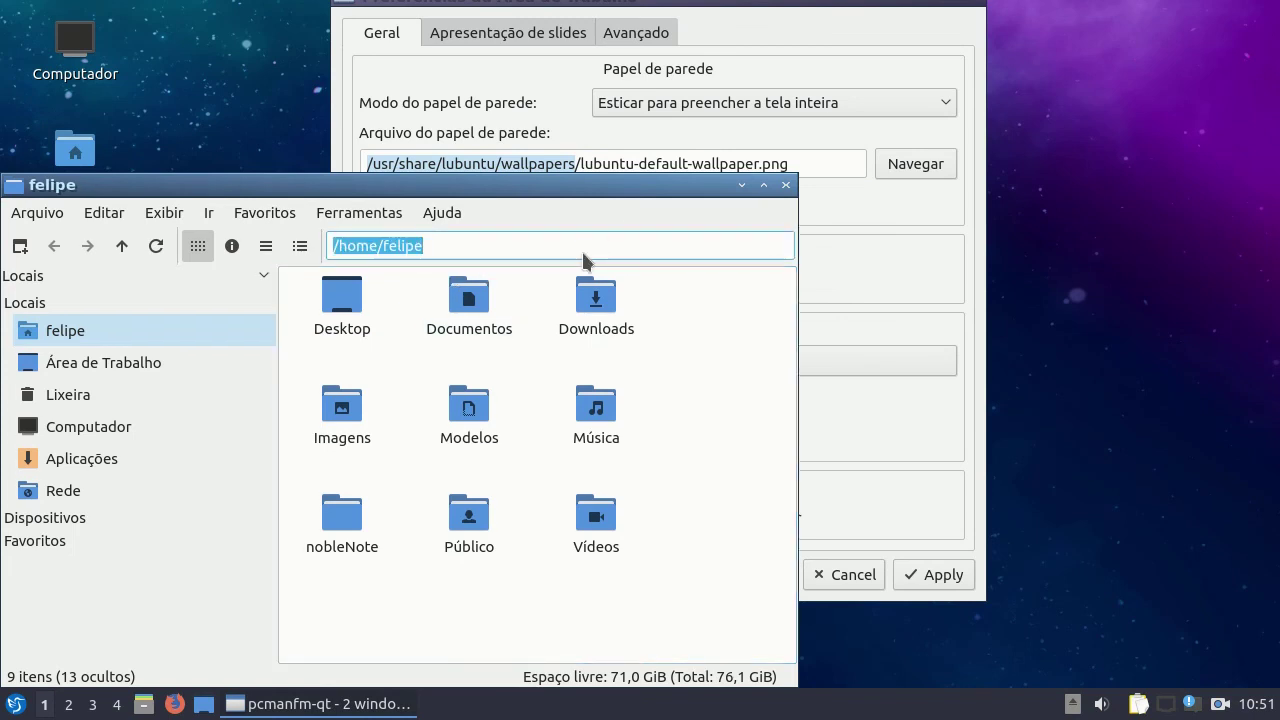
right_click(585, 256)
click(630, 376)
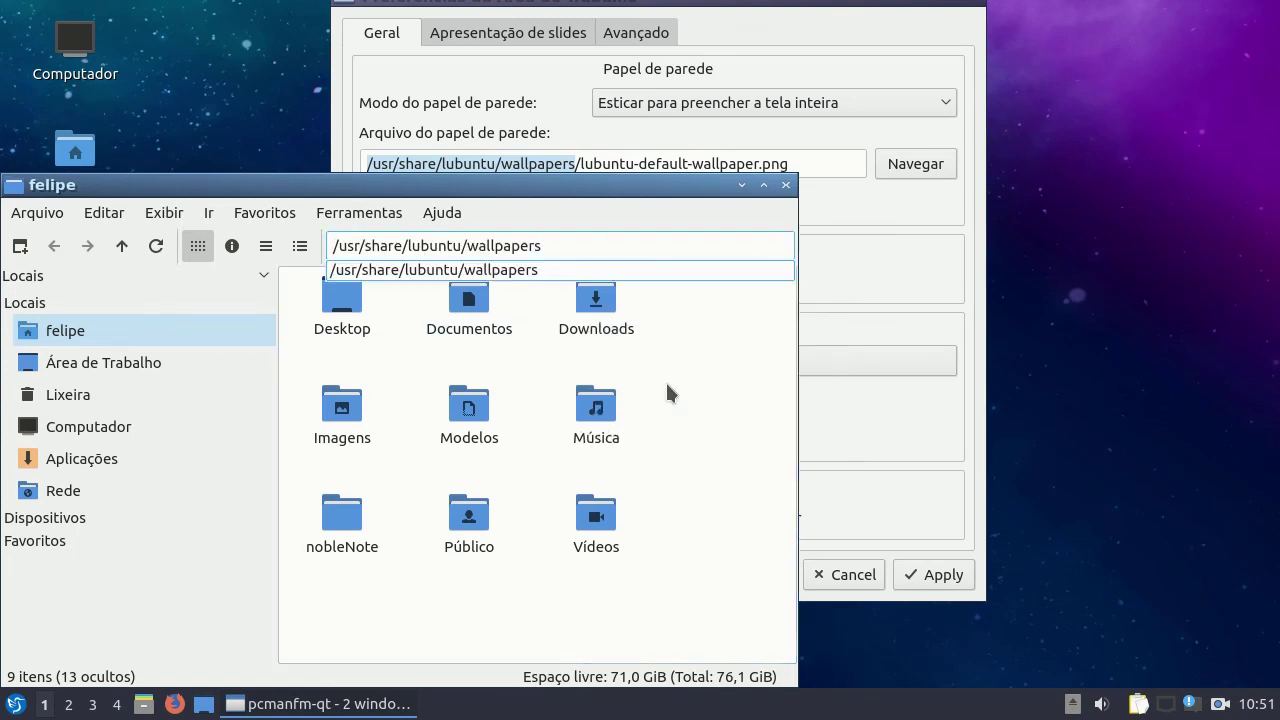
key(Return)
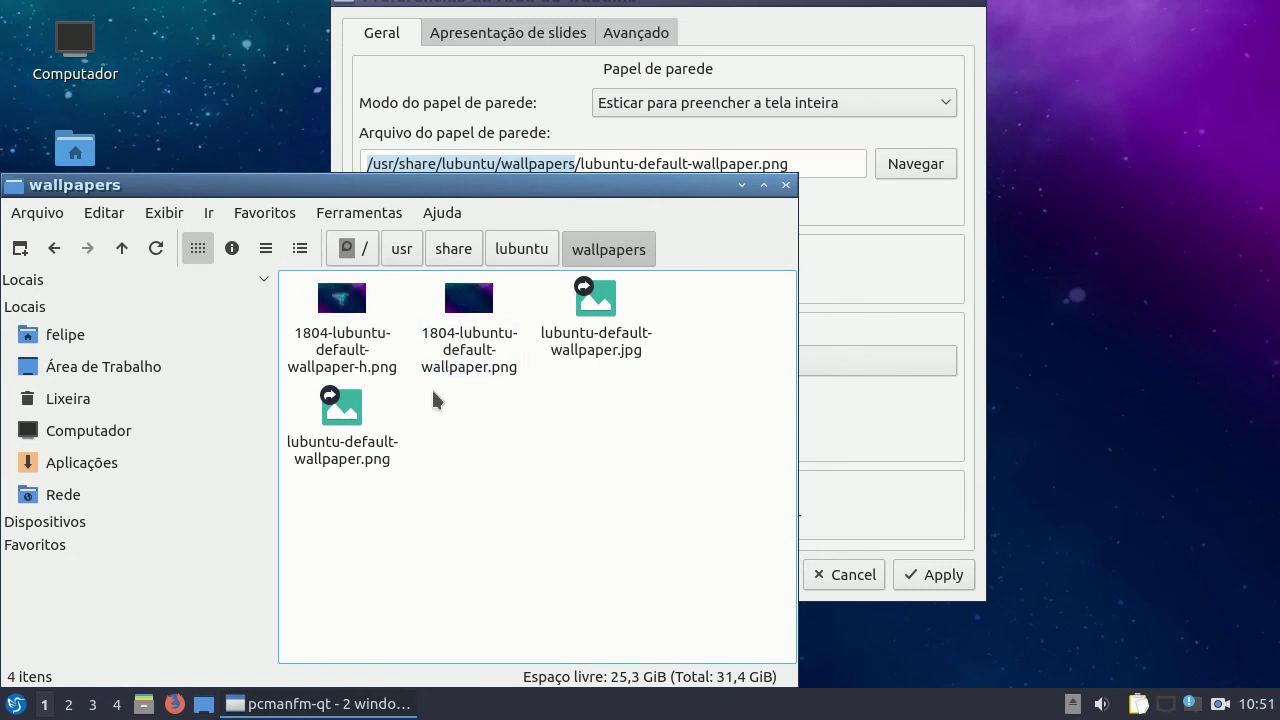
- View 1804-lubuntu-default-wallpaper-h.png and 1804-lubuntu-default-wallpaper.png in the image viewer, point out the two linked wallpapers, and close the folder
double_click(342, 345)
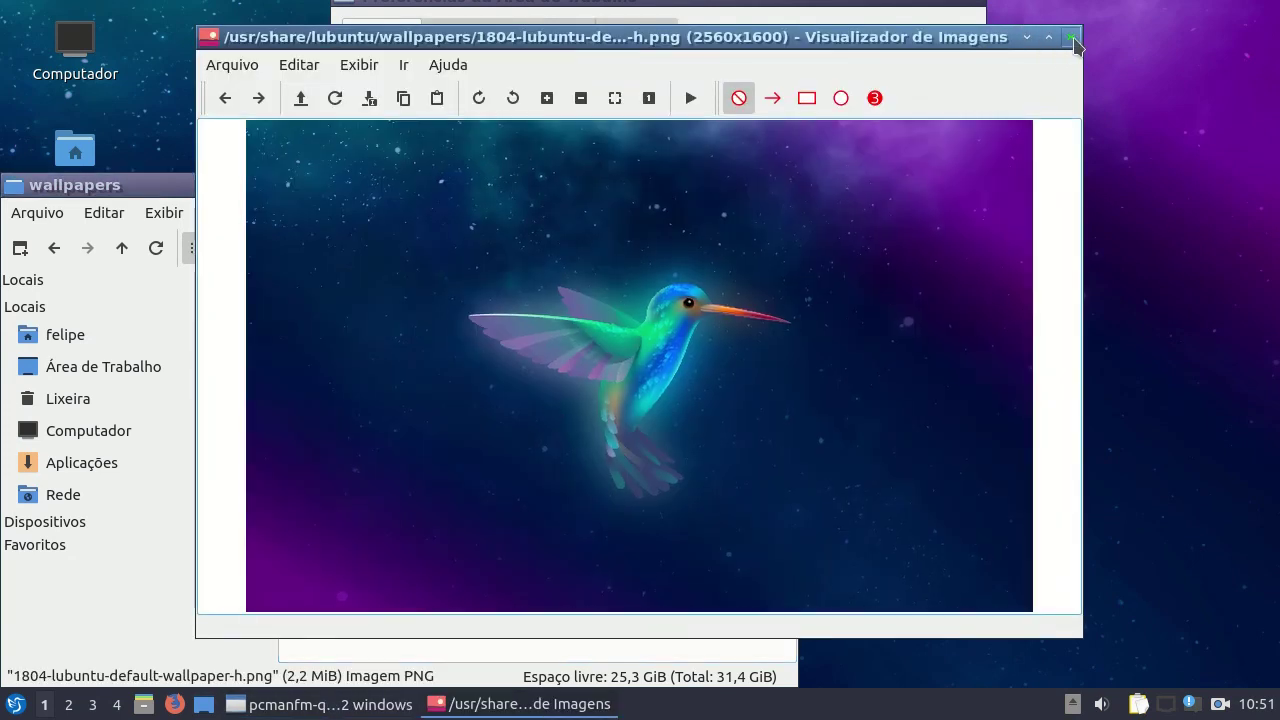
click(1072, 38)
click(472, 338)
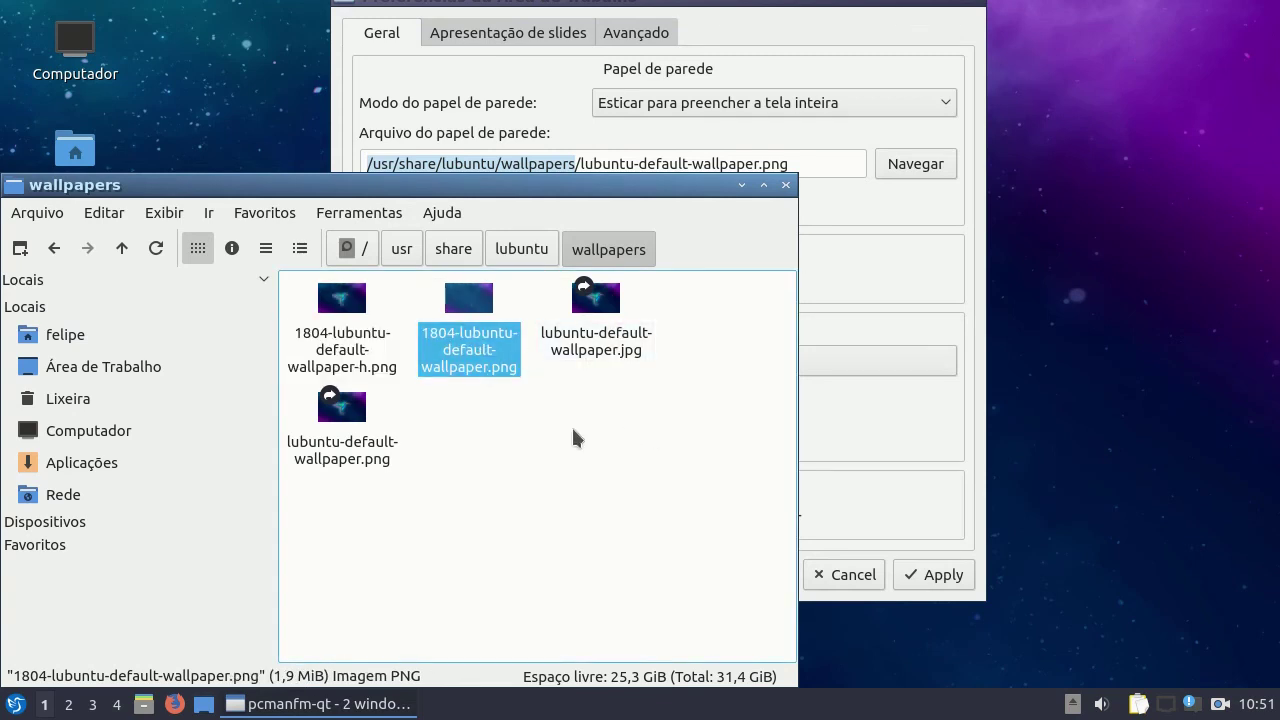
key(Return)
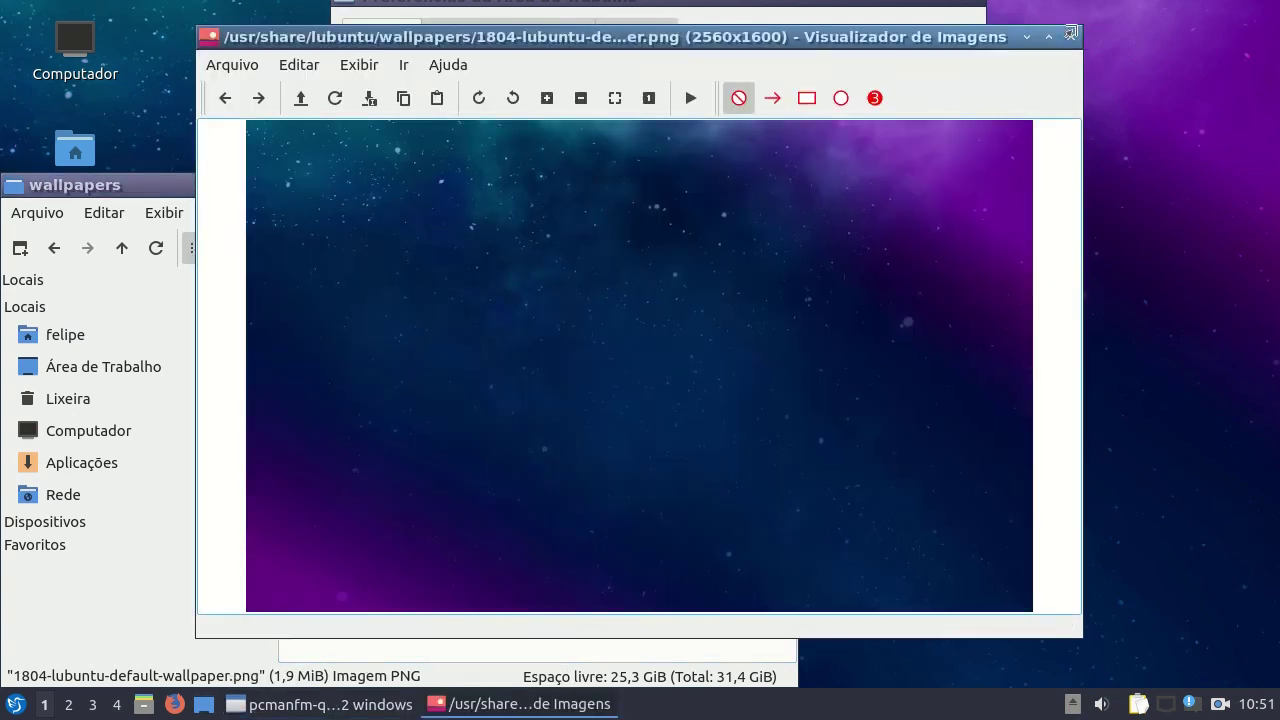
click(1071, 36)
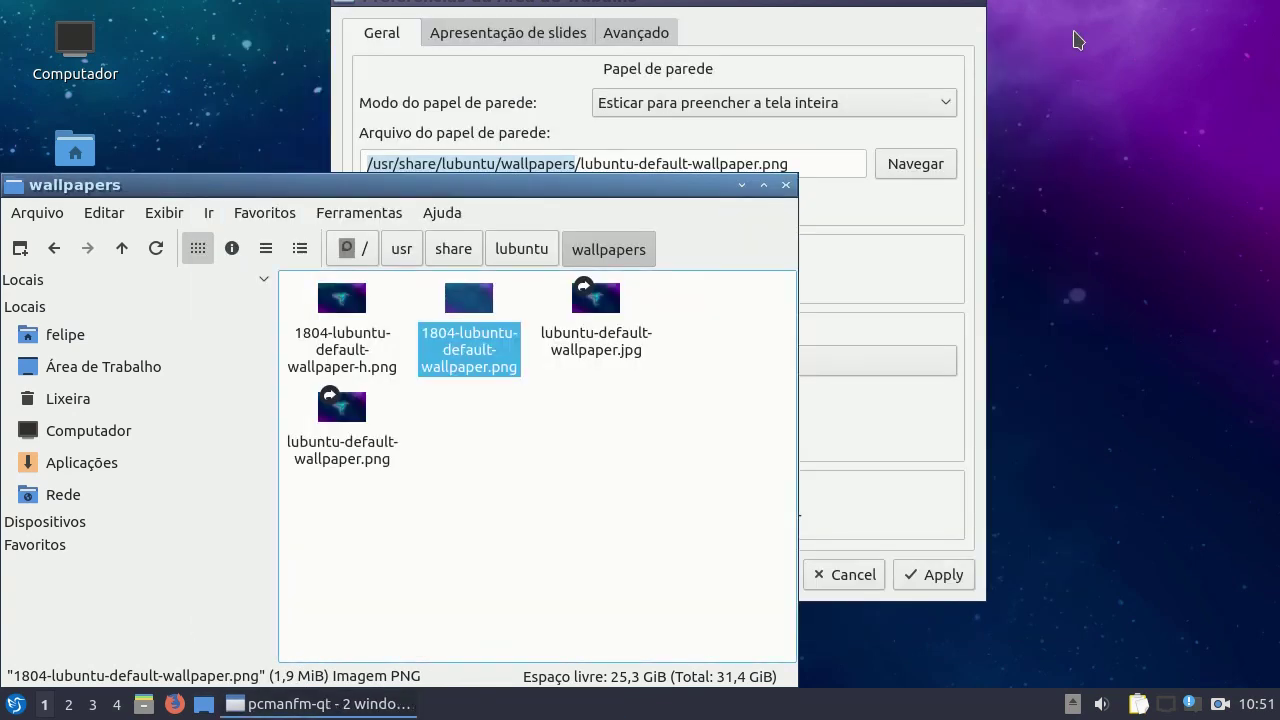
click(342, 445)
click(586, 343)
click(399, 425)
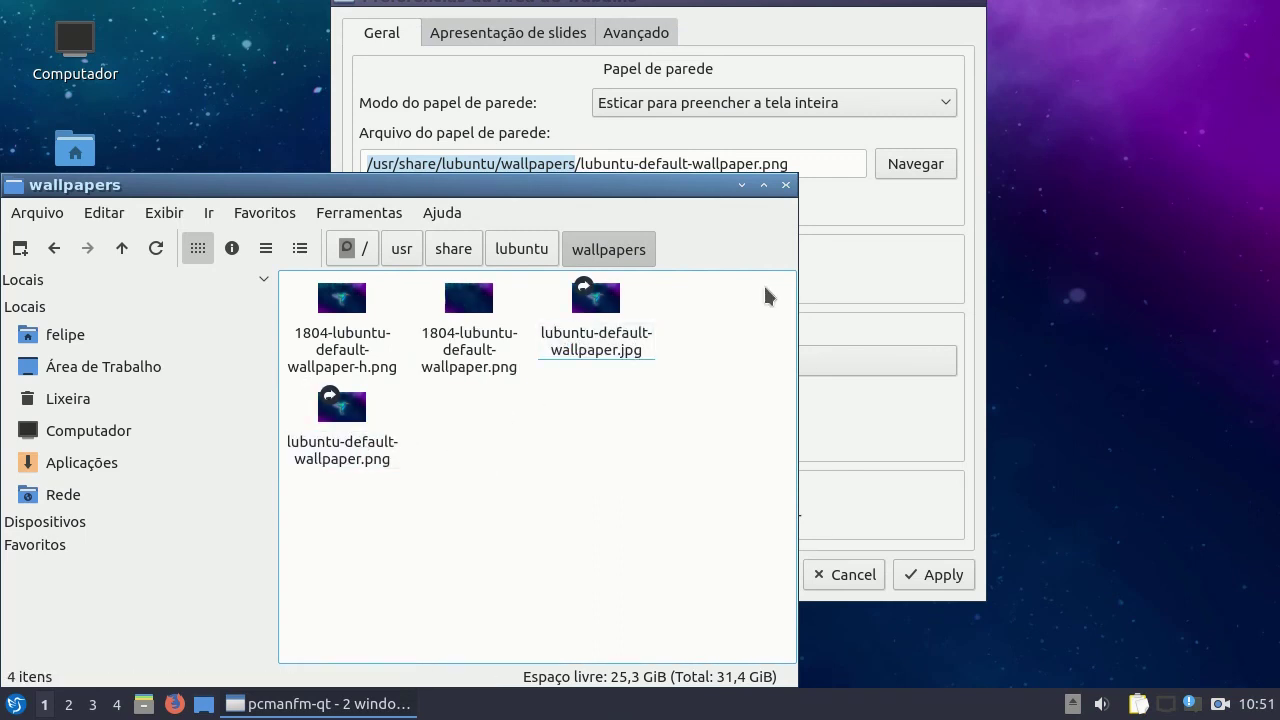
click(786, 184)
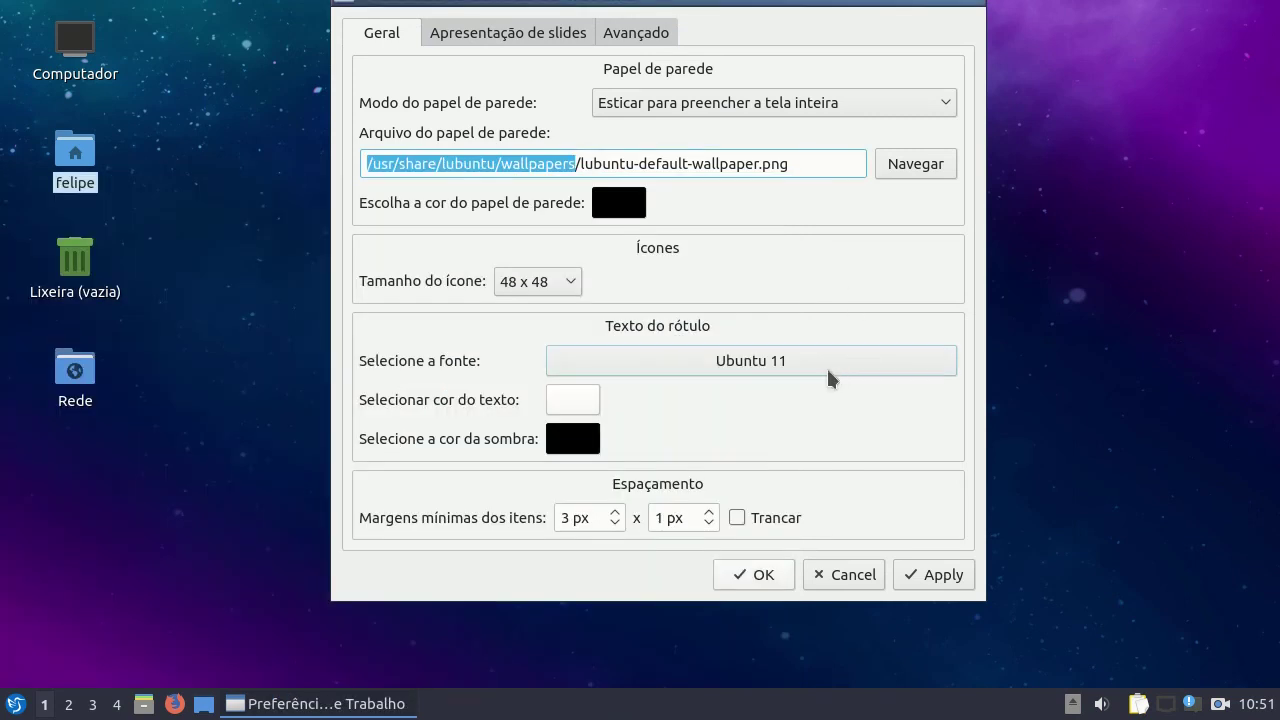
- Review the slideshow and advanced pages of the desktop preferences, and cancel the dialog
click(453, 38)
click(612, 34)
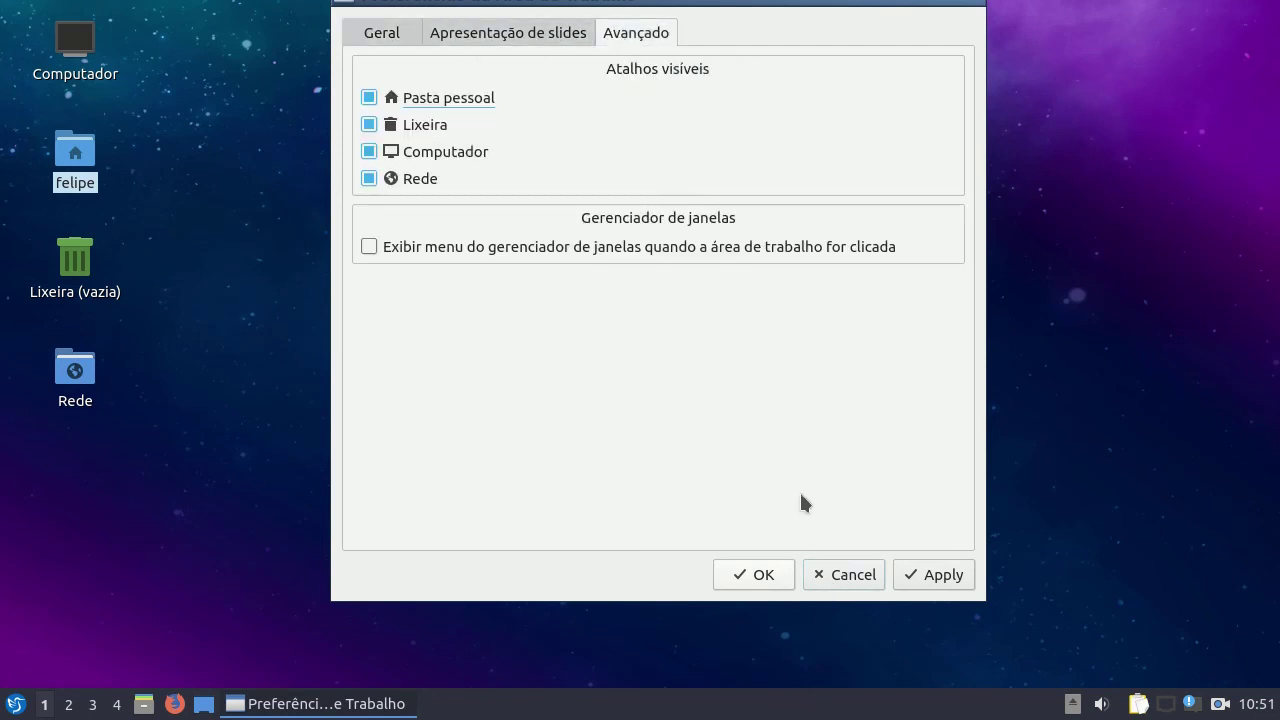
click(853, 576)
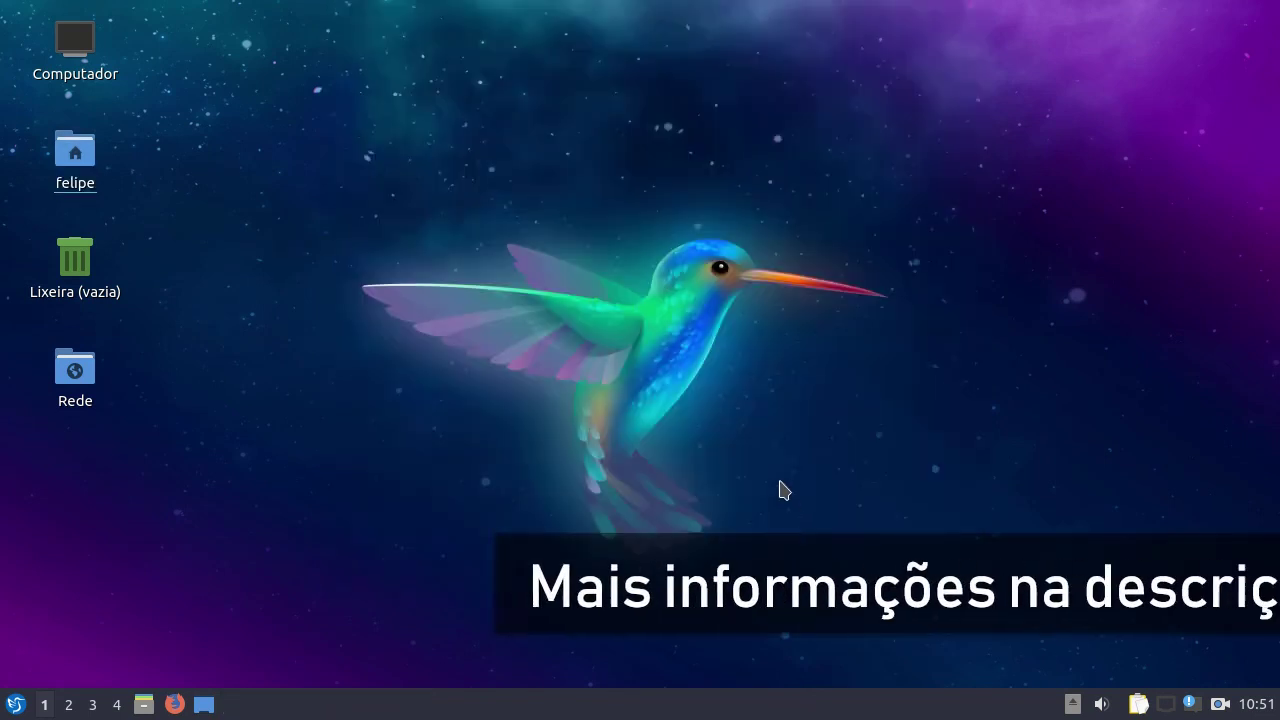